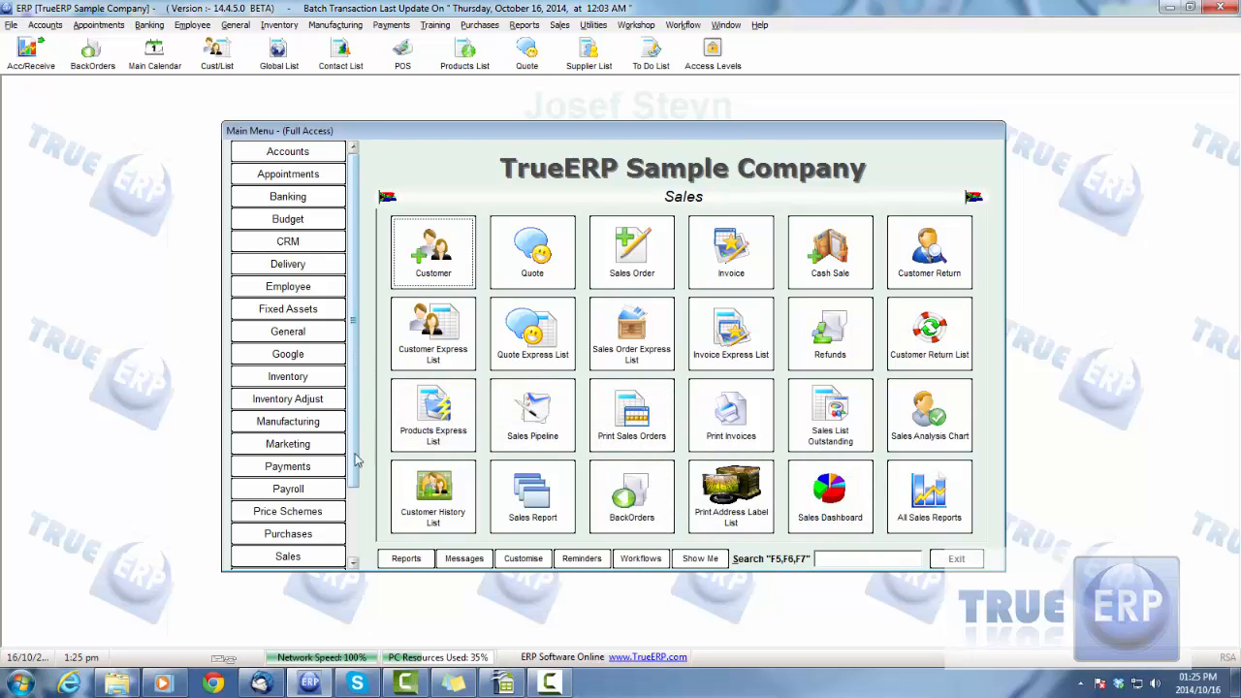
Open the Customer Express List from the Sales module, view the detailed and related customer lists, and return to the express list
{"action": "left_click", "coordinate": [312, 560]}
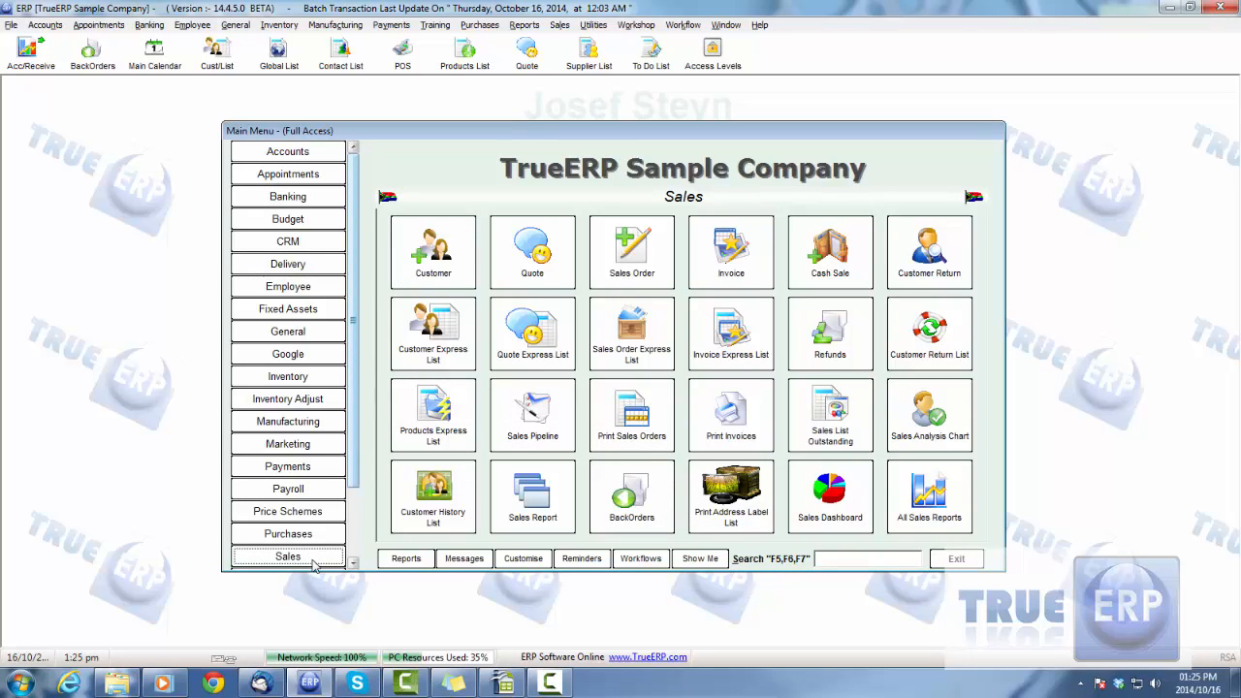
{"action": "left_click", "coordinate": [433, 357]}
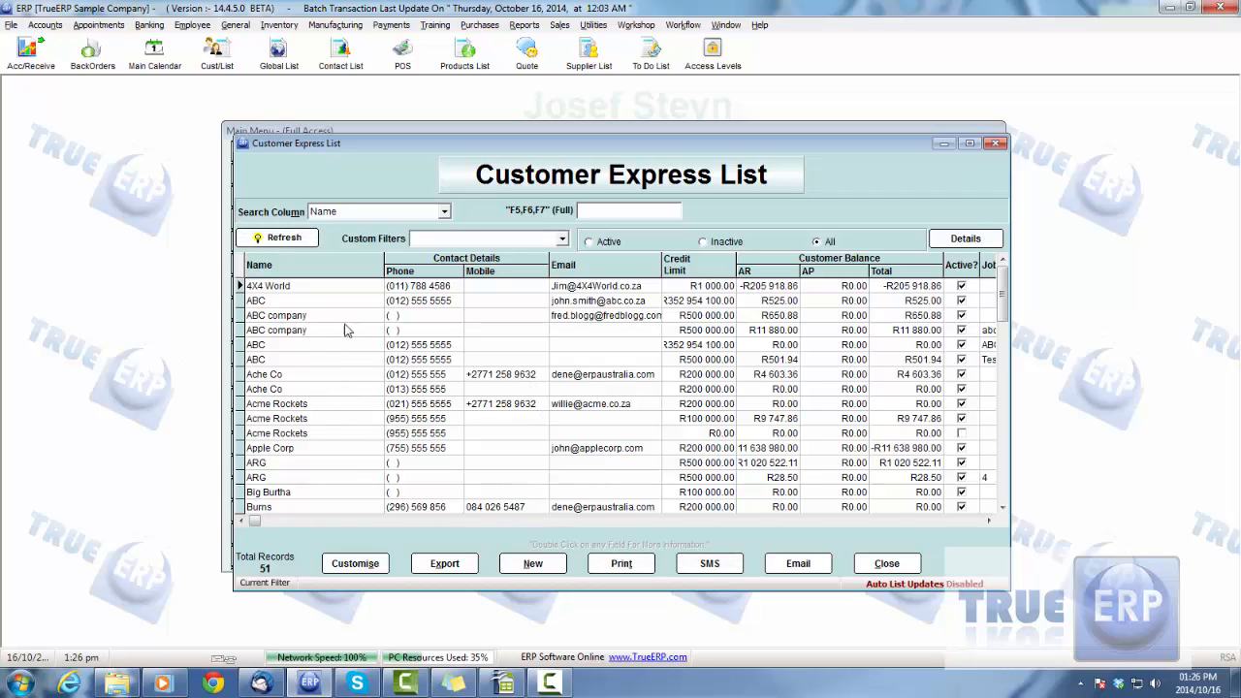
{"action": "left_click", "coordinate": [965, 242]}
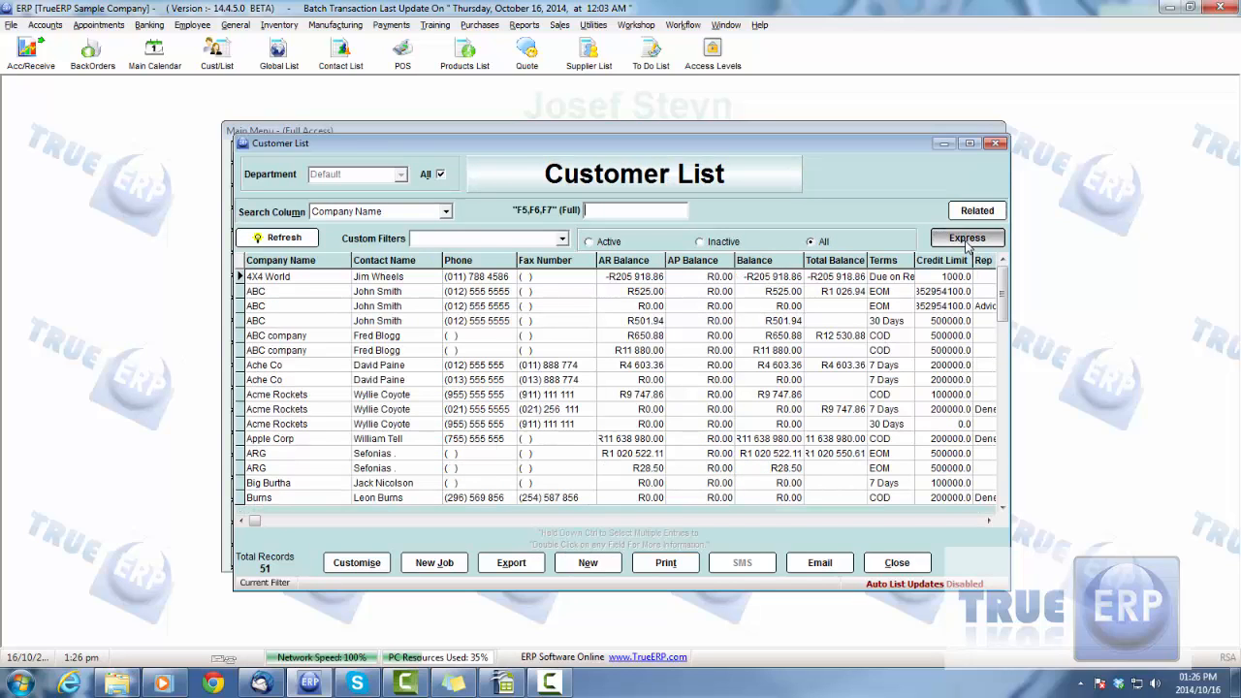
{"action": "left_click", "coordinate": [979, 214]}
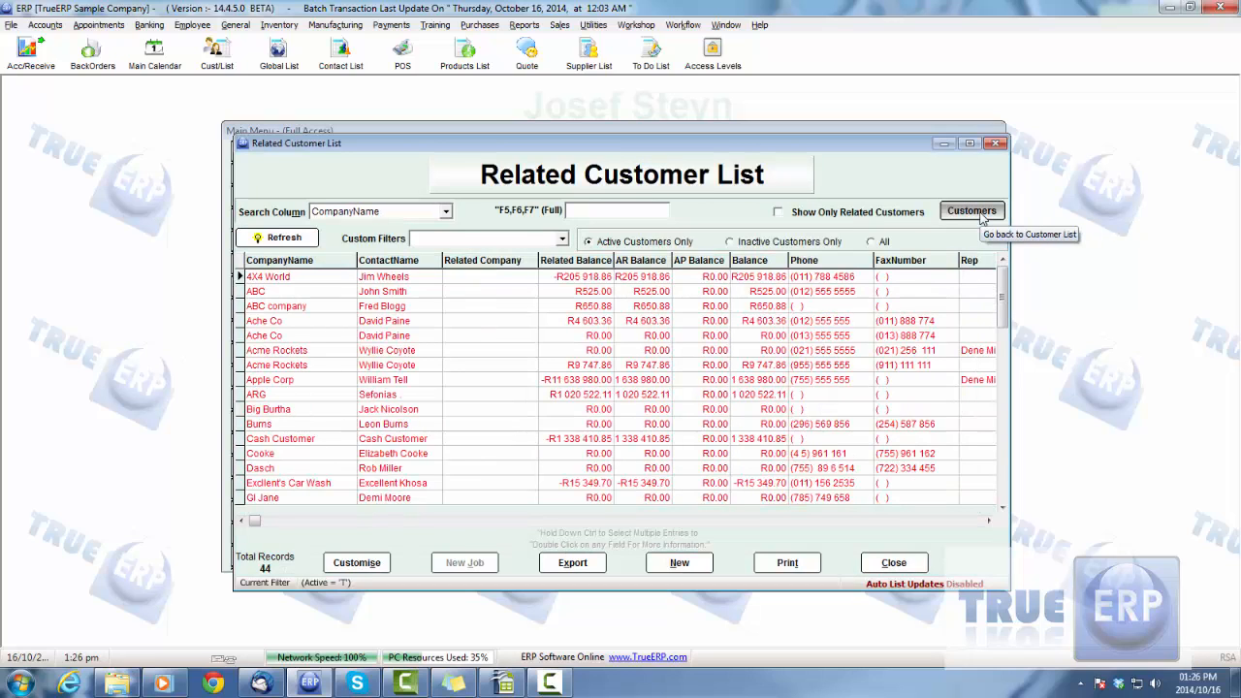
{"action": "left_click", "coordinate": [979, 213]}
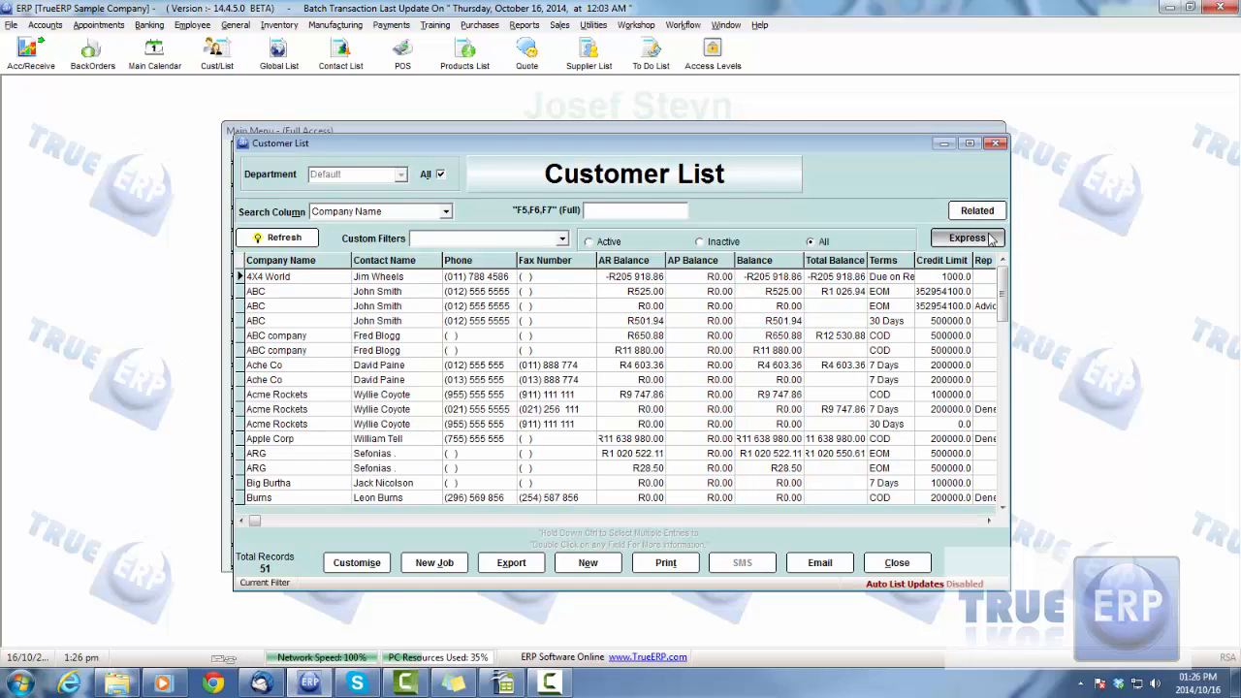
{"action": "left_click", "coordinate": [990, 240]}
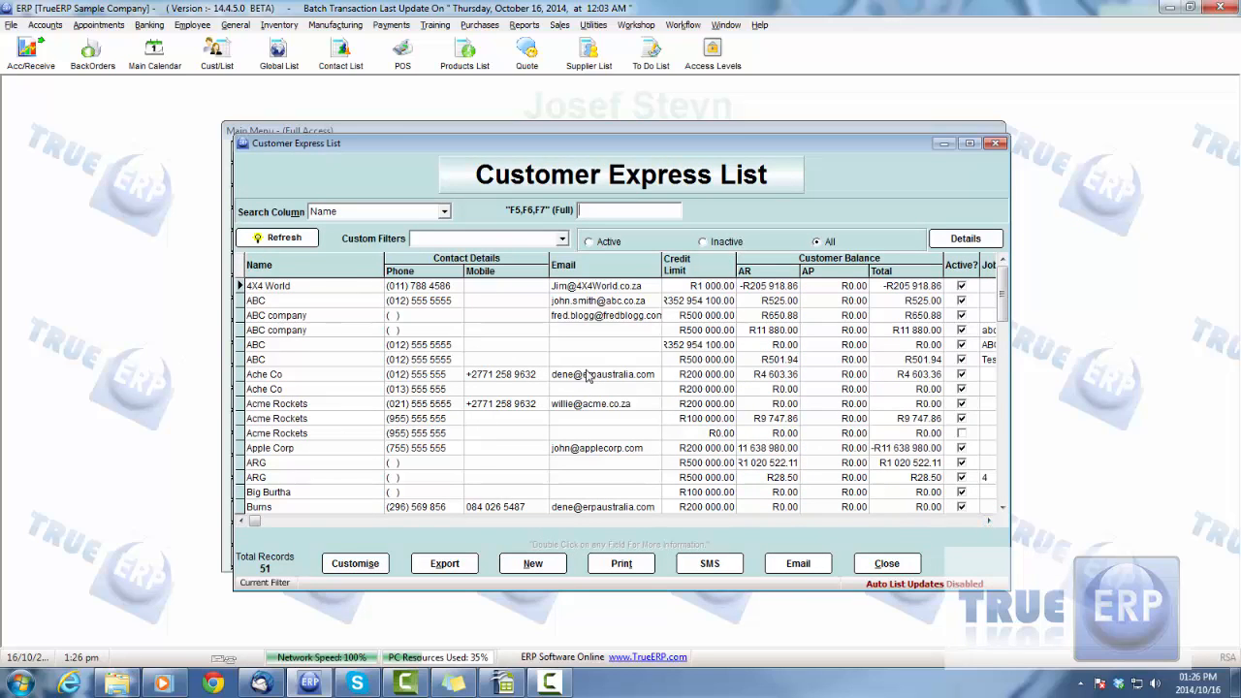
Move the Job Name and Job Number columns directly after the Name column in the Customer Express List
{"action": "left_click", "coordinate": [988, 520]}
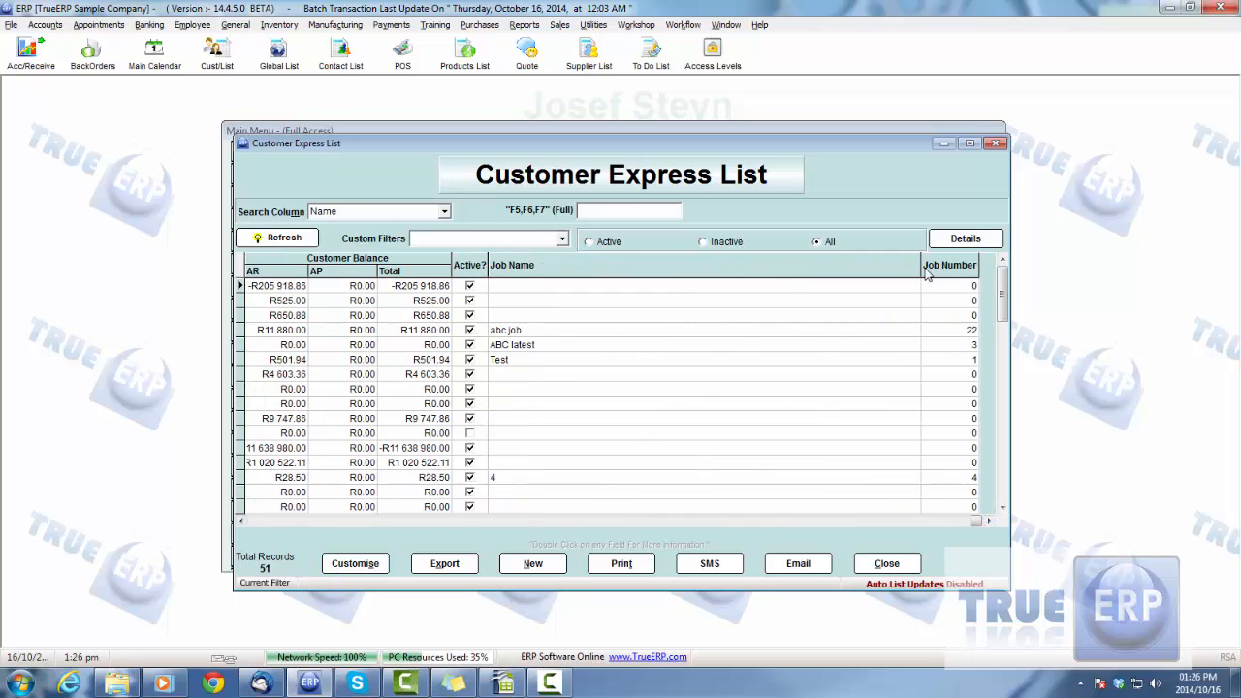
{"action": "left_click_drag", "start_coordinate": [921, 267], "coordinate": [572, 274]}
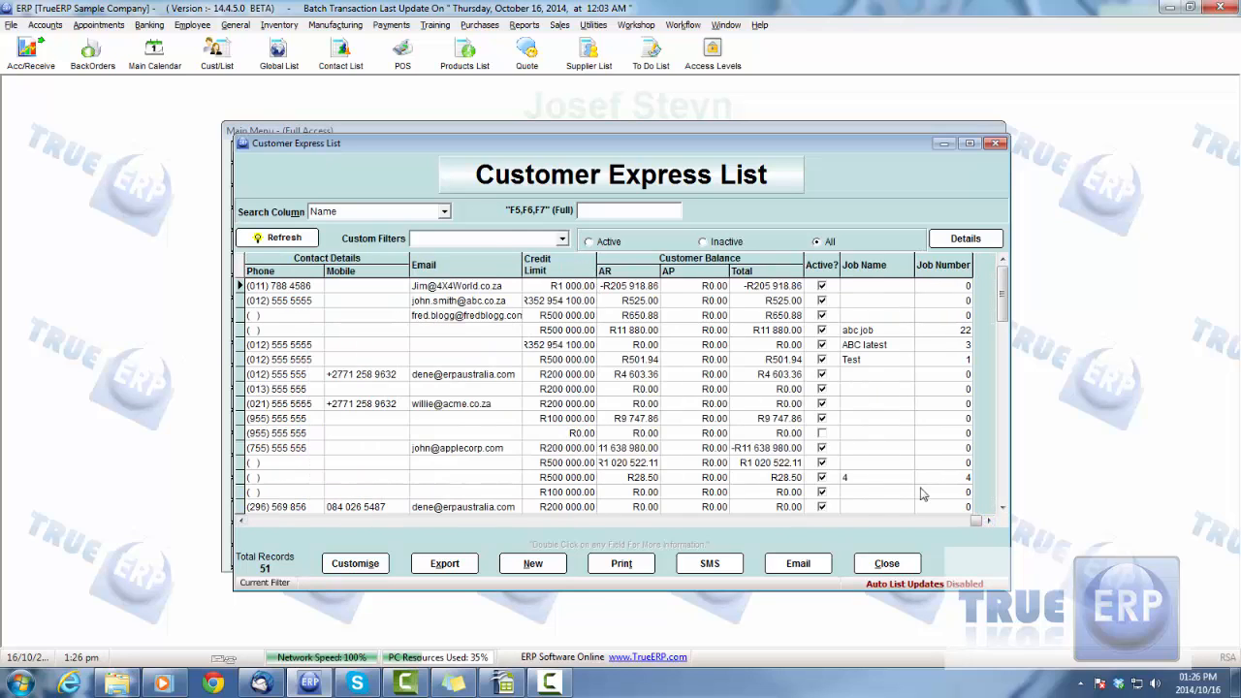
{"action": "left_click_drag", "start_coordinate": [877, 266], "coordinate": [366, 272]}
{"action": "left_click_drag", "start_coordinate": [955, 266], "coordinate": [326, 272]}
{"action": "left_click", "coordinate": [247, 521]}
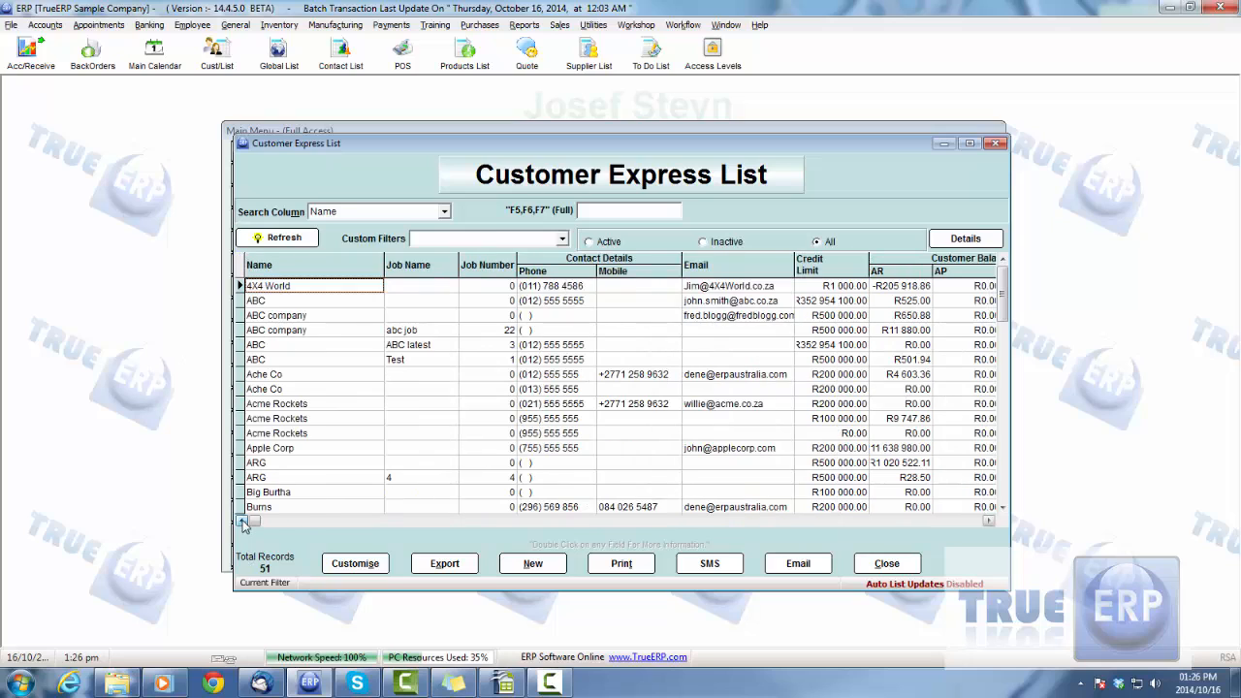
Check the job name and number of ABC company's job record, and review which columns are enabled in the list's customisation settings
{"action": "left_click", "coordinate": [417, 333]}
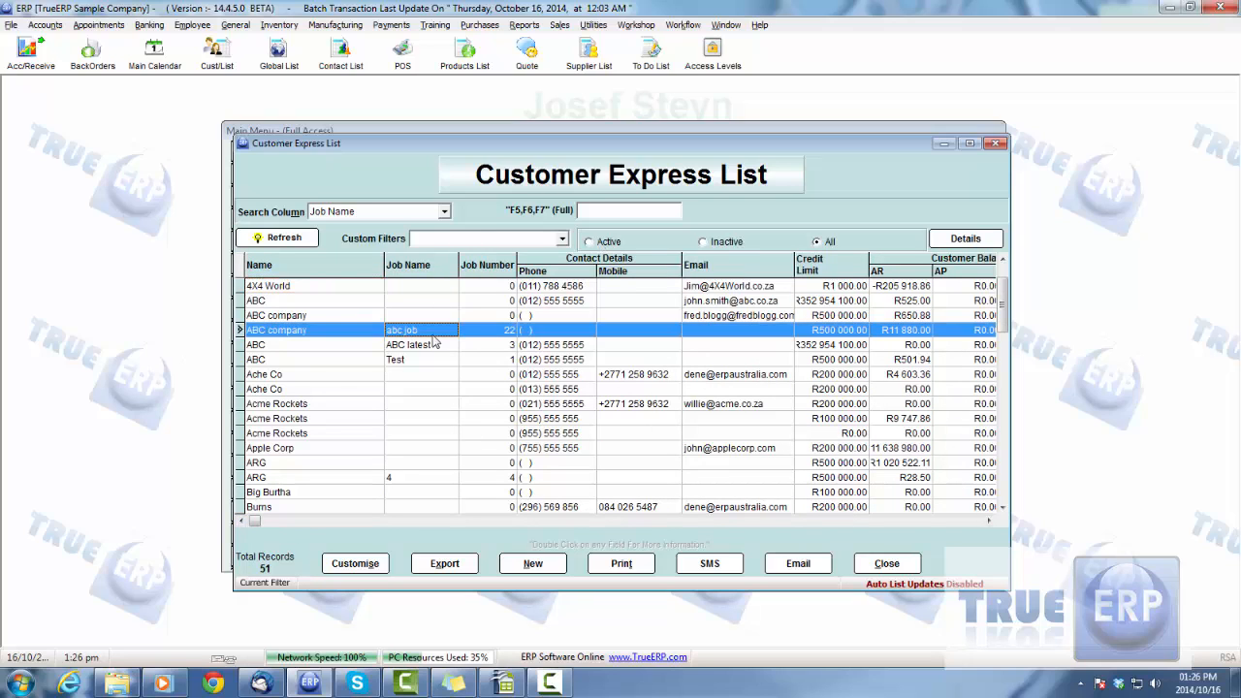
{"action": "left_click", "coordinate": [475, 333]}
{"action": "left_click", "coordinate": [430, 333]}
{"action": "left_click", "coordinate": [473, 334]}
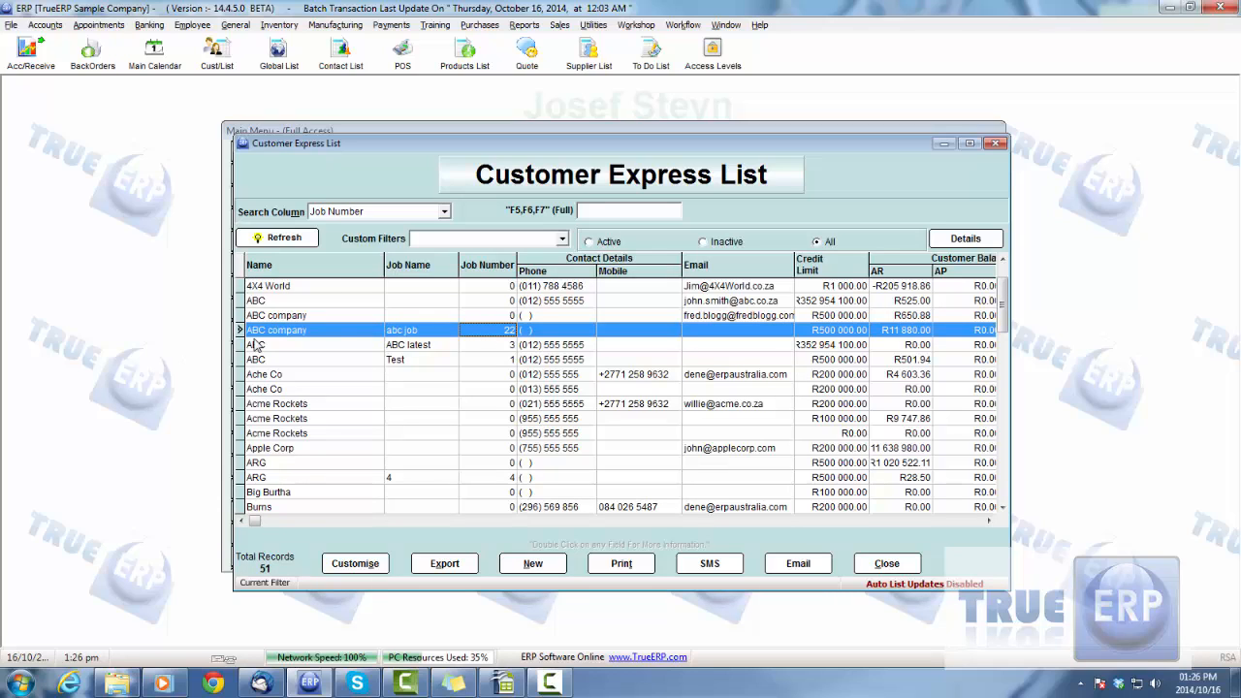
{"action": "left_click", "coordinate": [339, 332]}
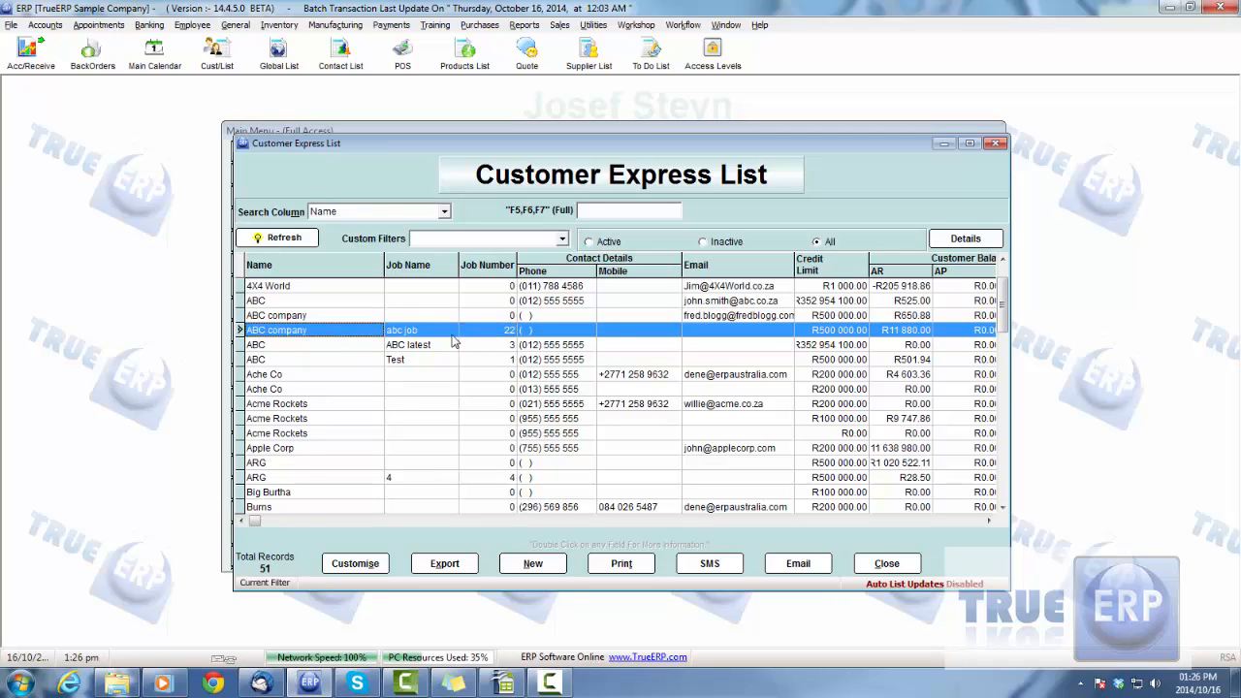
{"action": "left_click", "coordinate": [477, 332]}
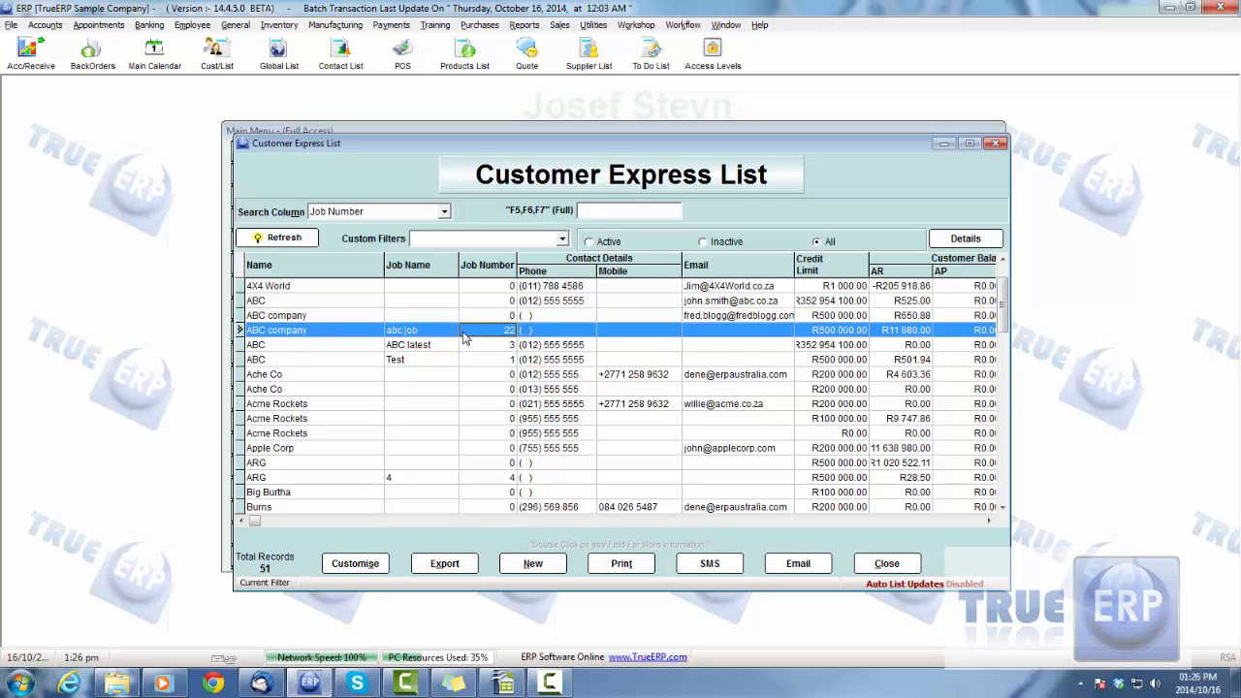
{"action": "left_click", "coordinate": [353, 566]}
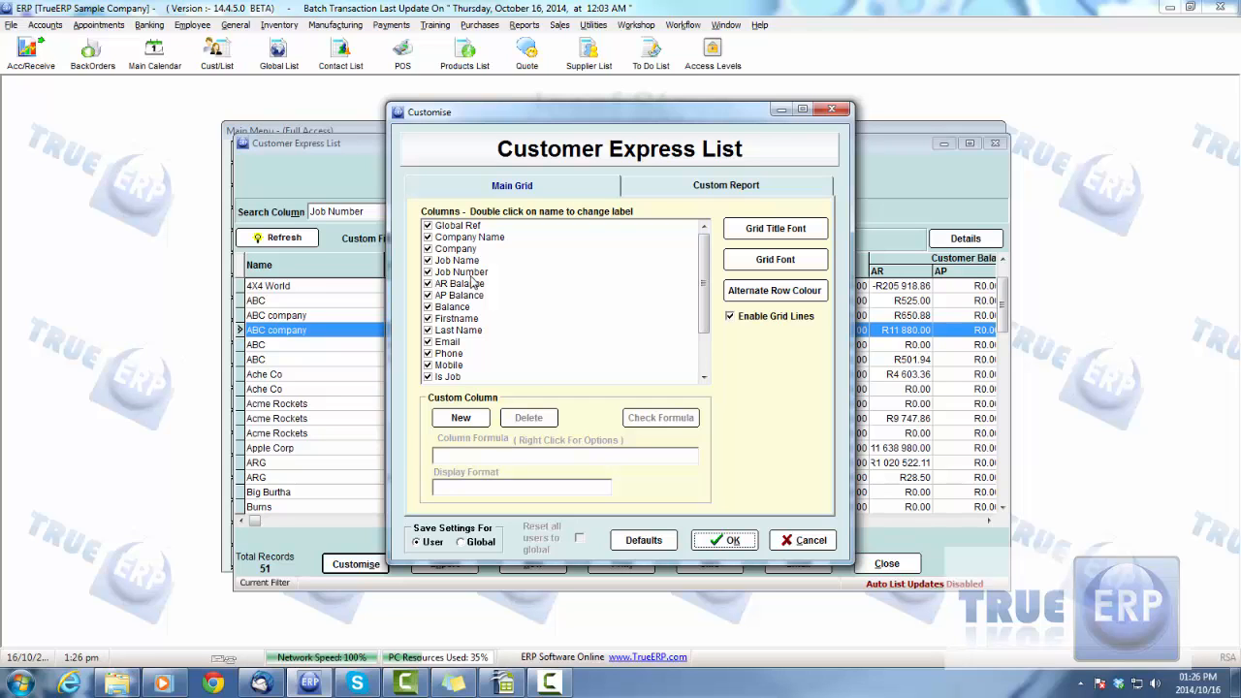
{"action": "left_click", "coordinate": [719, 546]}
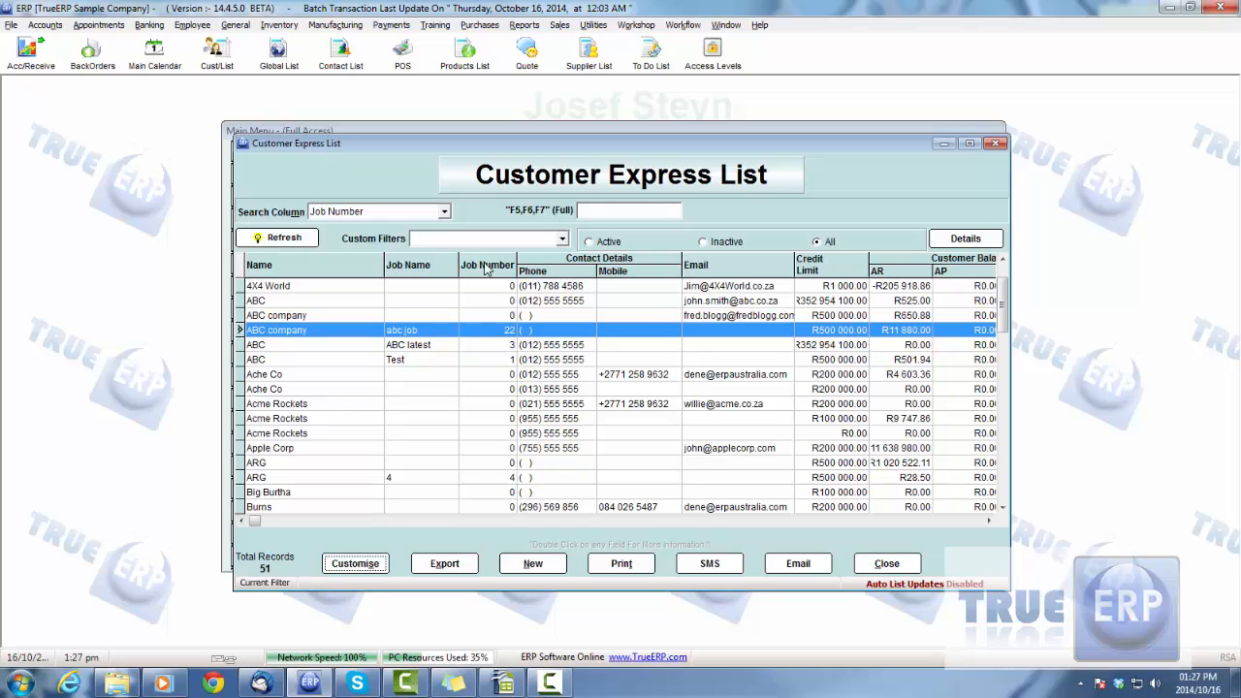
Compare the detailed Customer List with the Related Customer List, and go back to the Customer Express List
{"action": "left_click", "coordinate": [967, 239]}
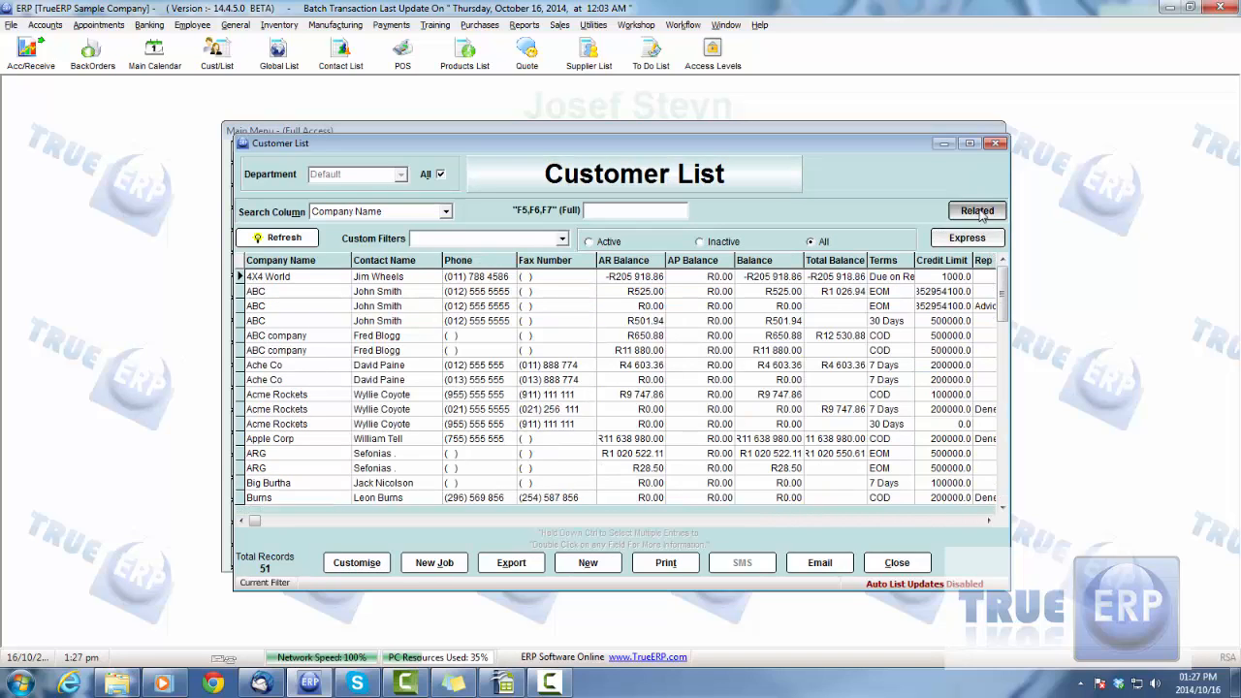
{"action": "left_click", "coordinate": [979, 212]}
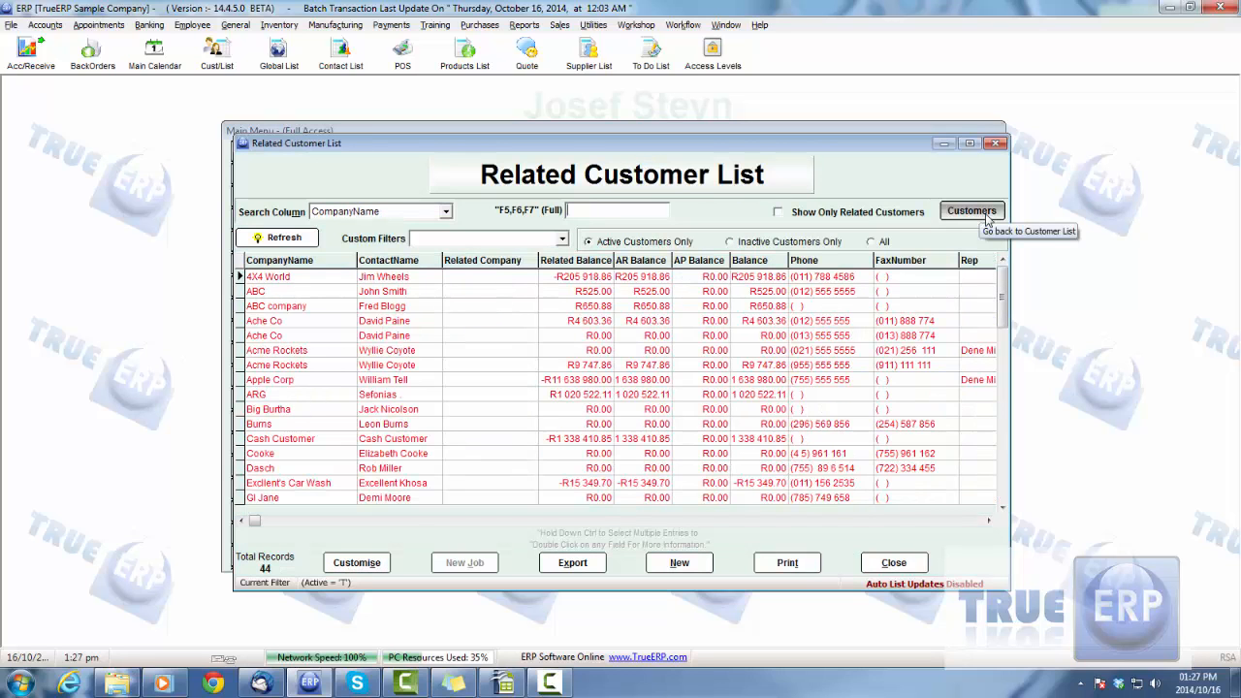
{"action": "left_click", "coordinate": [973, 211]}
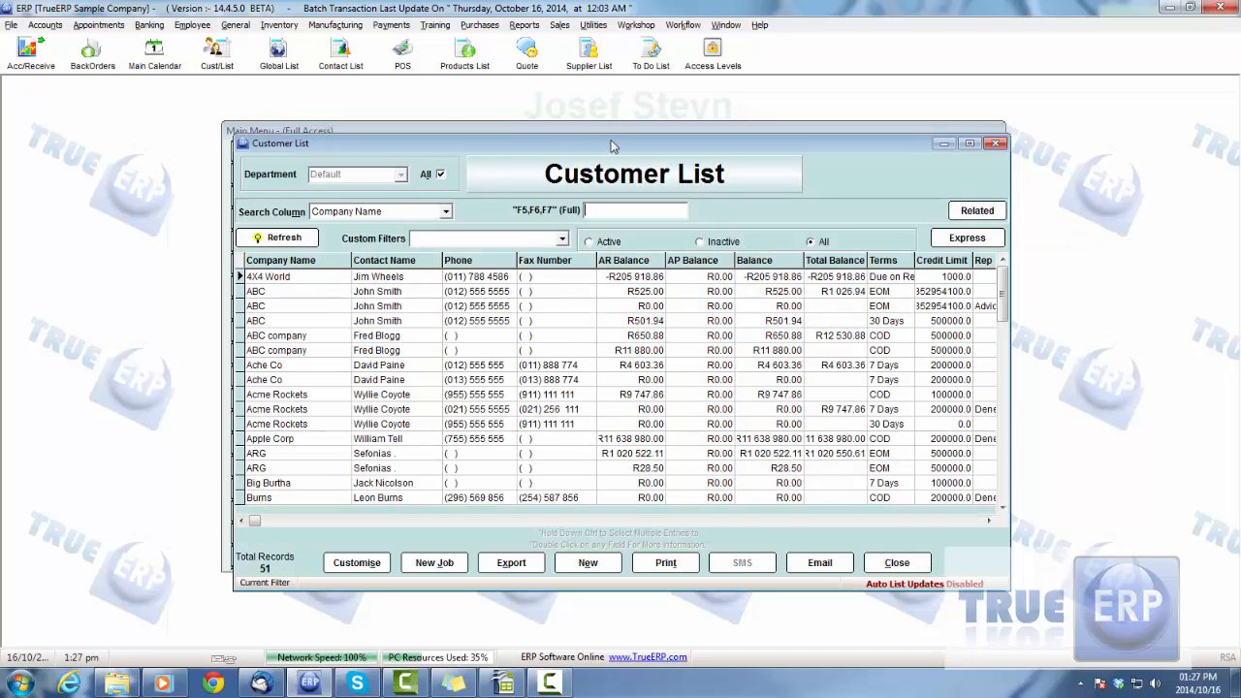
{"action": "left_click_drag", "start_coordinate": [612, 141], "coordinate": [604, 133]}
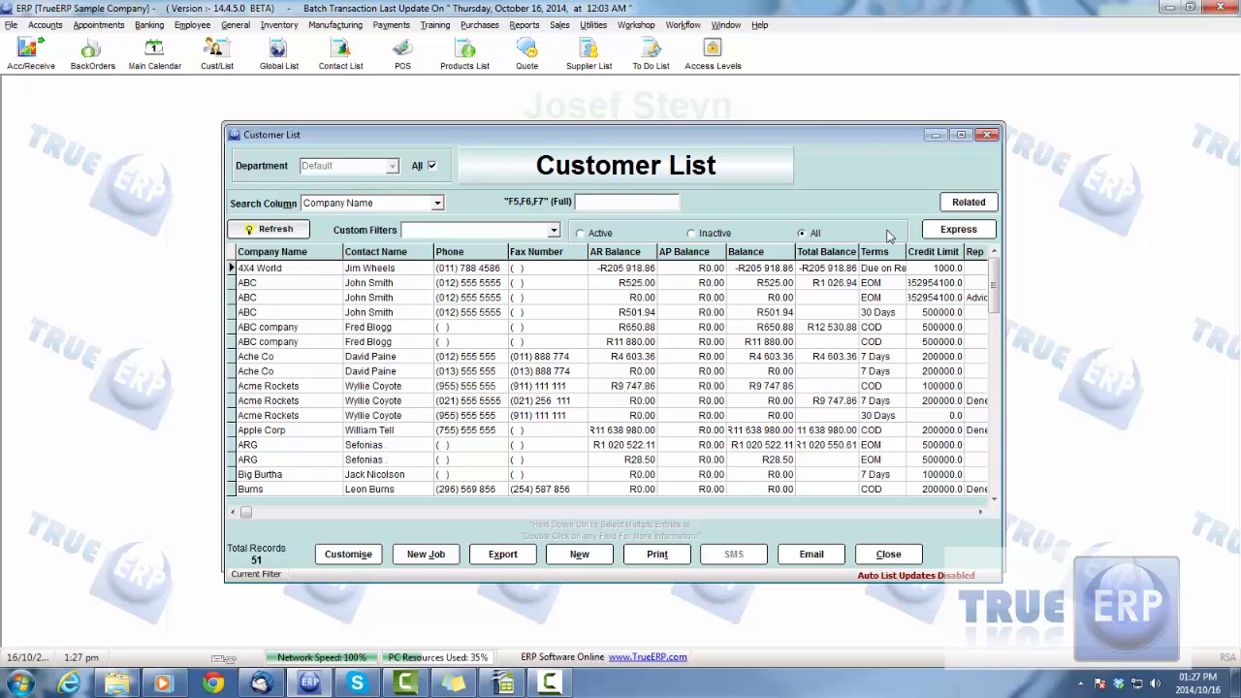
{"action": "left_click", "coordinate": [956, 230]}
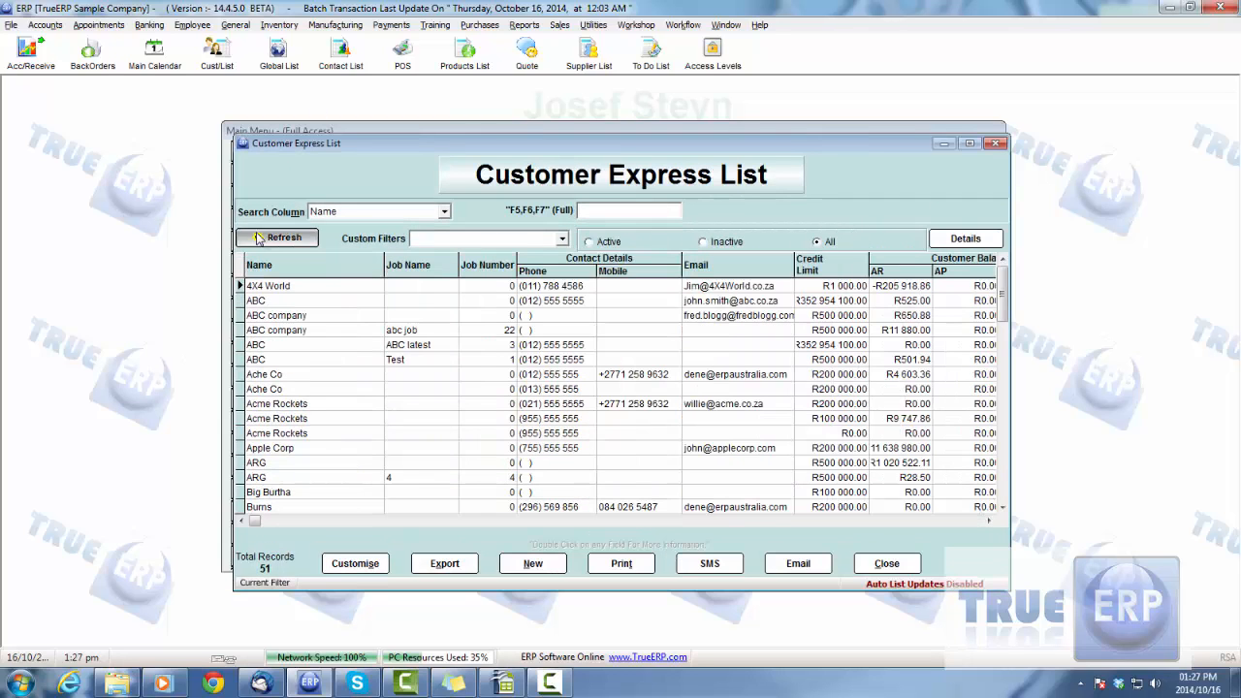
Compare the ABC customer's two job records, ABC latest and Test, in the Customer Express List
{"action": "left_click", "coordinate": [282, 346]}
{"action": "left_click", "coordinate": [318, 359]}
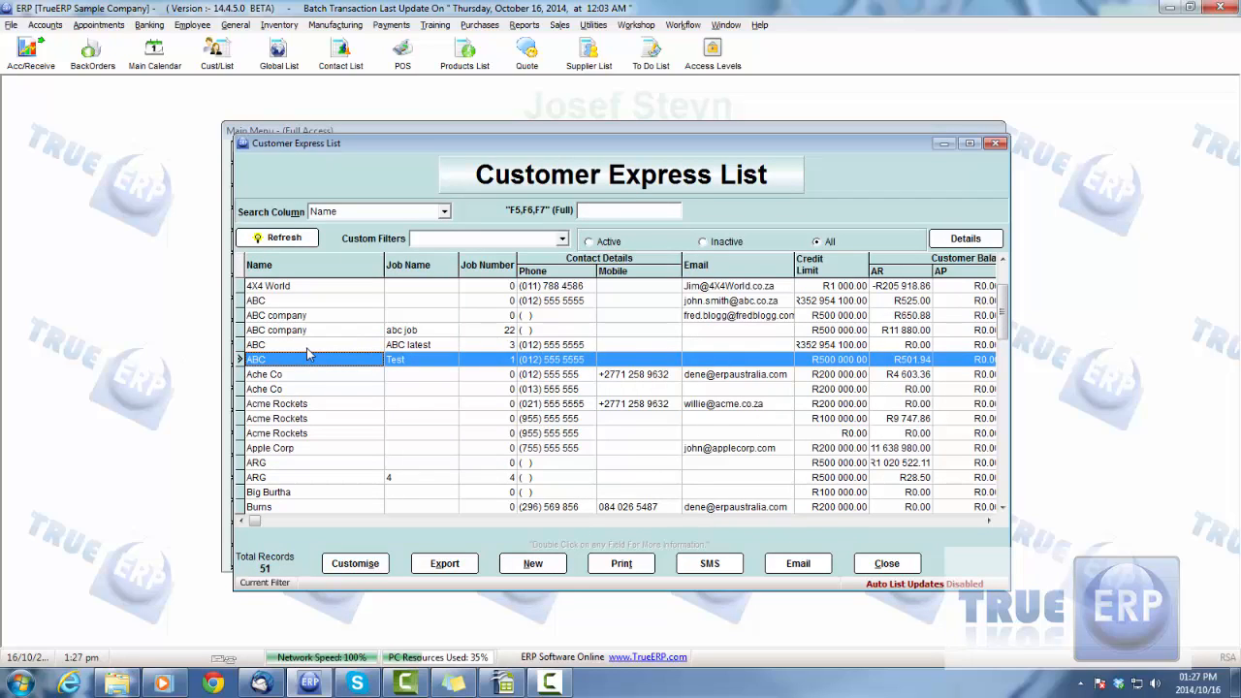
{"action": "left_click", "coordinate": [306, 347]}
{"action": "left_click", "coordinate": [304, 362]}
{"action": "left_click", "coordinate": [414, 346]}
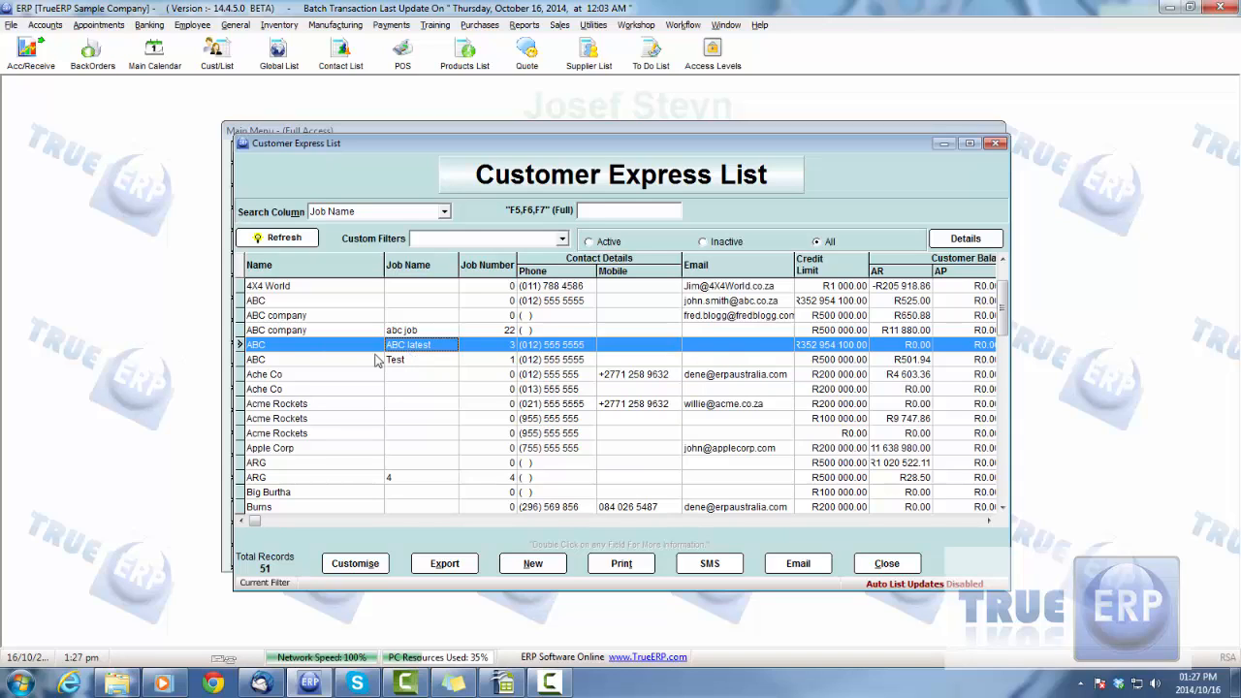
{"action": "left_click", "coordinate": [417, 362]}
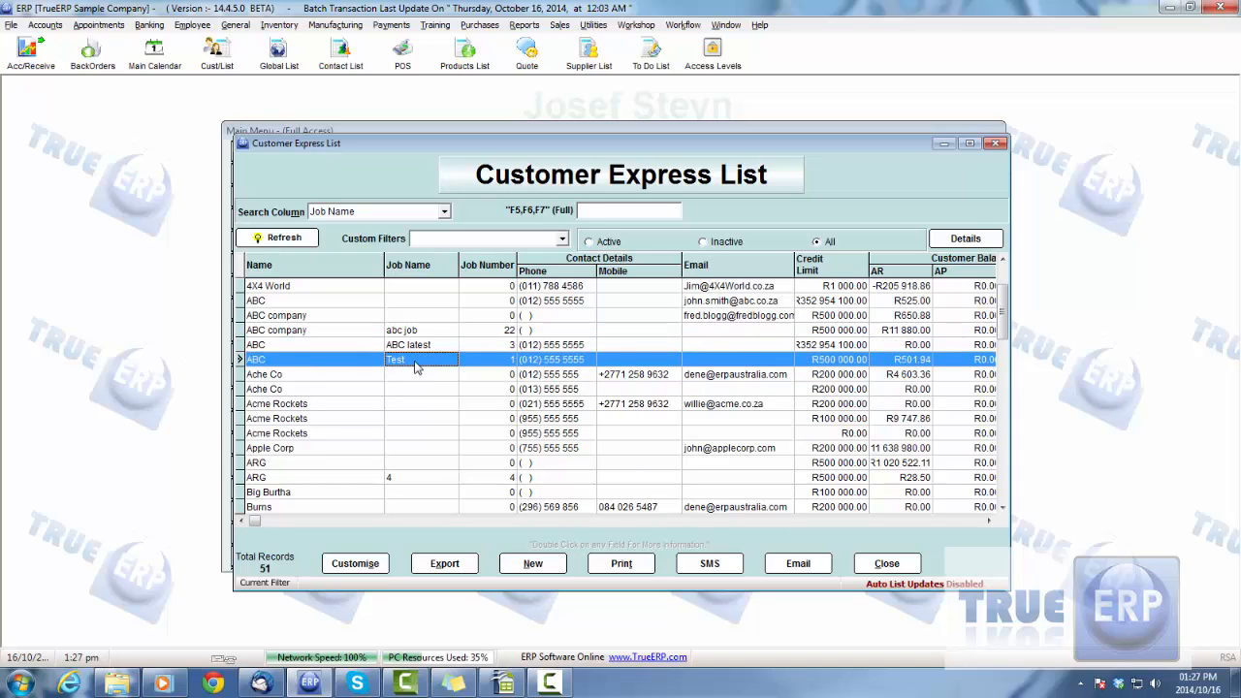
{"action": "left_click", "coordinate": [415, 348]}
{"action": "left_click", "coordinate": [419, 365]}
{"action": "left_click", "coordinate": [407, 347]}
{"action": "left_click", "coordinate": [407, 358]}
{"action": "left_click", "coordinate": [404, 346]}
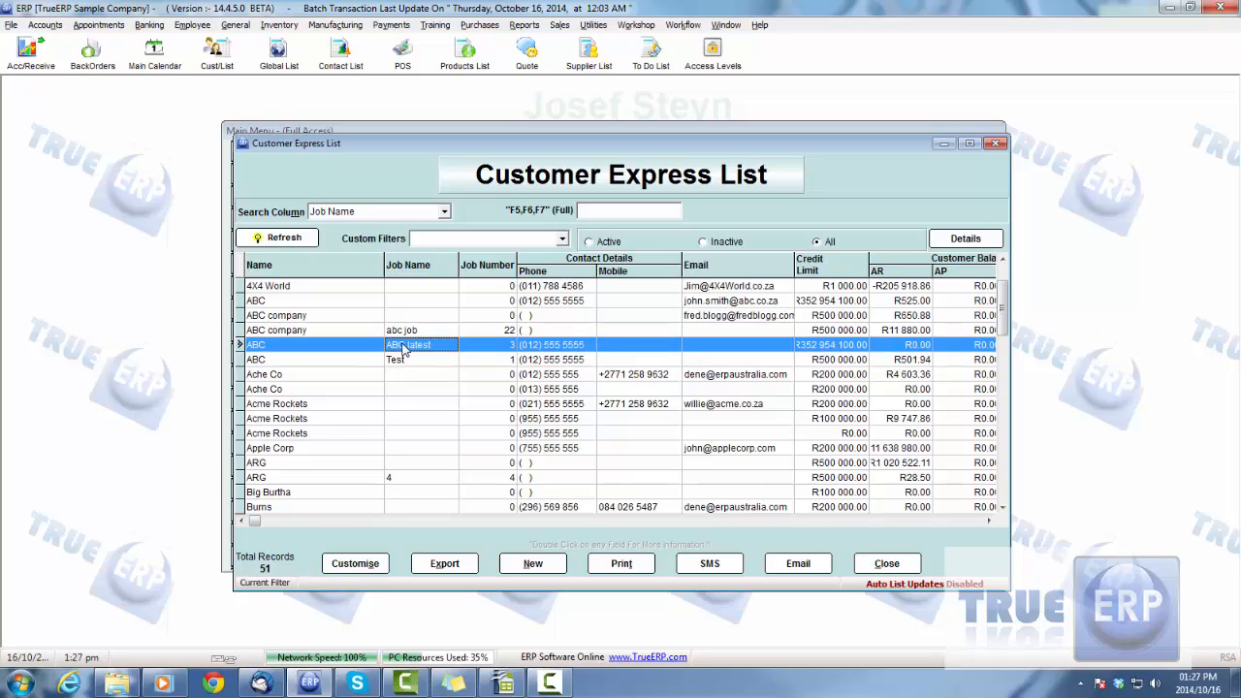
Open the Related Customer List and examine the ABC, ABC company, Ache Co and Acme Rockets entries
{"action": "left_click", "coordinate": [965, 238]}
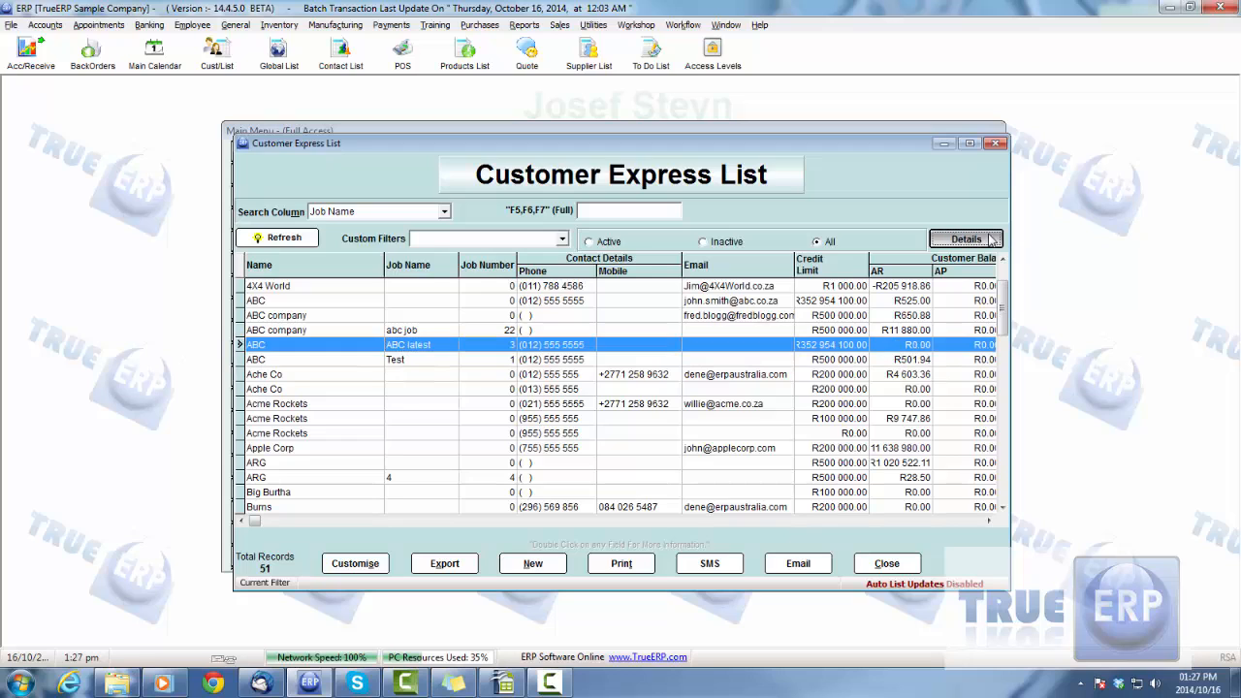
{"action": "left_click", "coordinate": [963, 215]}
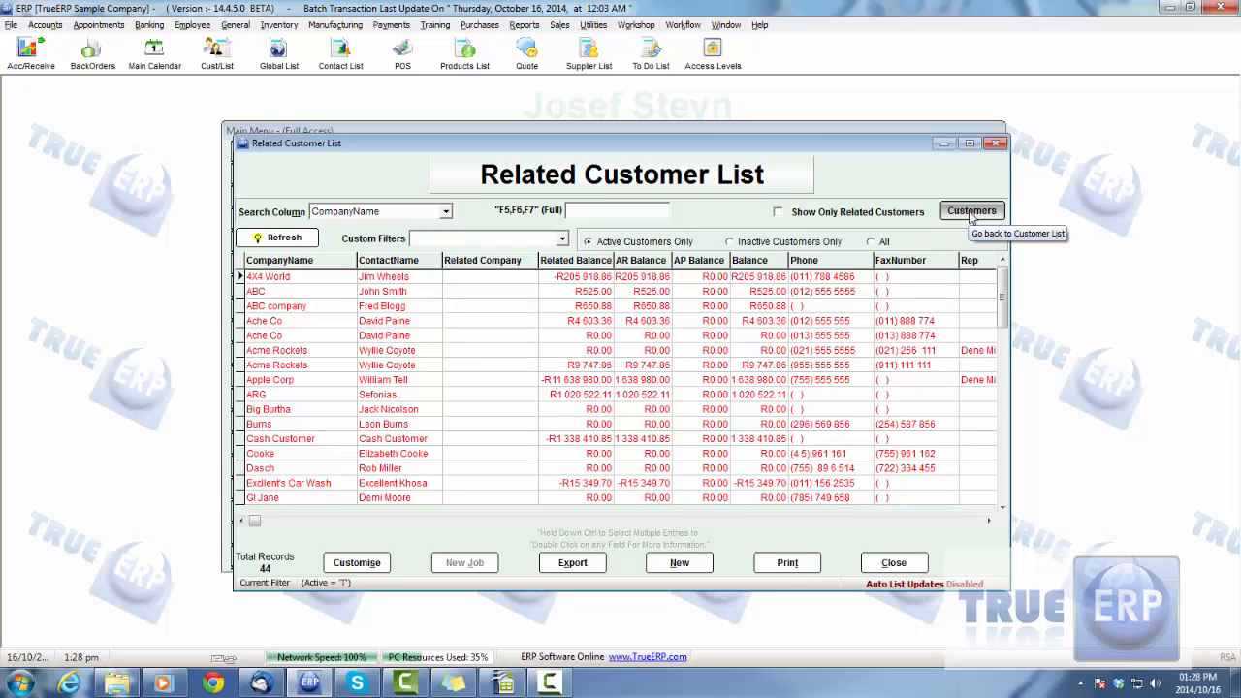
{"action": "left_click", "coordinate": [277, 293]}
{"action": "left_click", "coordinate": [283, 306]}
{"action": "left_click", "coordinate": [290, 324]}
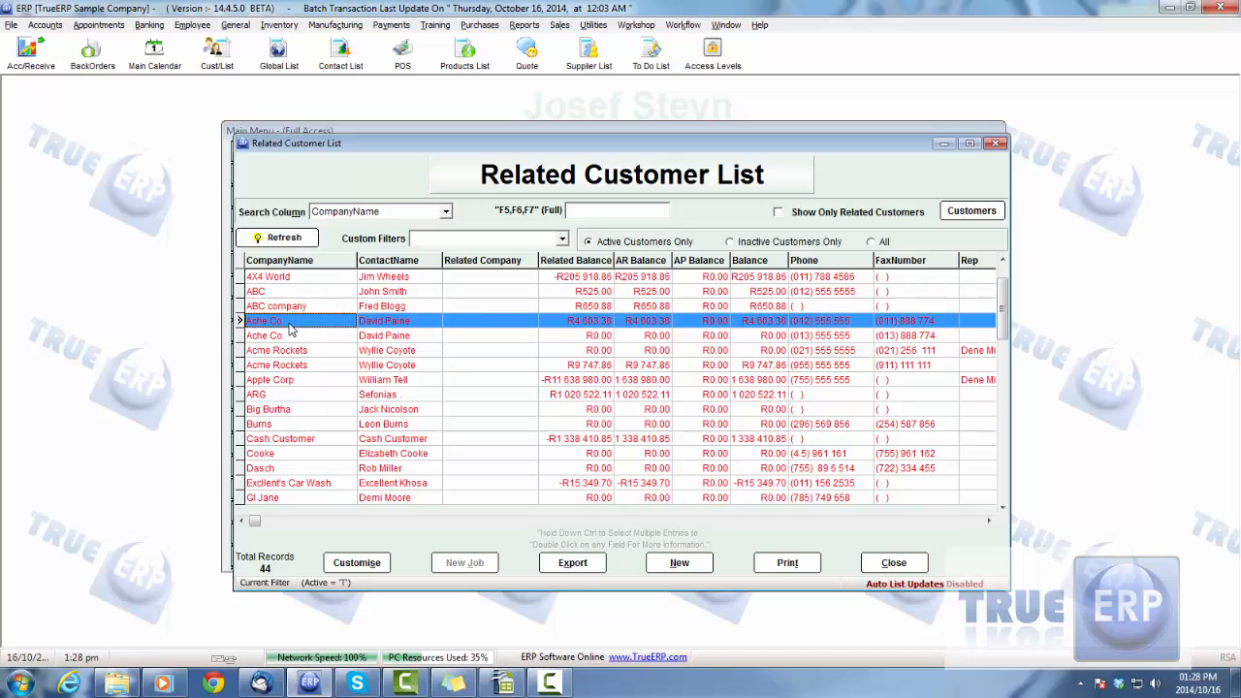
{"action": "left_click", "coordinate": [292, 336]}
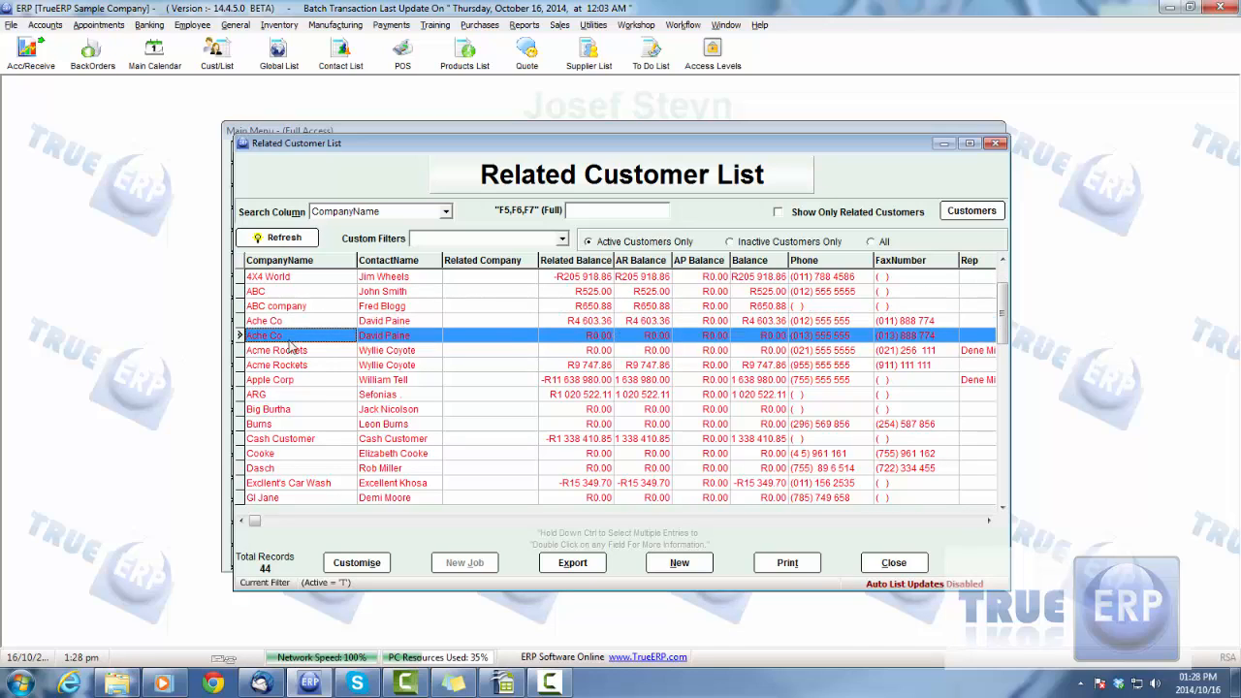
{"action": "left_click", "coordinate": [295, 351]}
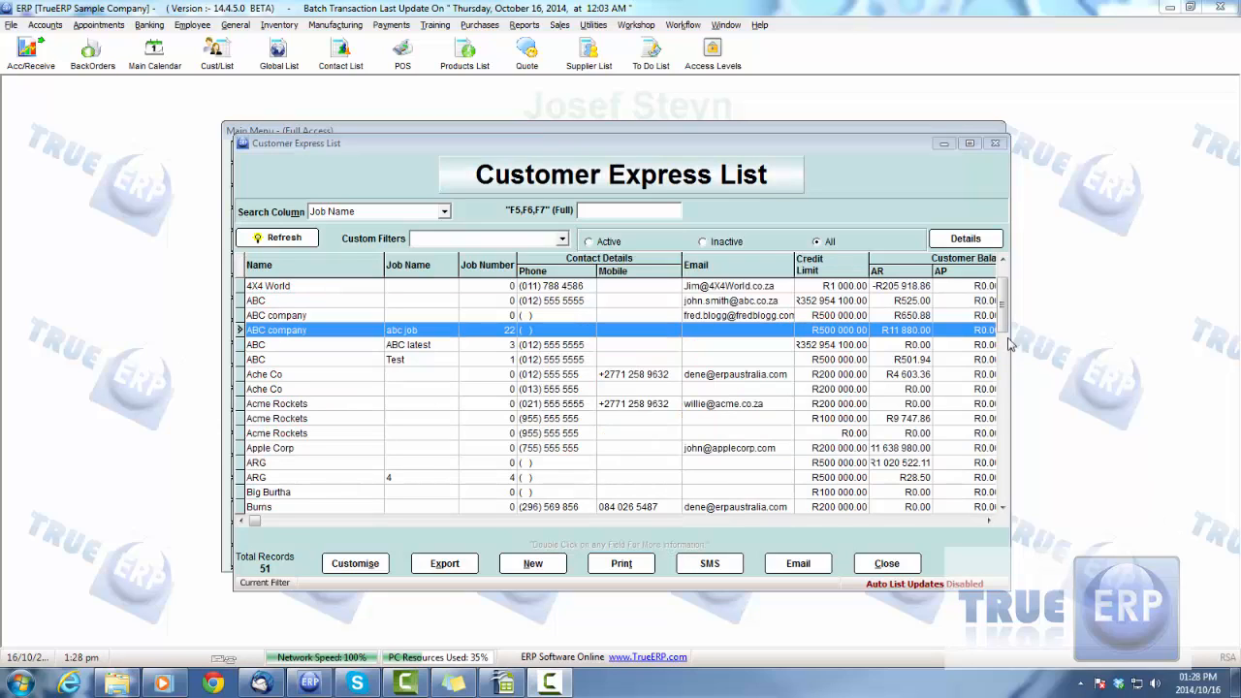
Switch to the detailed Customer List and start a new job for the customer Big Burtha
{"action": "left_click", "coordinate": [963, 240]}
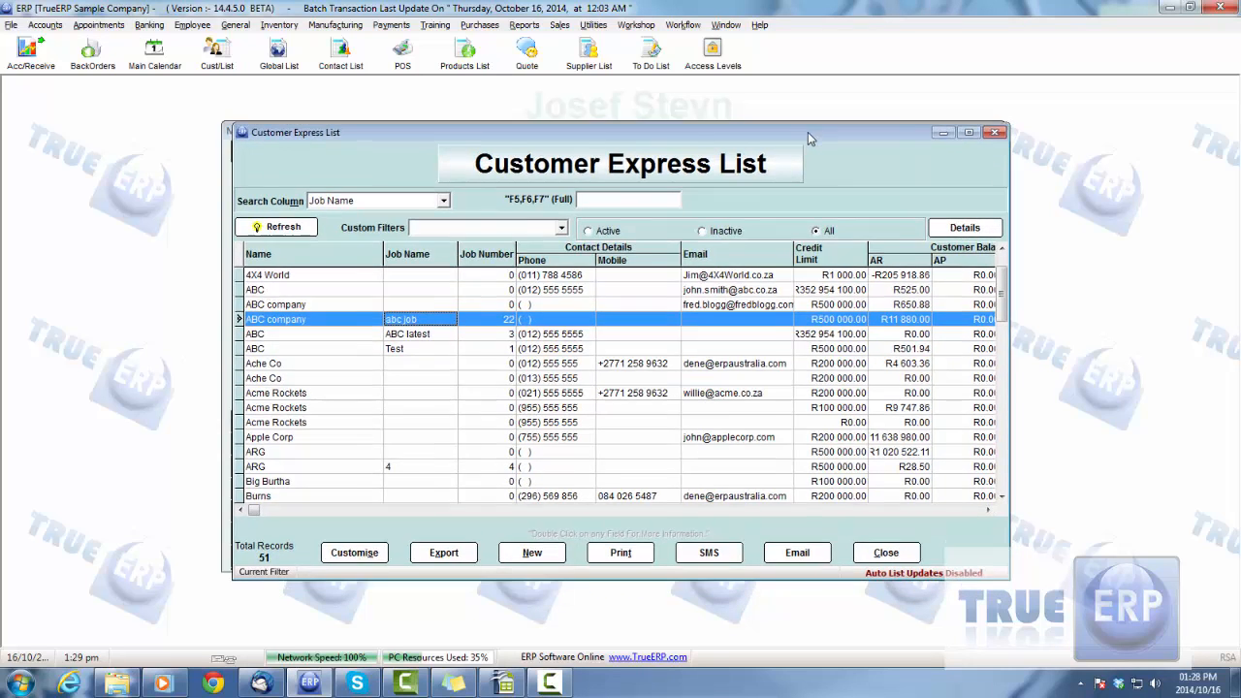
{"action": "left_click", "coordinate": [968, 230]}
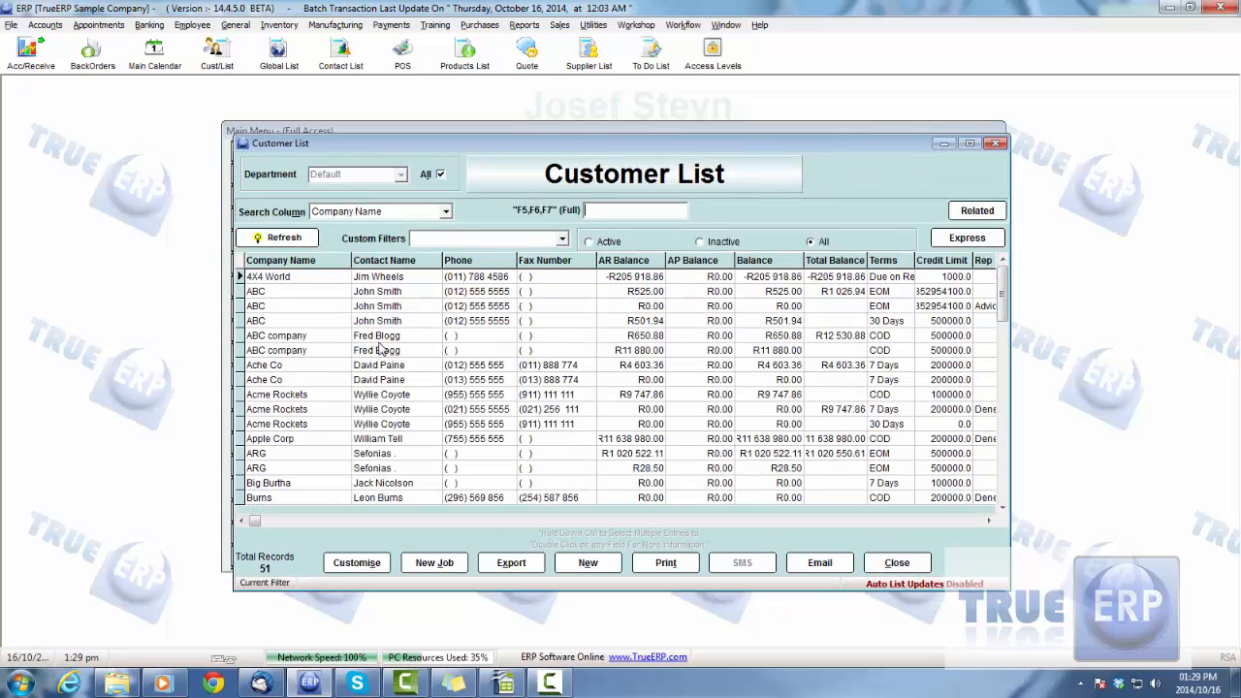
{"action": "left_click", "coordinate": [370, 454]}
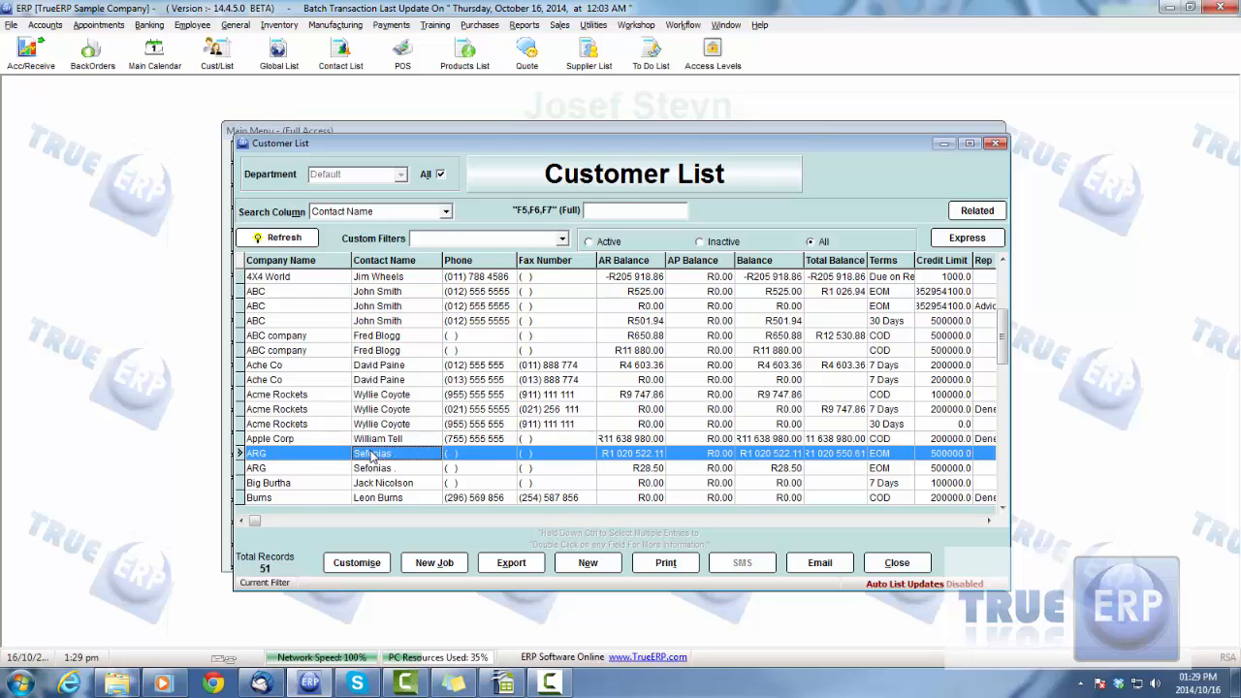
{"action": "scroll", "coordinate": [371, 456], "scroll_direction": "down", "scroll_amount": 3}
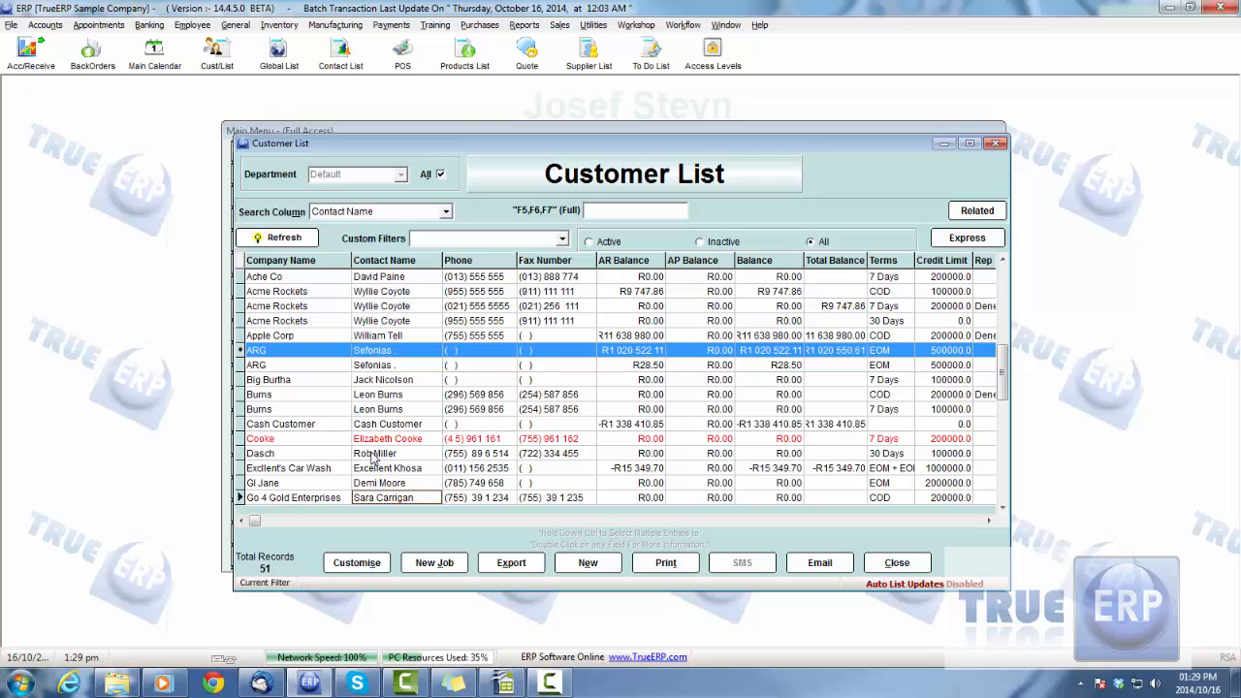
{"action": "left_click", "coordinate": [390, 380]}
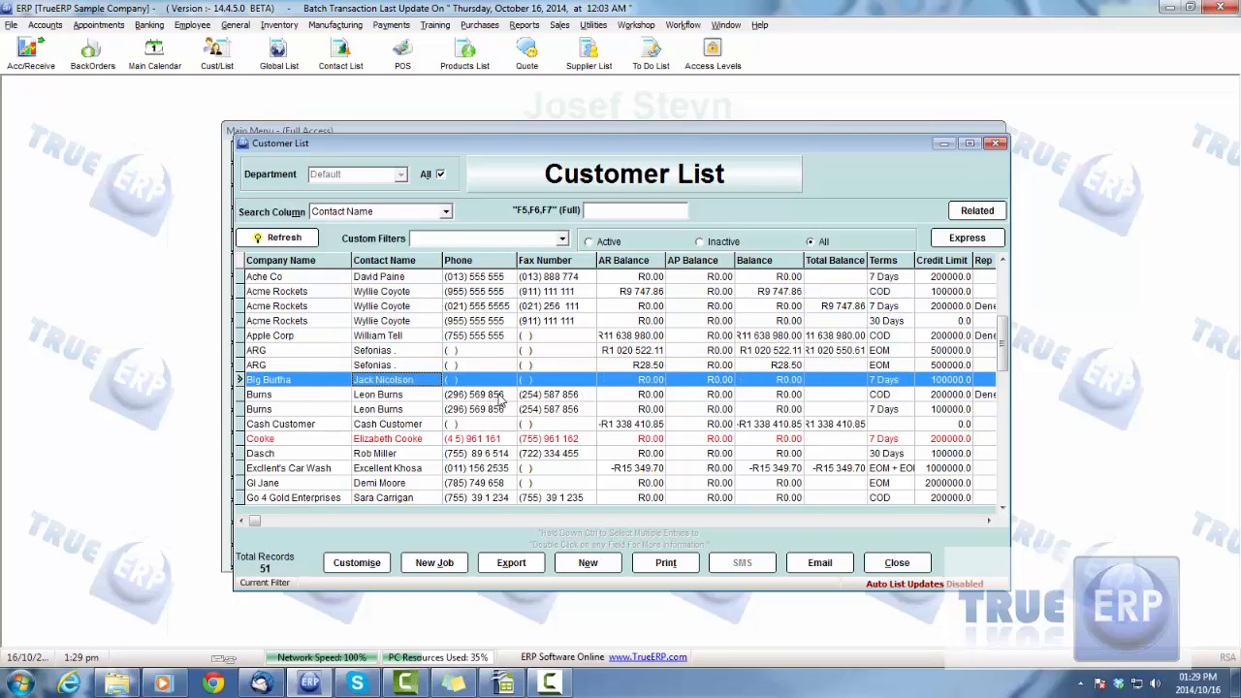
{"action": "left_click", "coordinate": [438, 566]}
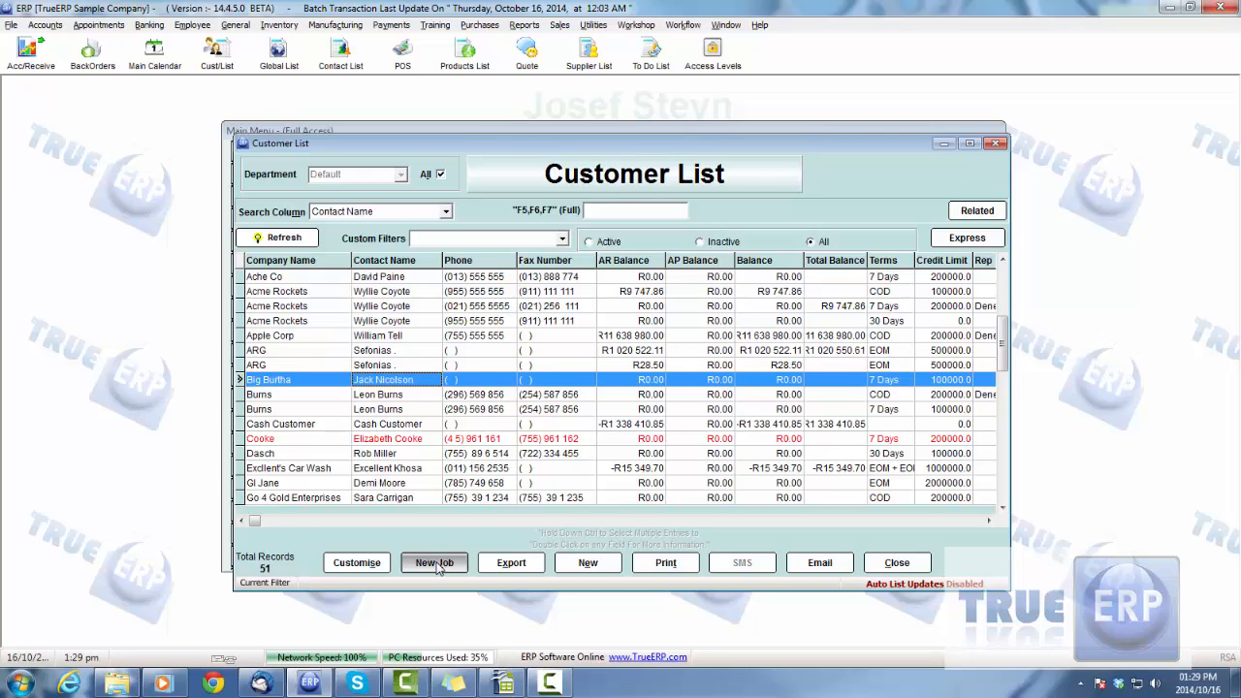
{"action": "left_click", "coordinate": [438, 566]}
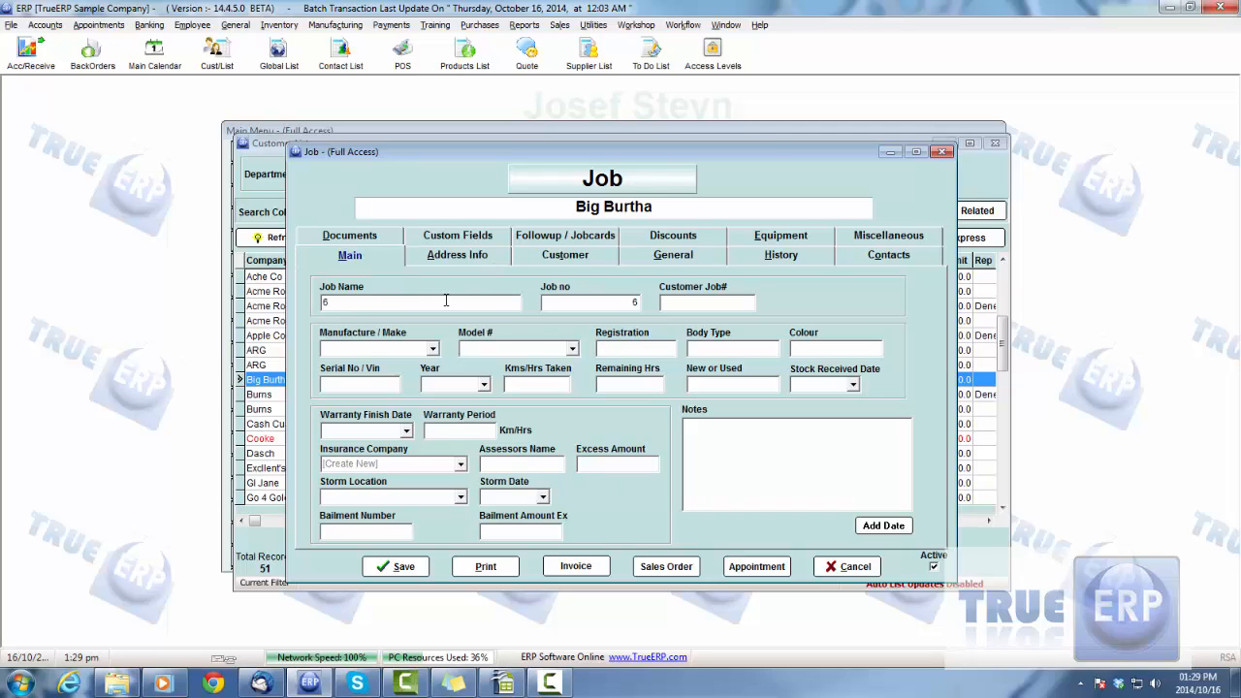
Name the job "Big Burtha New Job" and keep its assigned job number
{"action": "left_click", "coordinate": [588, 307]}
{"action": "left_click", "coordinate": [336, 304]}
{"action": "left_click", "coordinate": [588, 301]}
Review the available Manufacture / Make and Model # choices for the job without picking any
{"action": "left_click", "coordinate": [433, 349]}
{"action": "left_click", "coordinate": [433, 349]}
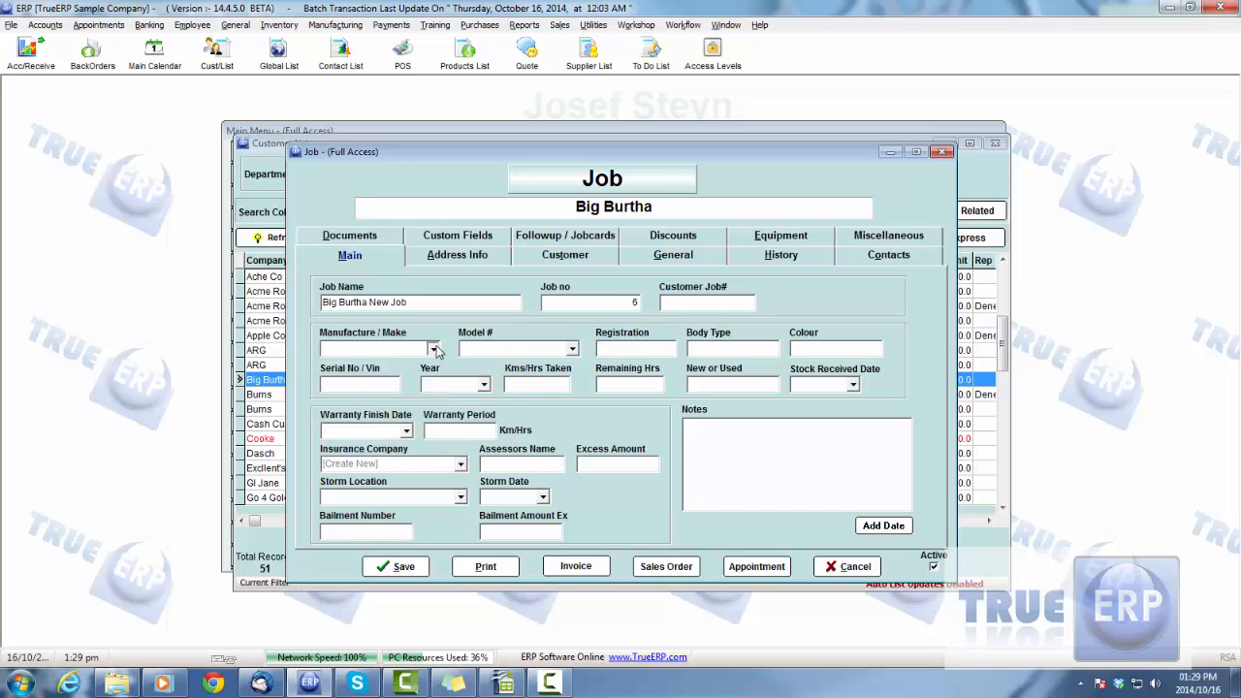
{"action": "left_click", "coordinate": [573, 349]}
{"action": "left_click", "coordinate": [573, 349]}
{"action": "left_click", "coordinate": [435, 350]}
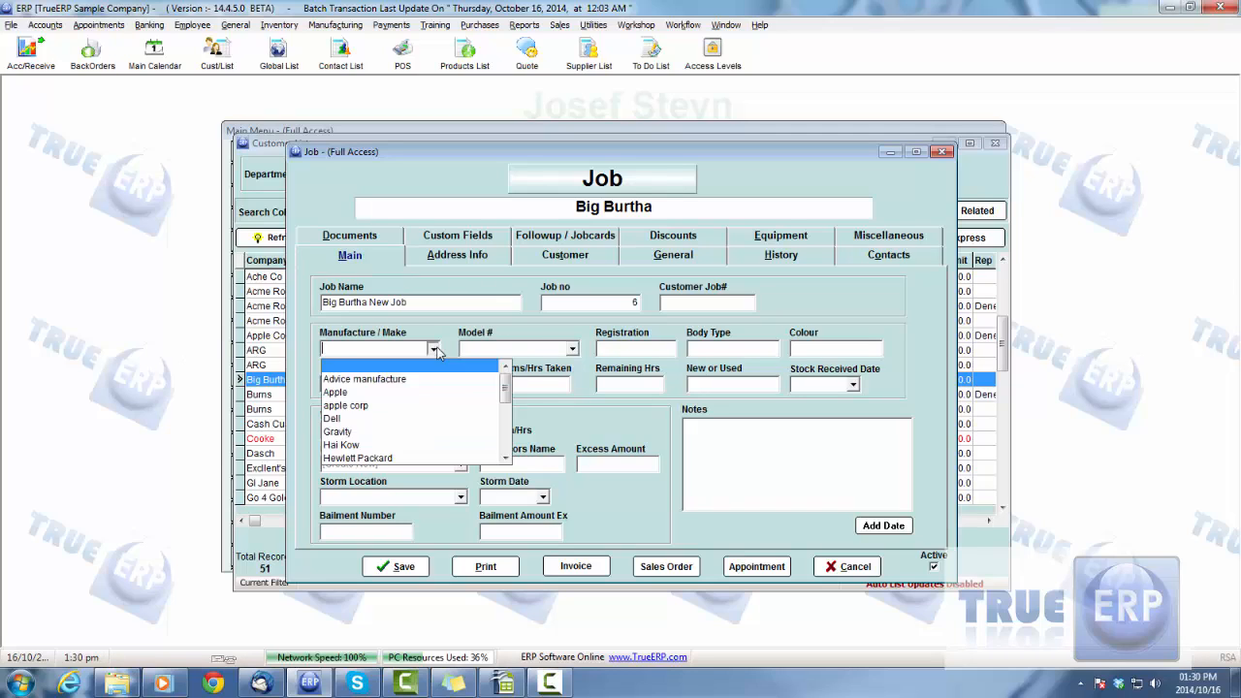
{"action": "left_click", "coordinate": [435, 350]}
{"action": "left_click", "coordinate": [573, 351]}
{"action": "left_click", "coordinate": [572, 351]}
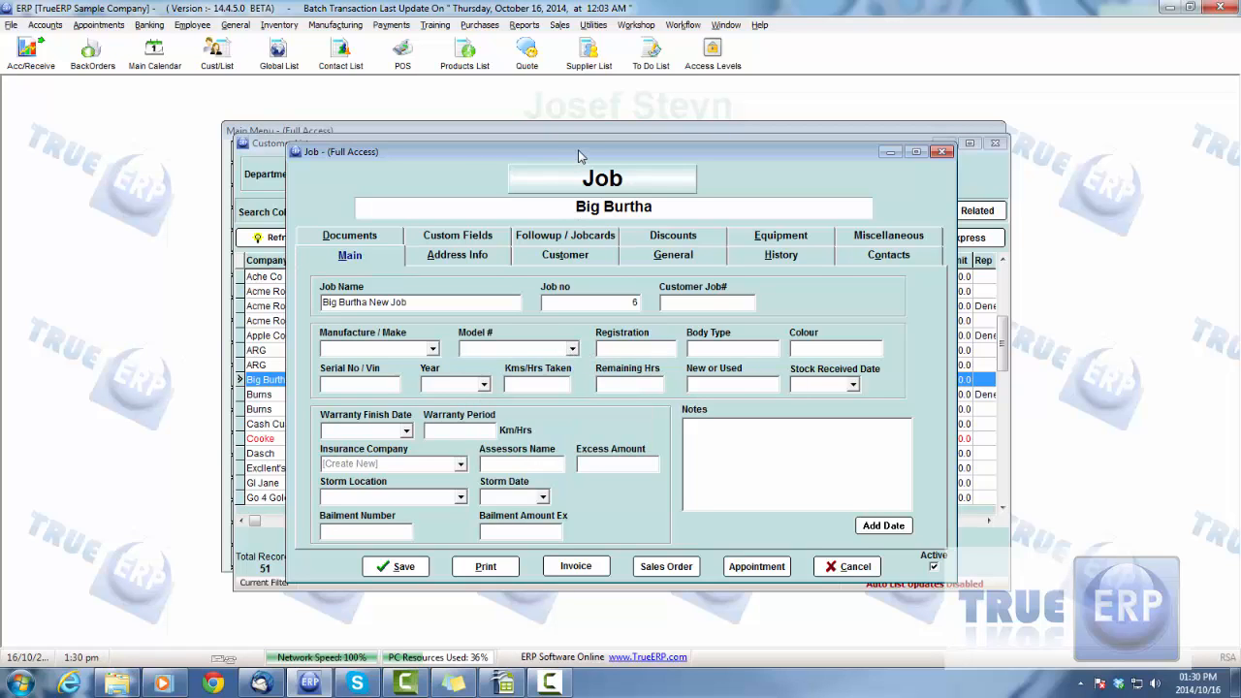
Save the new customer job and open its address information
{"action": "left_click_drag", "start_coordinate": [581, 157], "coordinate": [567, 159]}
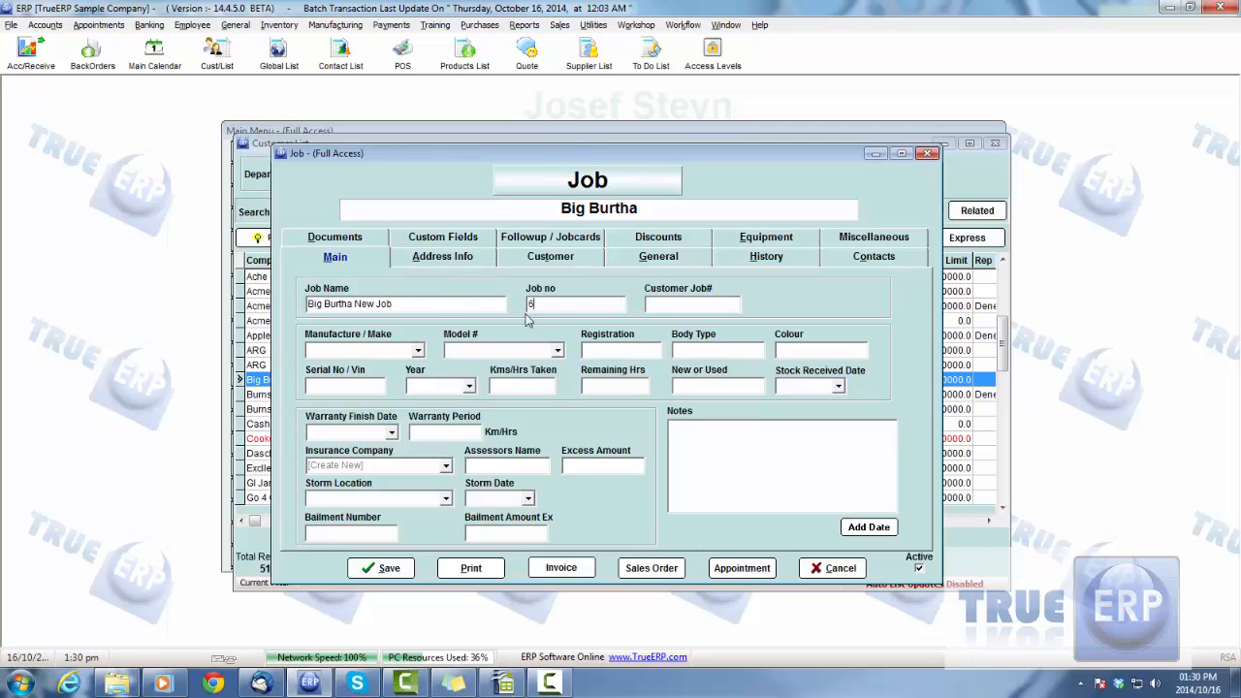
{"action": "left_click", "coordinate": [441, 265]}
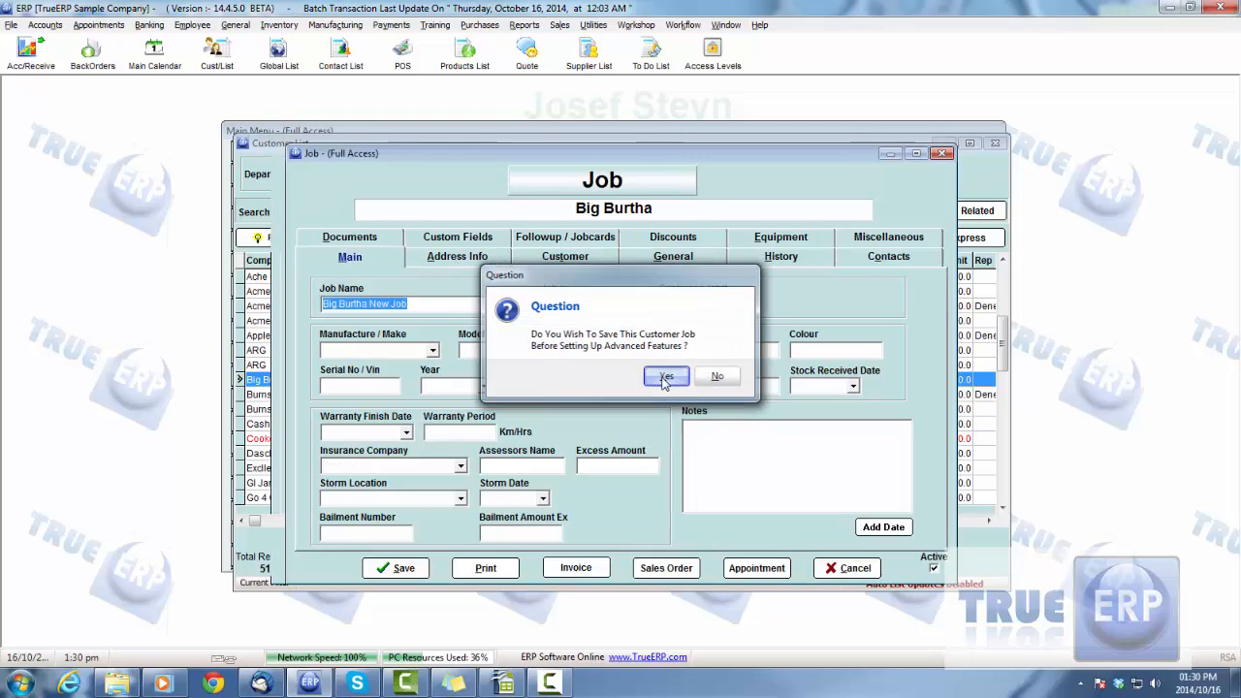
{"action": "left_click", "coordinate": [665, 378]}
Review the job's physical and bill-to addresses, then save the job and close the Customer List
{"action": "left_click", "coordinate": [496, 308]}
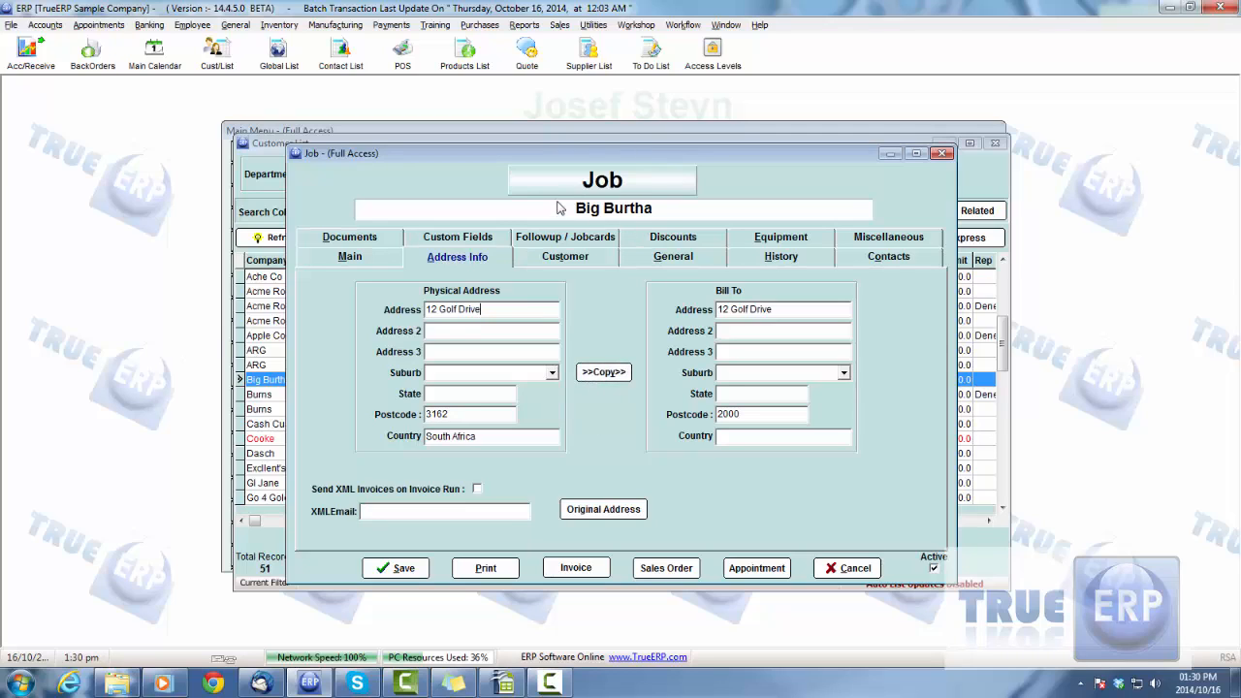
{"action": "left_click", "coordinate": [624, 516]}
{"action": "left_click", "coordinate": [451, 333]}
{"action": "left_click", "coordinate": [632, 510]}
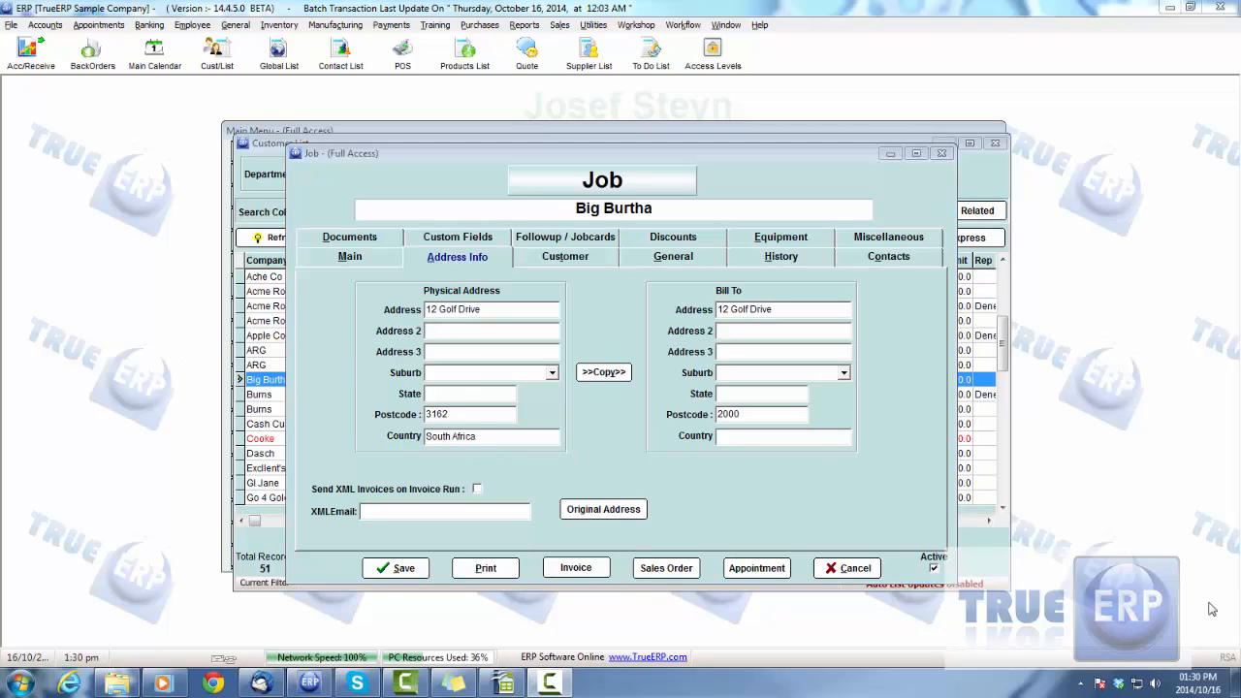
{"action": "left_click", "coordinate": [474, 155]}
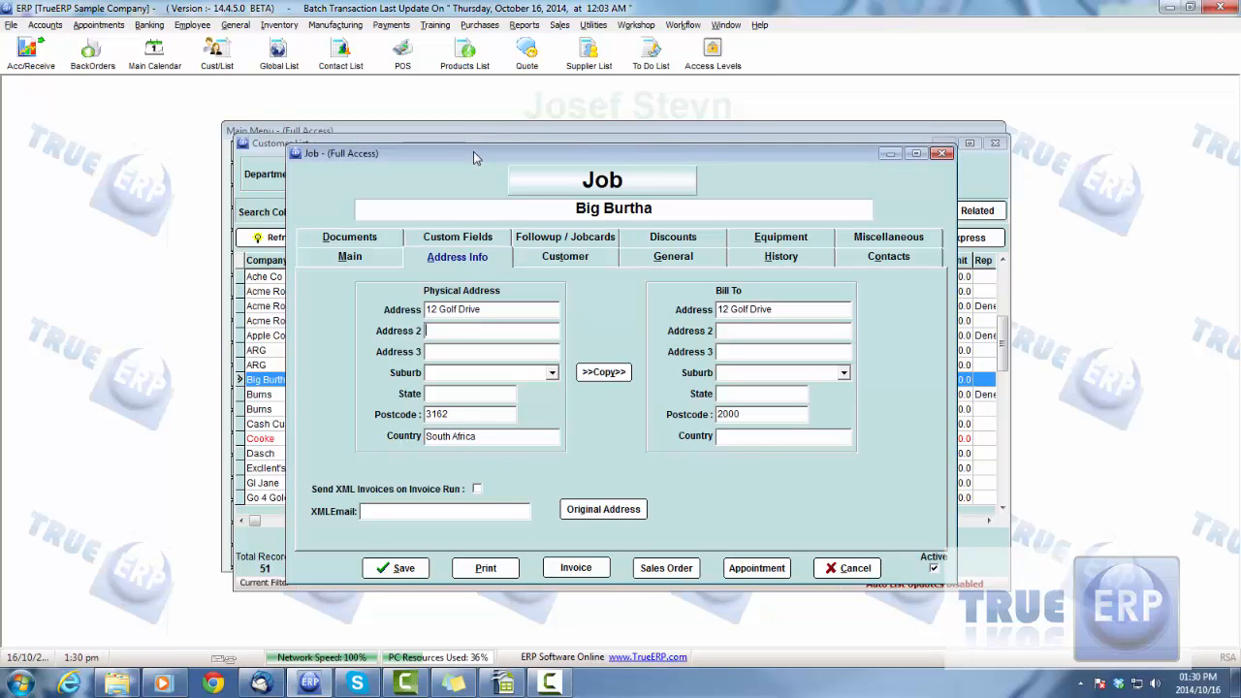
{"action": "mouse_move", "coordinate": [473, 151]}
{"action": "left_mouse_down"}
{"action": "mouse_move", "coordinate": [459, 146]}
{"action": "mouse_move", "coordinate": [482, 144]}
{"action": "left_mouse_up"}
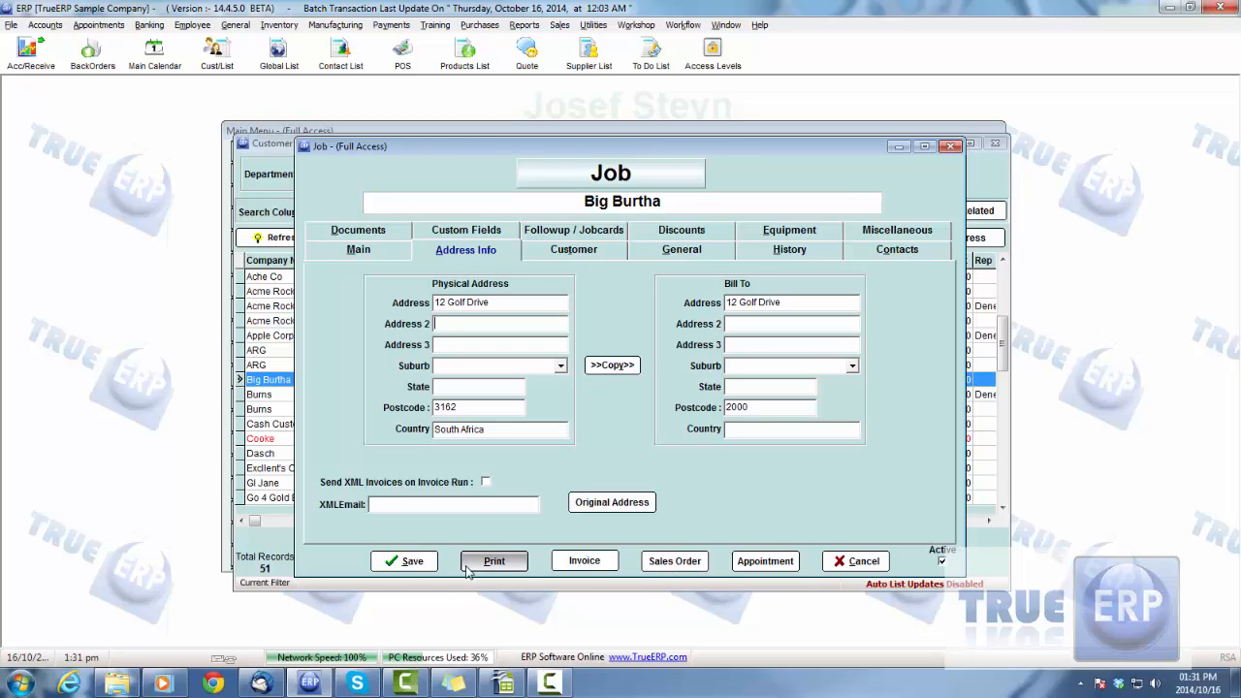
{"action": "left_click", "coordinate": [403, 562]}
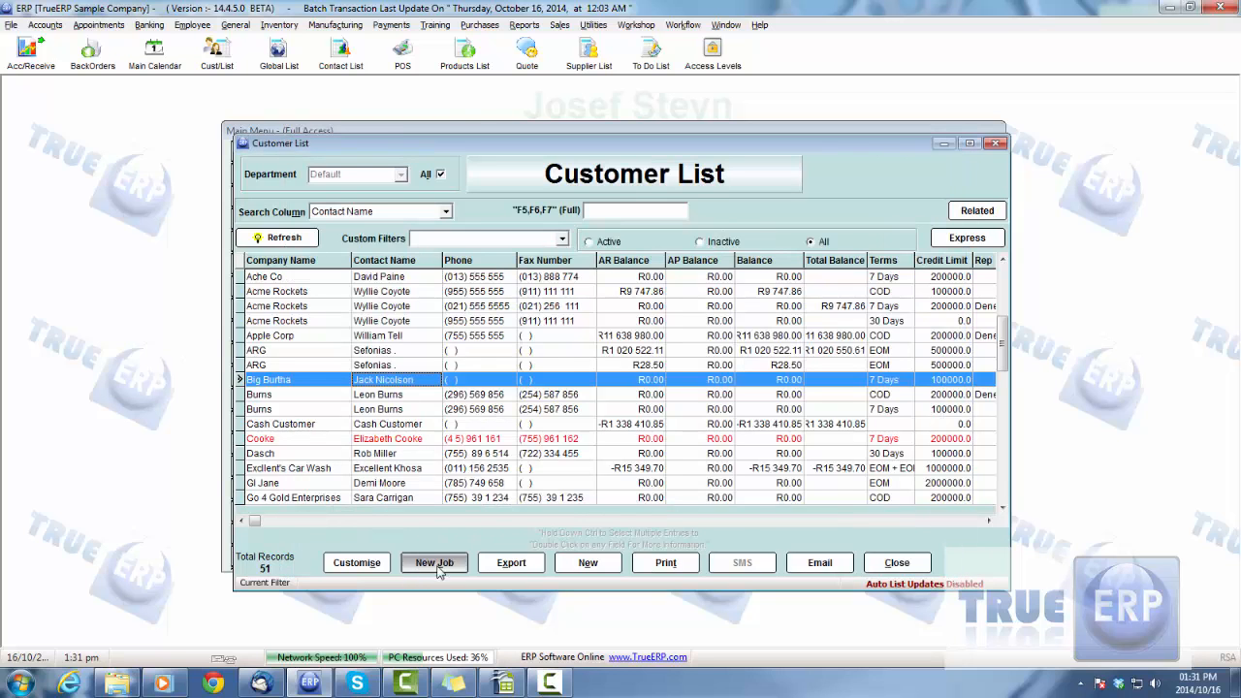
{"action": "left_click", "coordinate": [896, 571]}
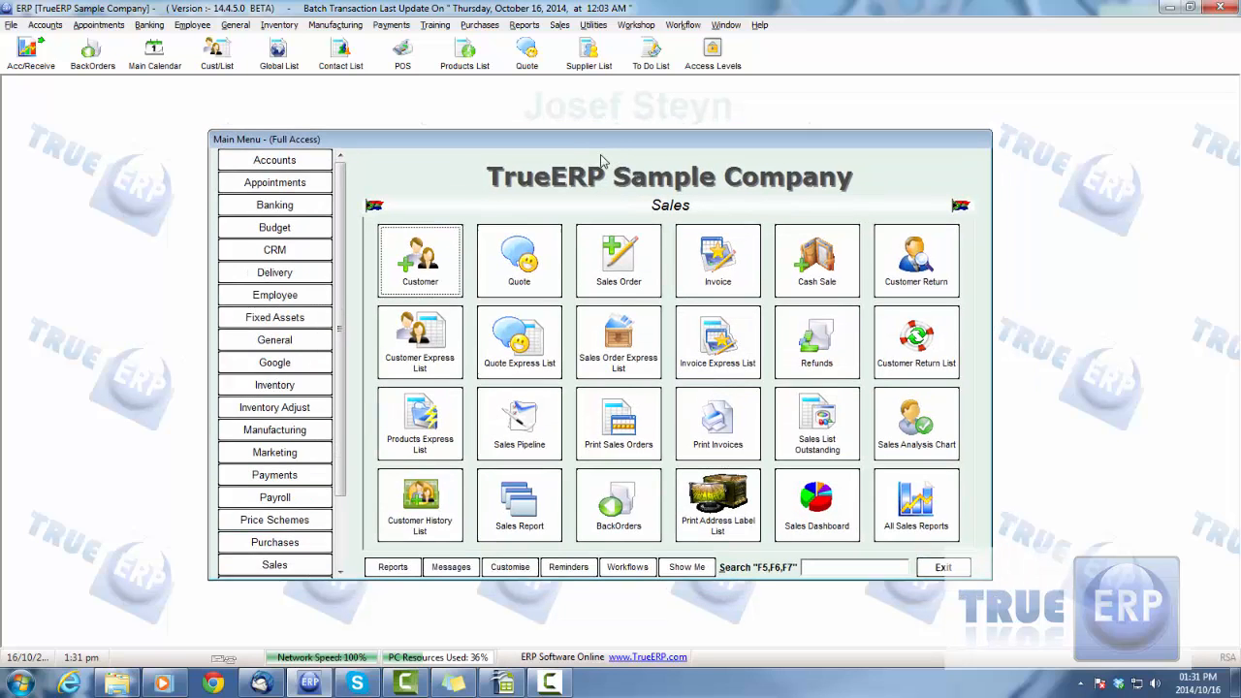
Start a new sales order and open the customer list from its customer name
{"action": "left_click", "coordinate": [599, 280]}
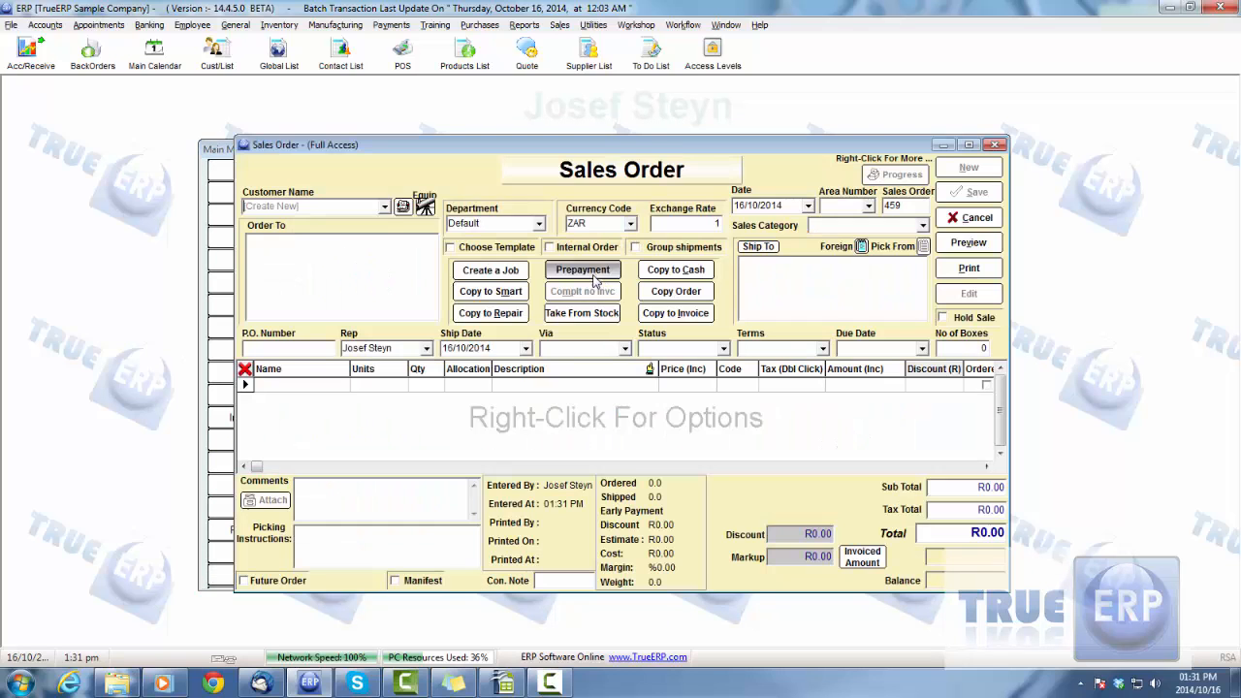
{"action": "left_click", "coordinate": [385, 208]}
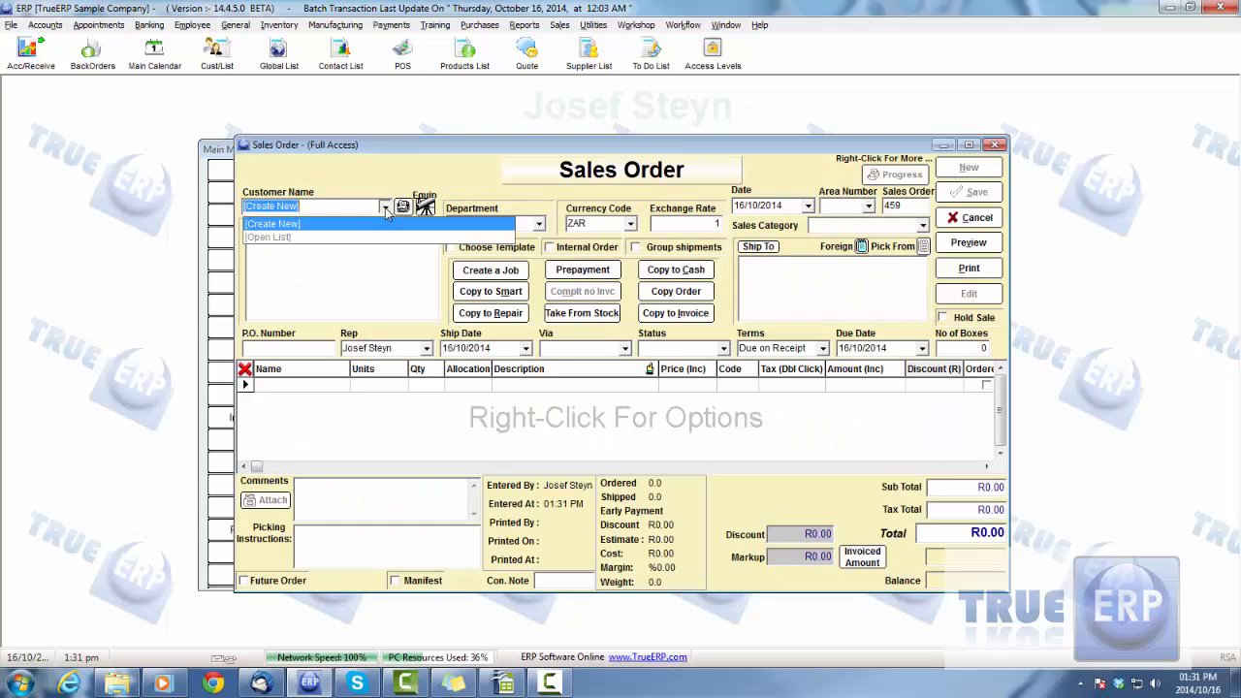
{"action": "left_click", "coordinate": [293, 243]}
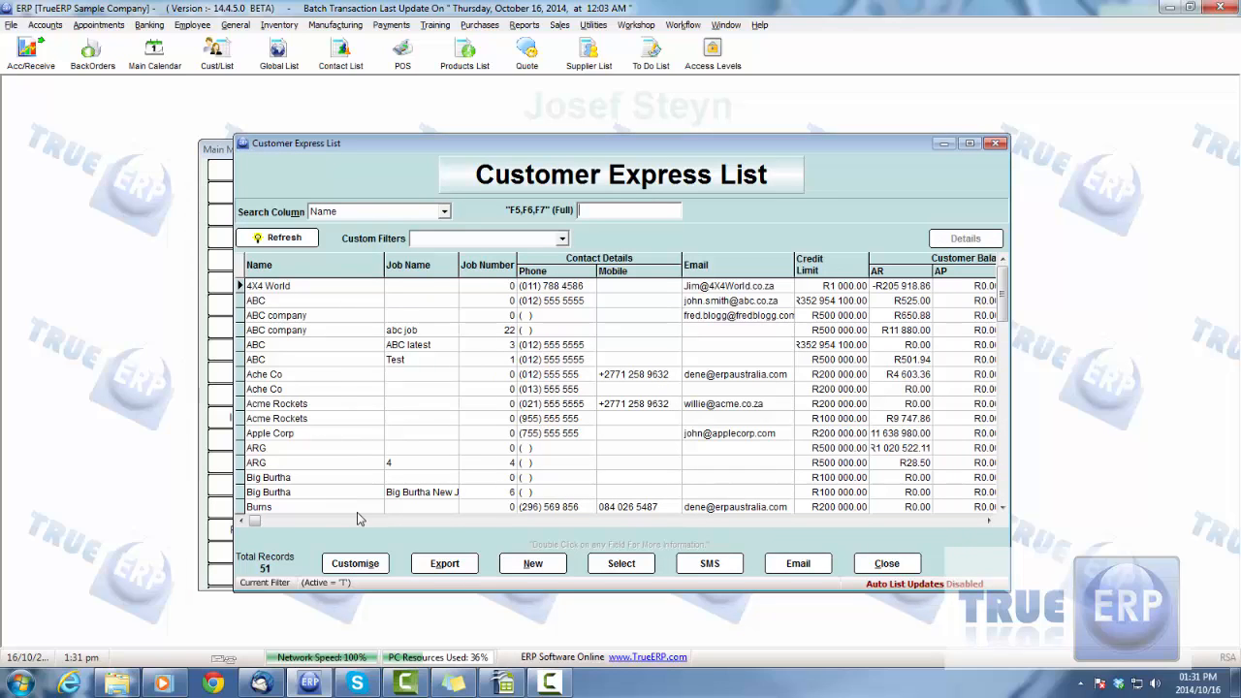
Compare Big Burtha's main record with its job record, and choose Big Burtha New Job for the sales order
{"action": "left_click", "coordinate": [283, 481]}
{"action": "left_click", "coordinate": [289, 493]}
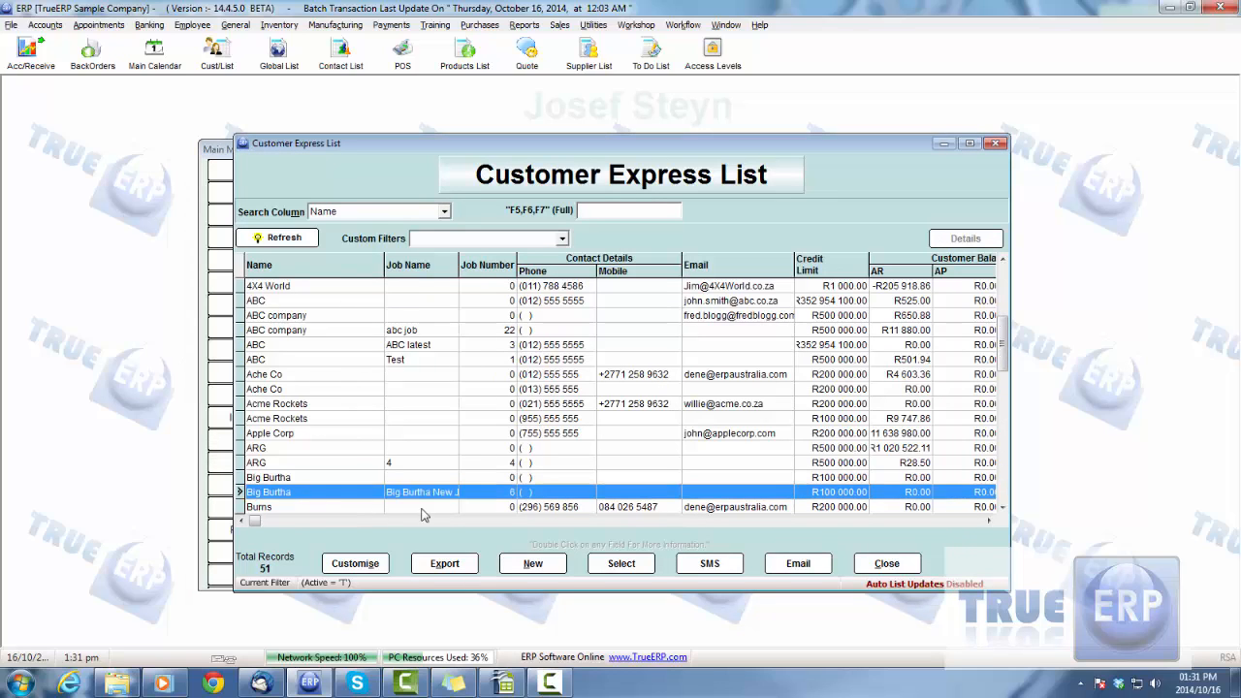
{"action": "left_click", "coordinate": [290, 478]}
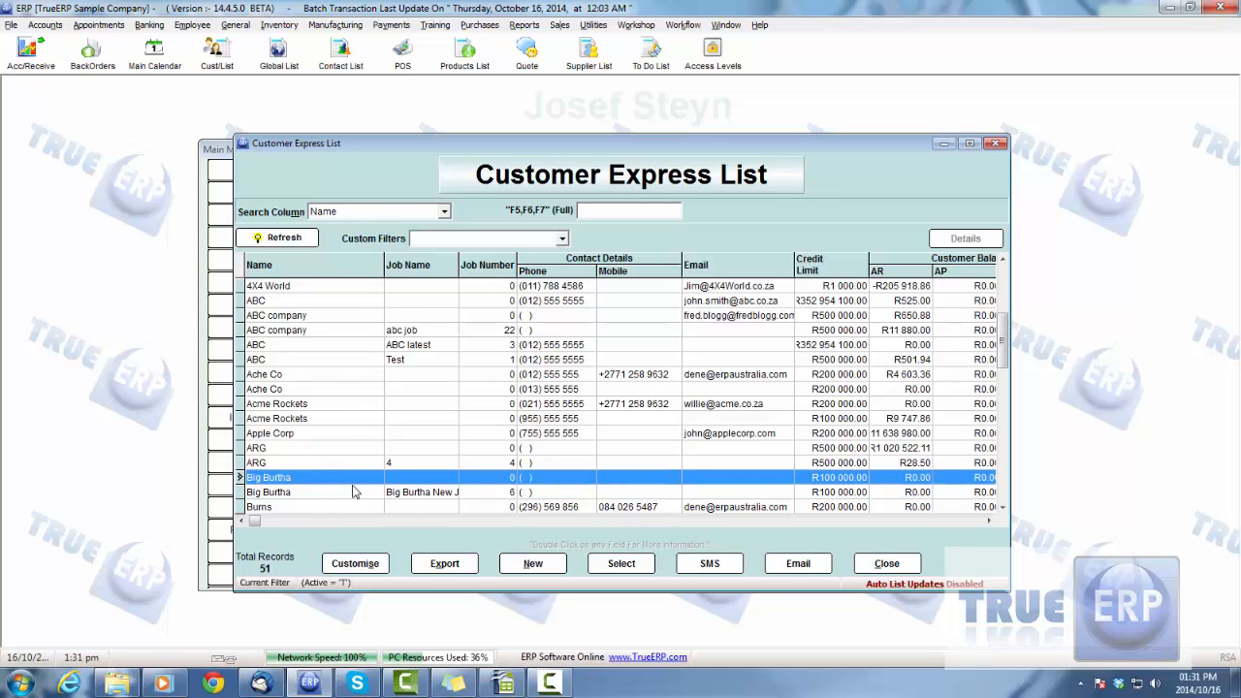
{"action": "left_click", "coordinate": [420, 493]}
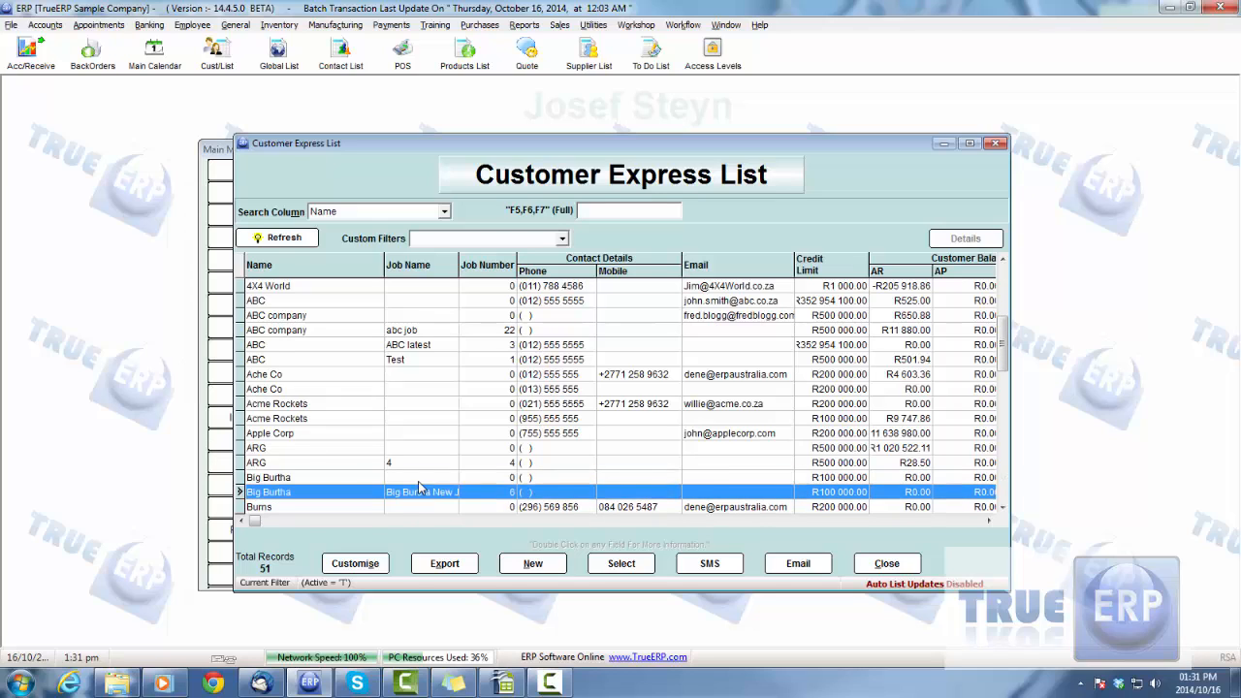
{"action": "left_click", "coordinate": [419, 482]}
{"action": "left_click", "coordinate": [420, 494]}
{"action": "double_click", "coordinate": [423, 499]}
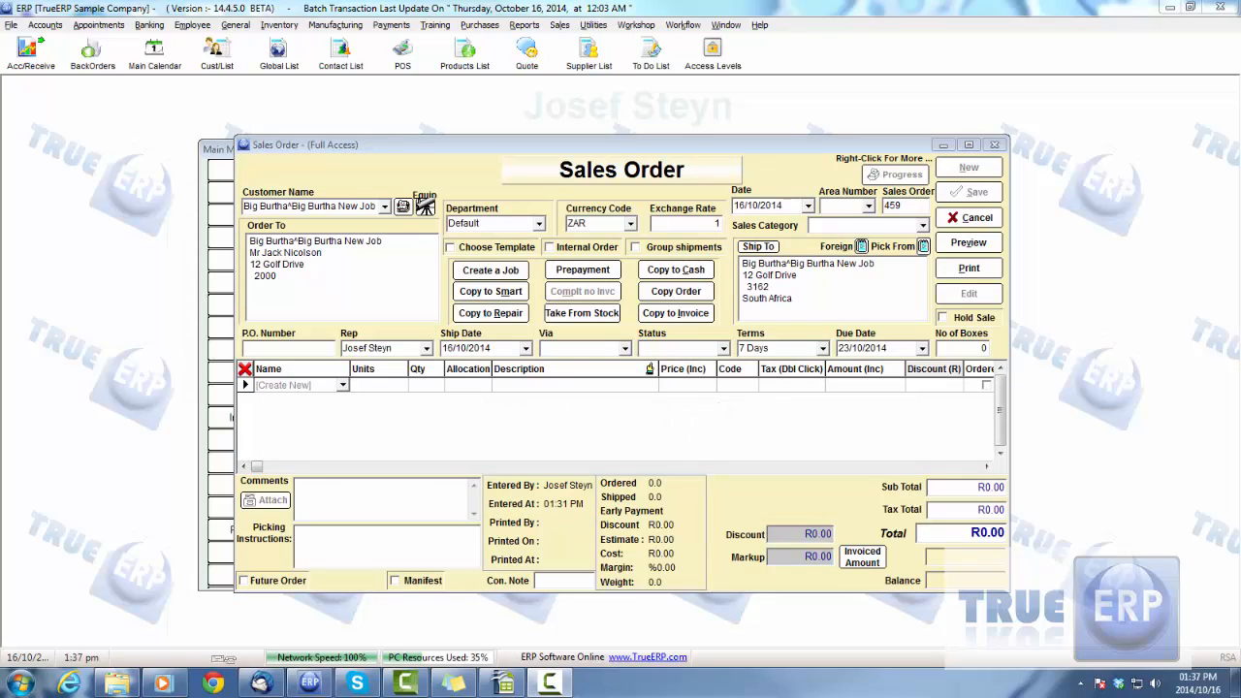
Add the product Beer from the Express Product List to the first line of the sales order
{"action": "left_click", "coordinate": [341, 385]}
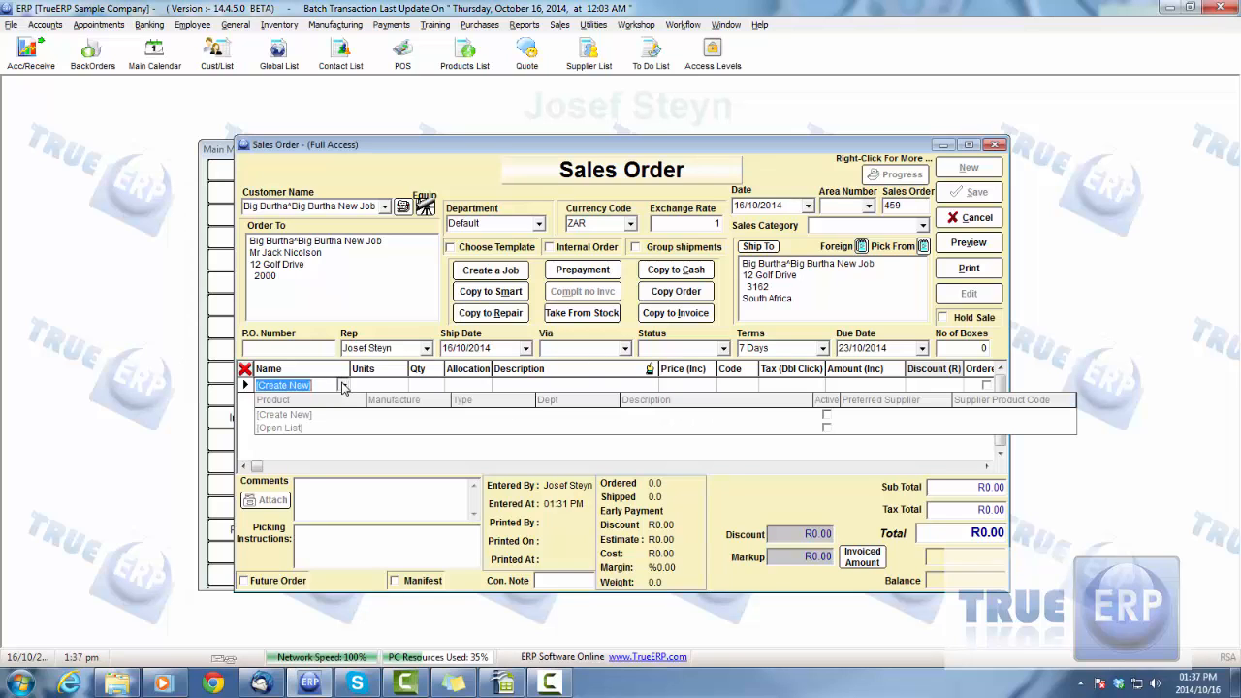
{"action": "left_click", "coordinate": [301, 431]}
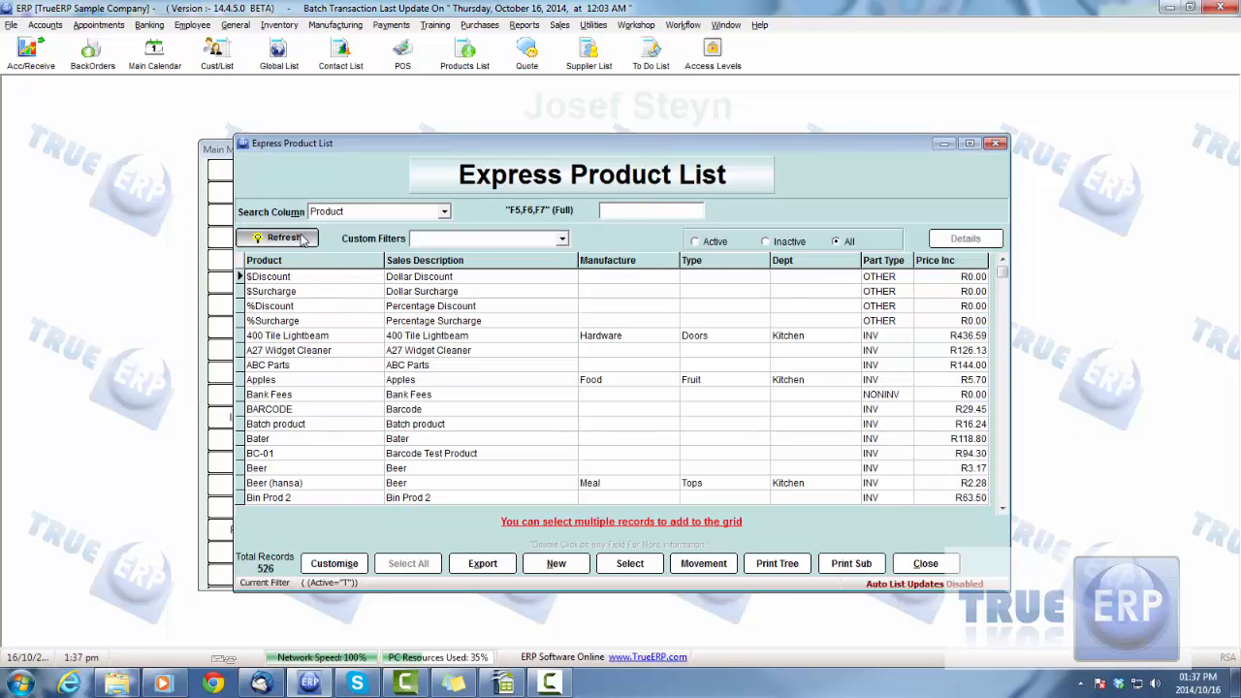
{"action": "left_click", "coordinate": [302, 471]}
{"action": "scroll", "coordinate": [301, 472], "scroll_direction": "down", "scroll_amount": 4}
{"action": "double_click", "coordinate": [300, 415]}
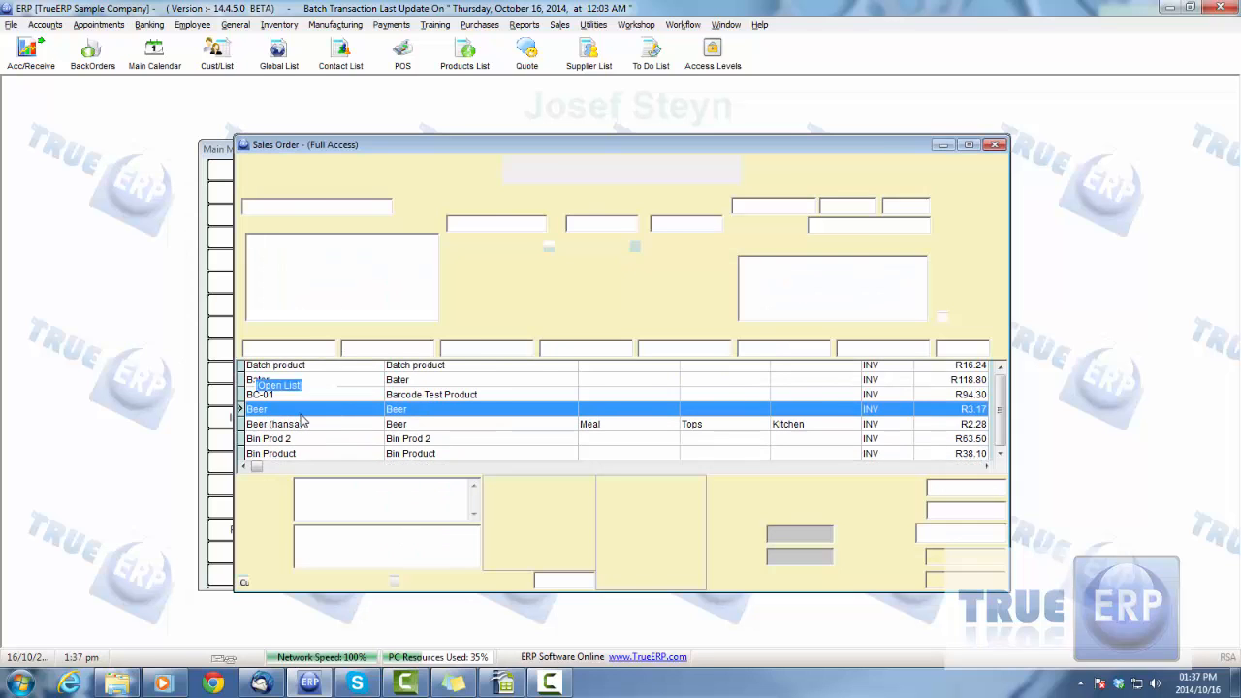
Set the quantity of the Beer line to 5
{"action": "left_click", "coordinate": [425, 387]}
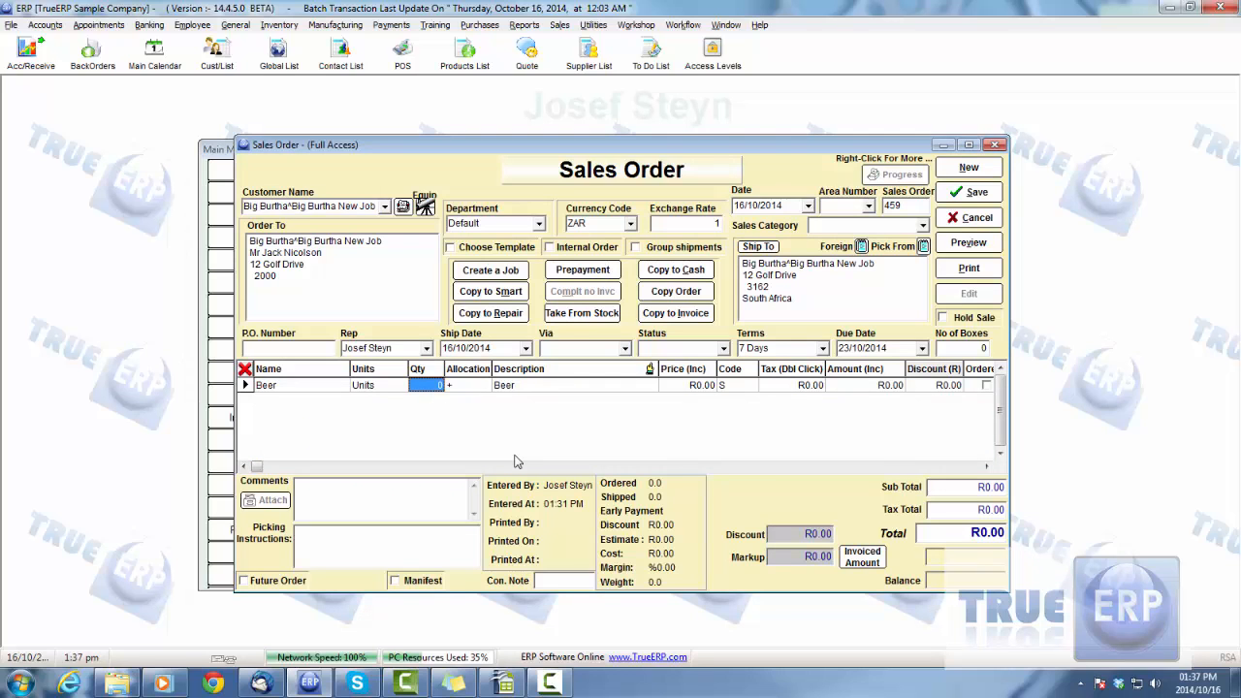
{"action": "type", "text": "5"}
{"action": "key", "text": "Tab"}
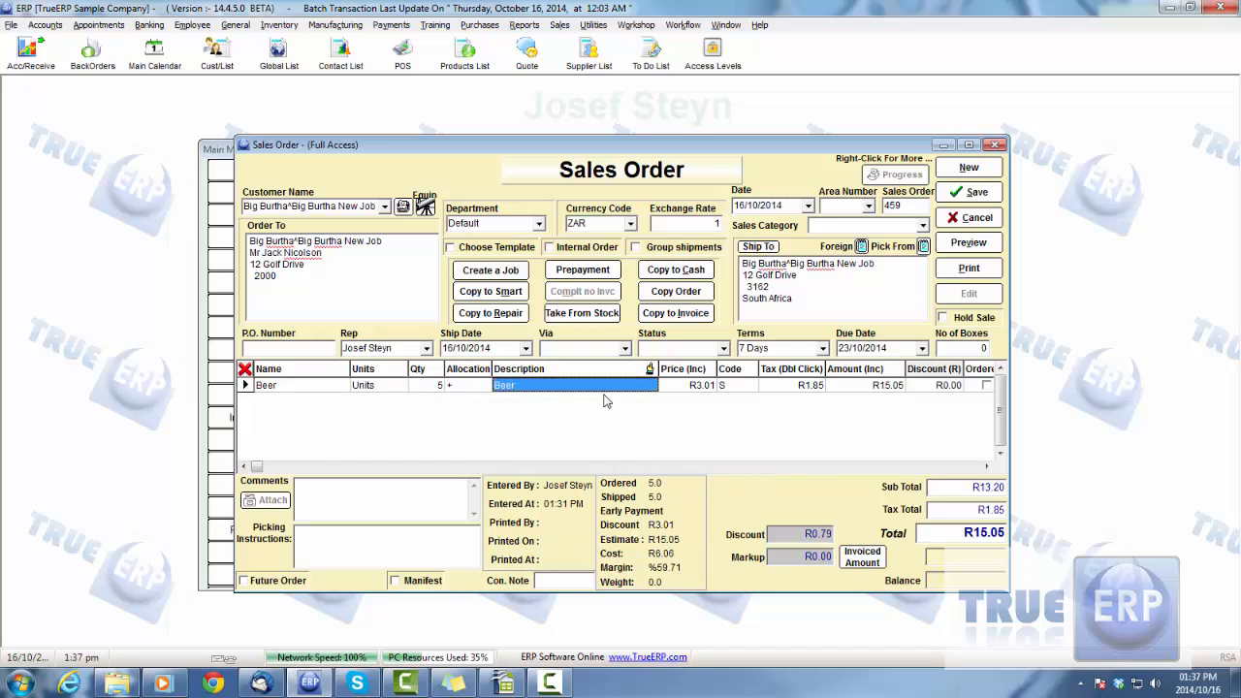
Set the quantity of the Beer line to 55 and save the sales order
{"action": "left_click", "coordinate": [432, 387]}
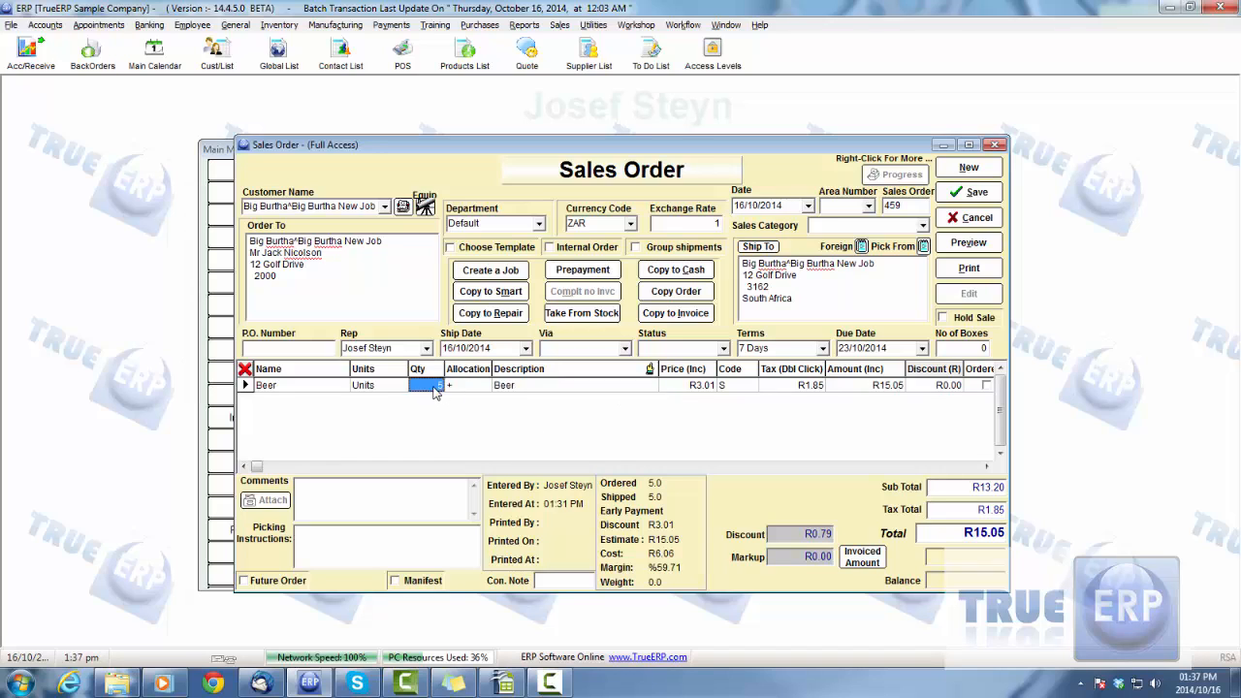
{"action": "left_click", "coordinate": [433, 387]}
{"action": "type", "text": "55"}
{"action": "left_click", "coordinate": [548, 393]}
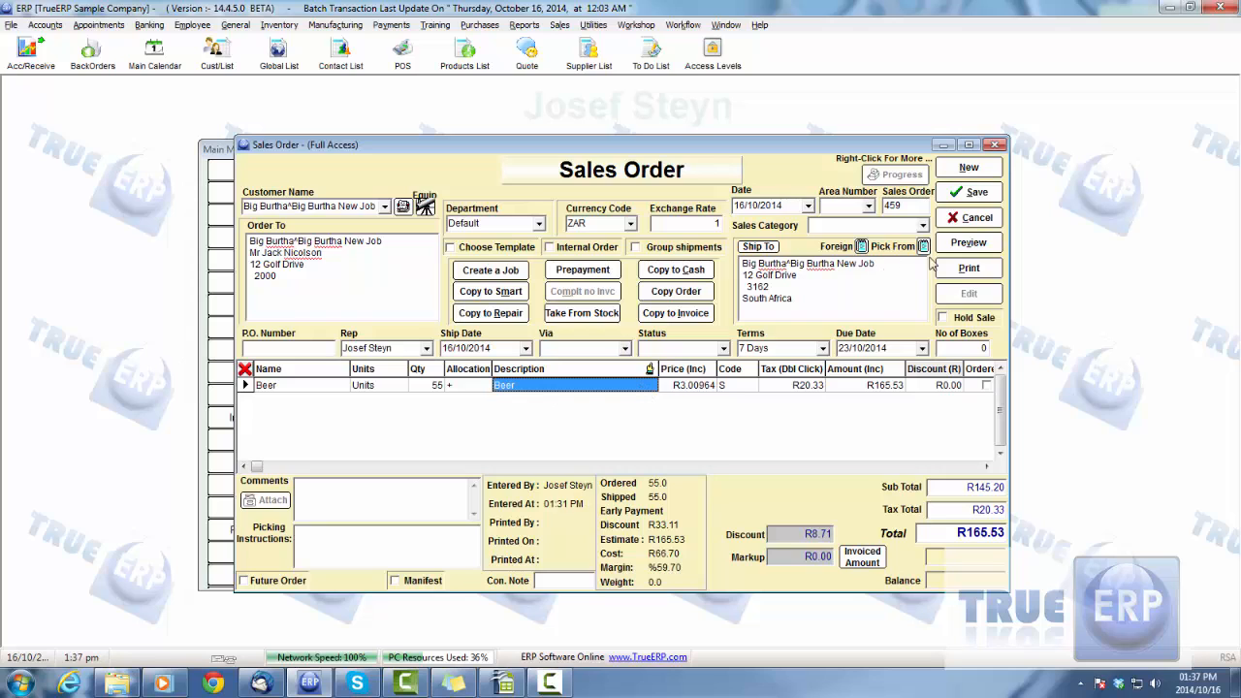
{"action": "left_click", "coordinate": [960, 193]}
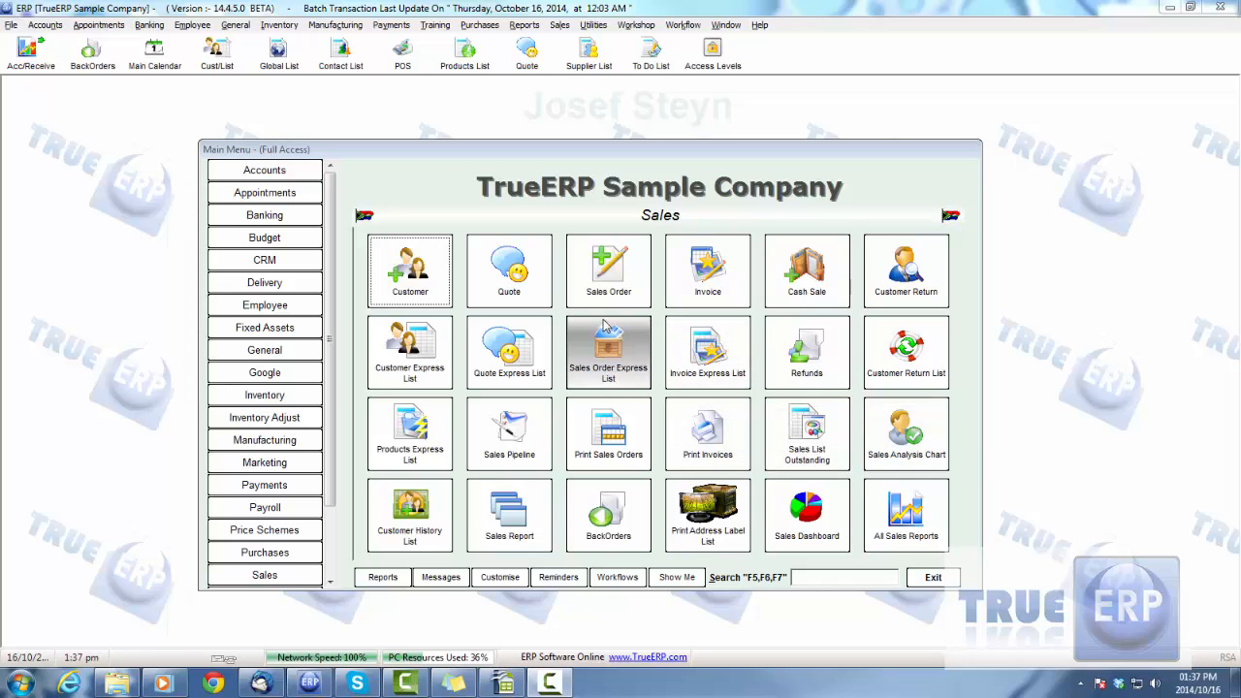
Find the Big Burtha New Job order in the Sales Order Express List and open it
{"action": "left_click", "coordinate": [611, 351]}
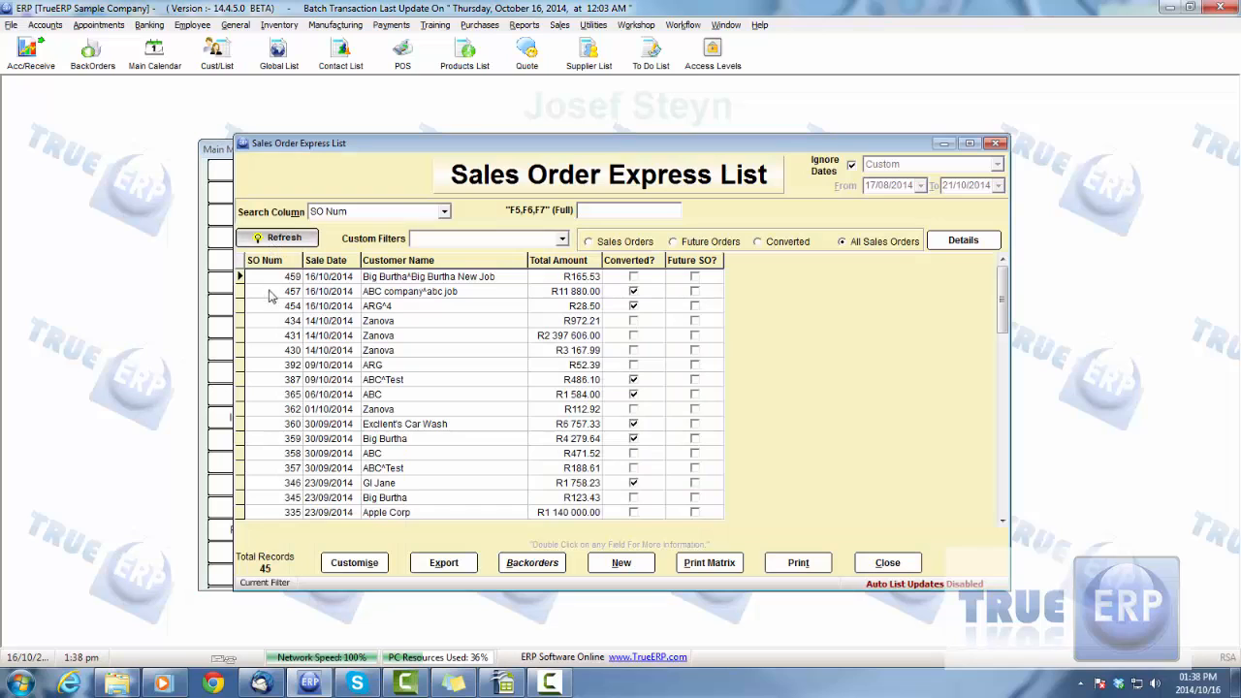
{"action": "left_click", "coordinate": [417, 282]}
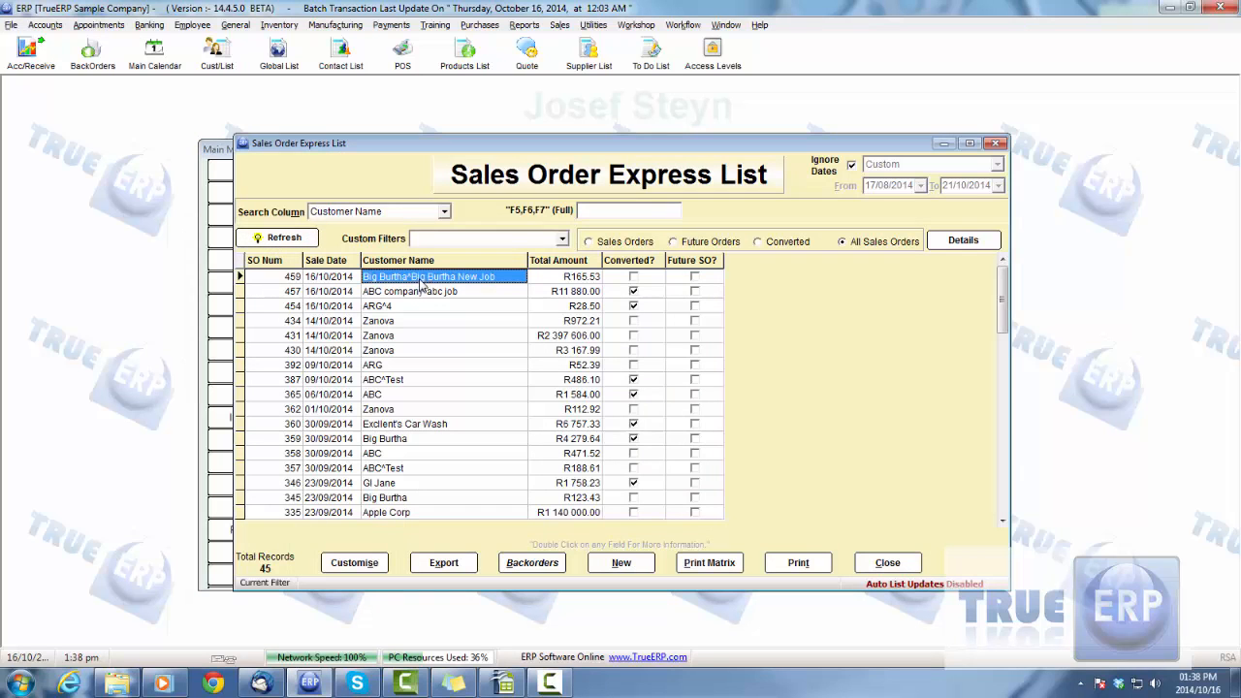
{"action": "double_click", "coordinate": [422, 281]}
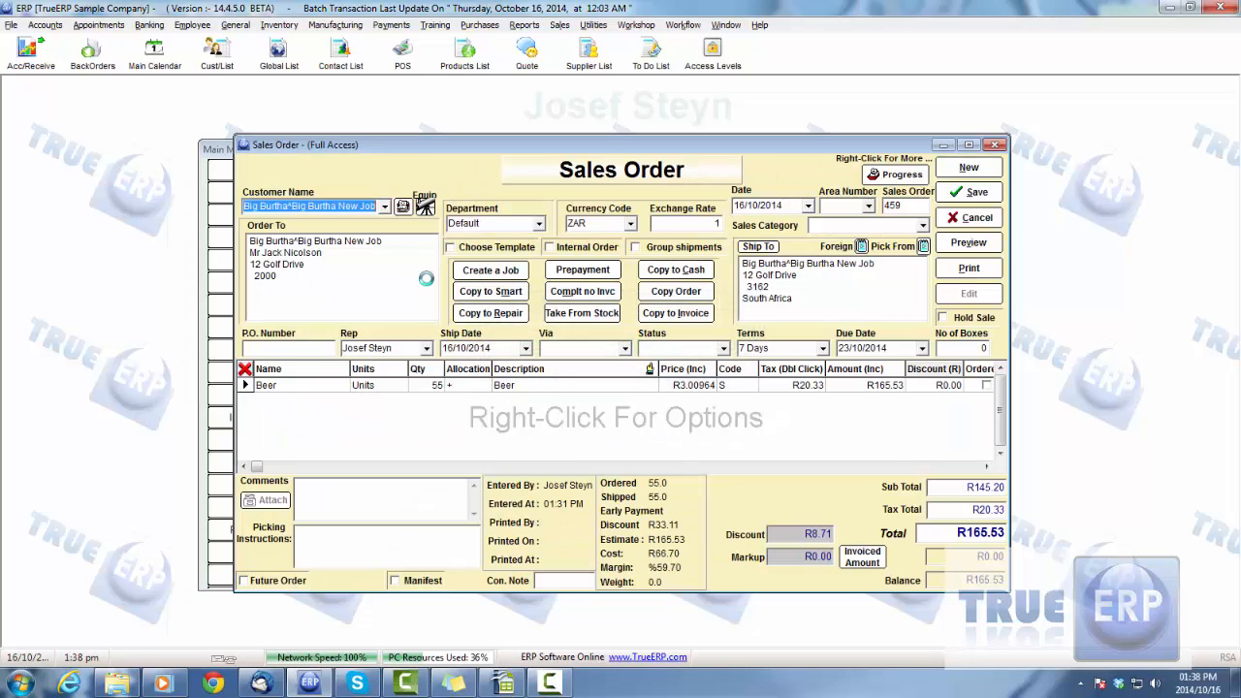
Convert the Big Burtha New Job sales order to a smart order and confirm the conversion
{"action": "left_click_drag", "start_coordinate": [574, 148], "coordinate": [569, 147]}
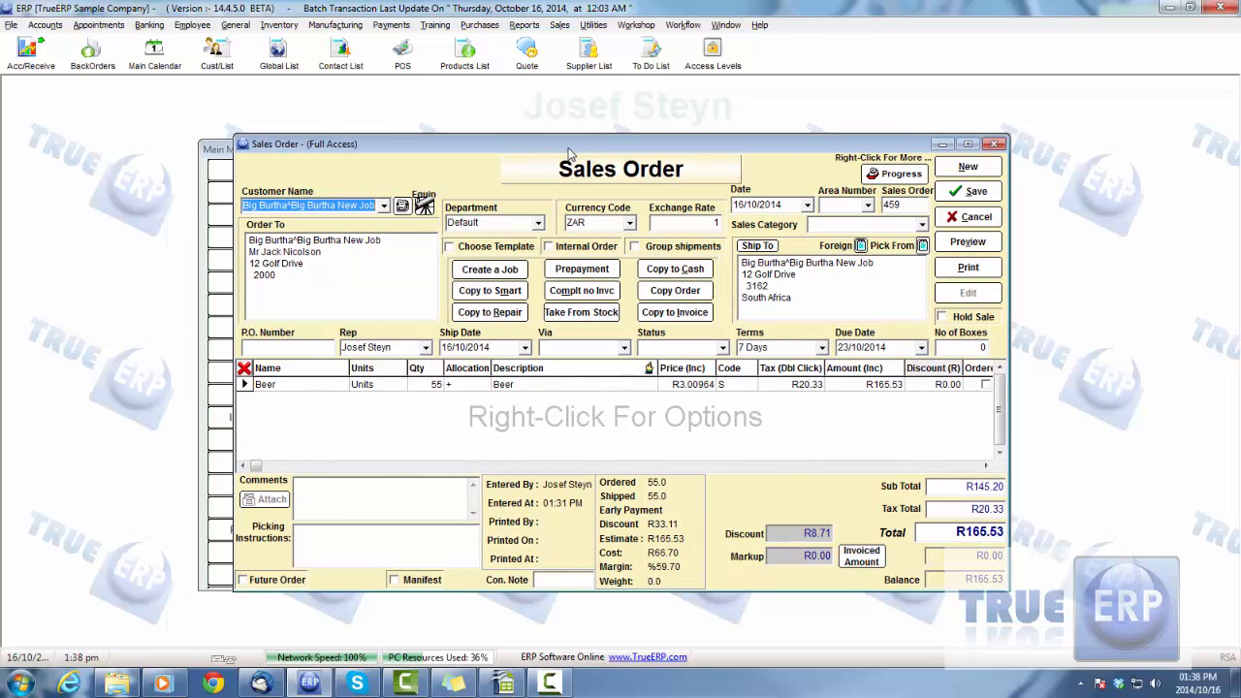
{"action": "left_click", "coordinate": [482, 296]}
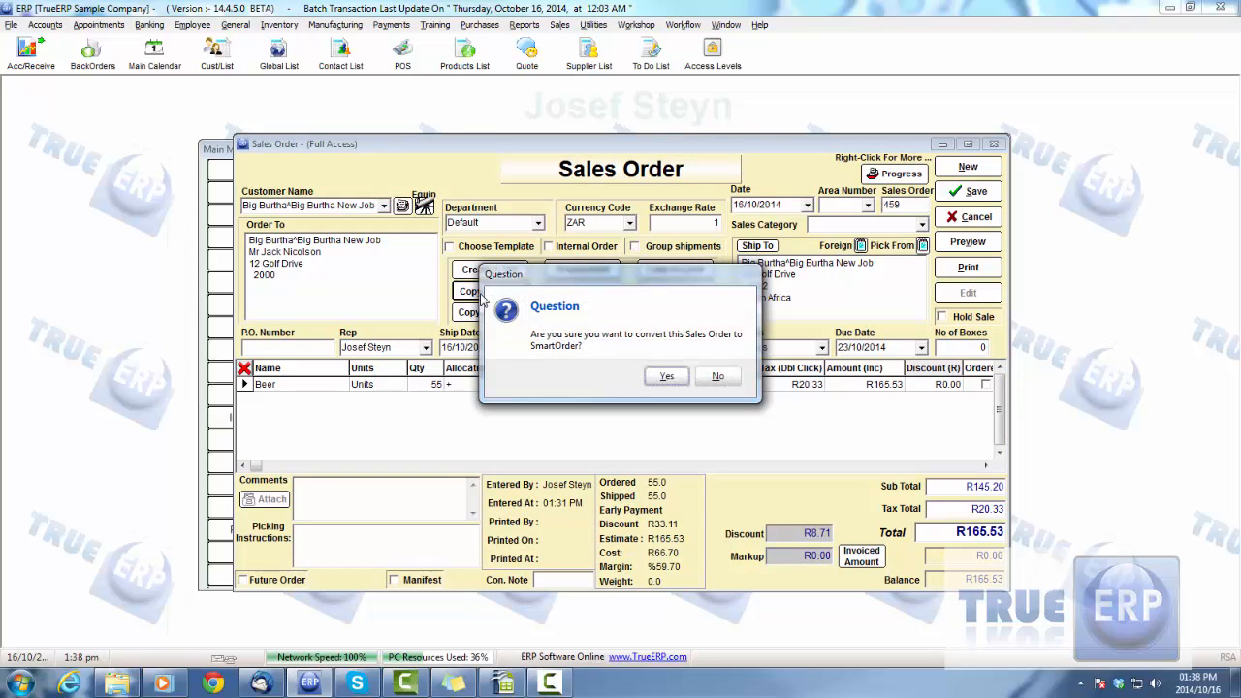
{"action": "left_click", "coordinate": [665, 379]}
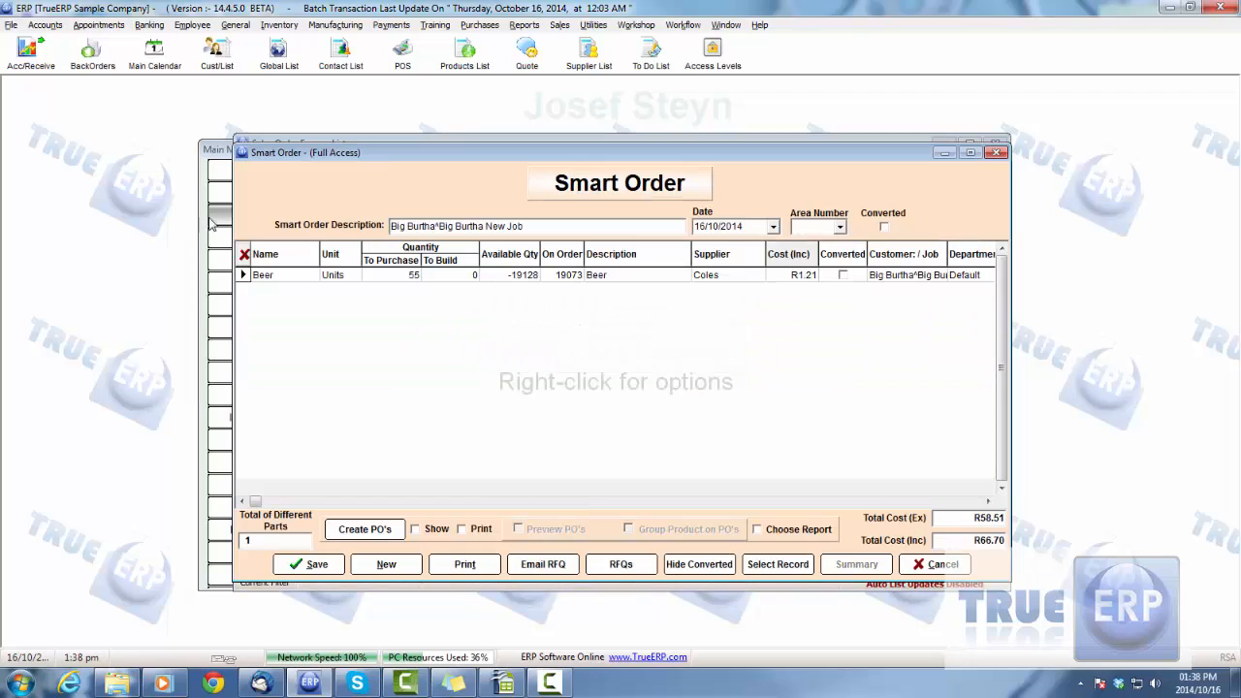
Review the supplier and the customer/job assigned to the Beer line of the smart order
{"action": "left_click", "coordinate": [279, 276]}
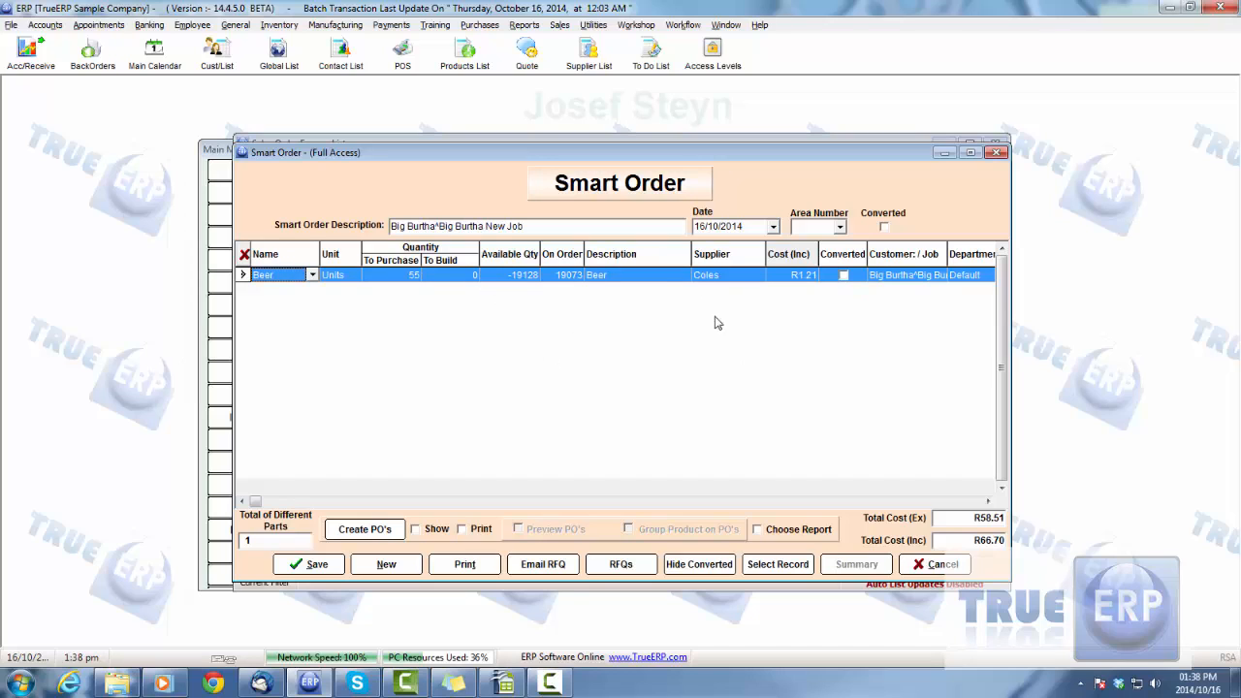
{"action": "left_click", "coordinate": [718, 276]}
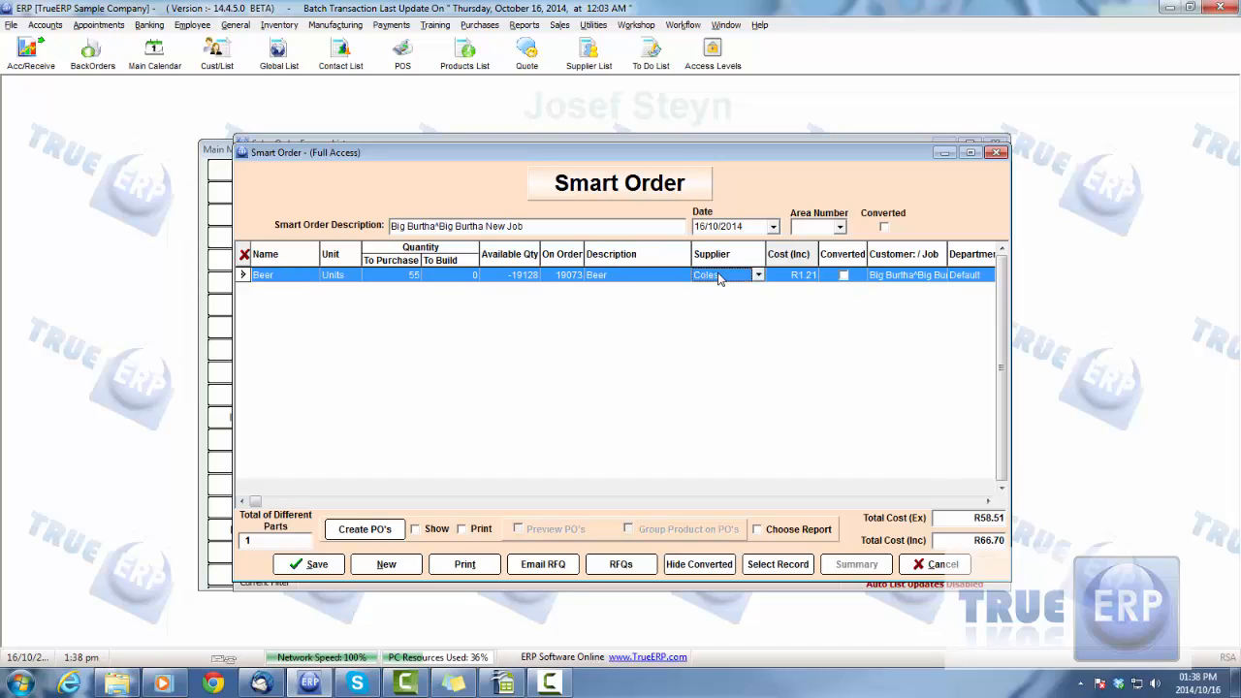
{"action": "left_click", "coordinate": [988, 502]}
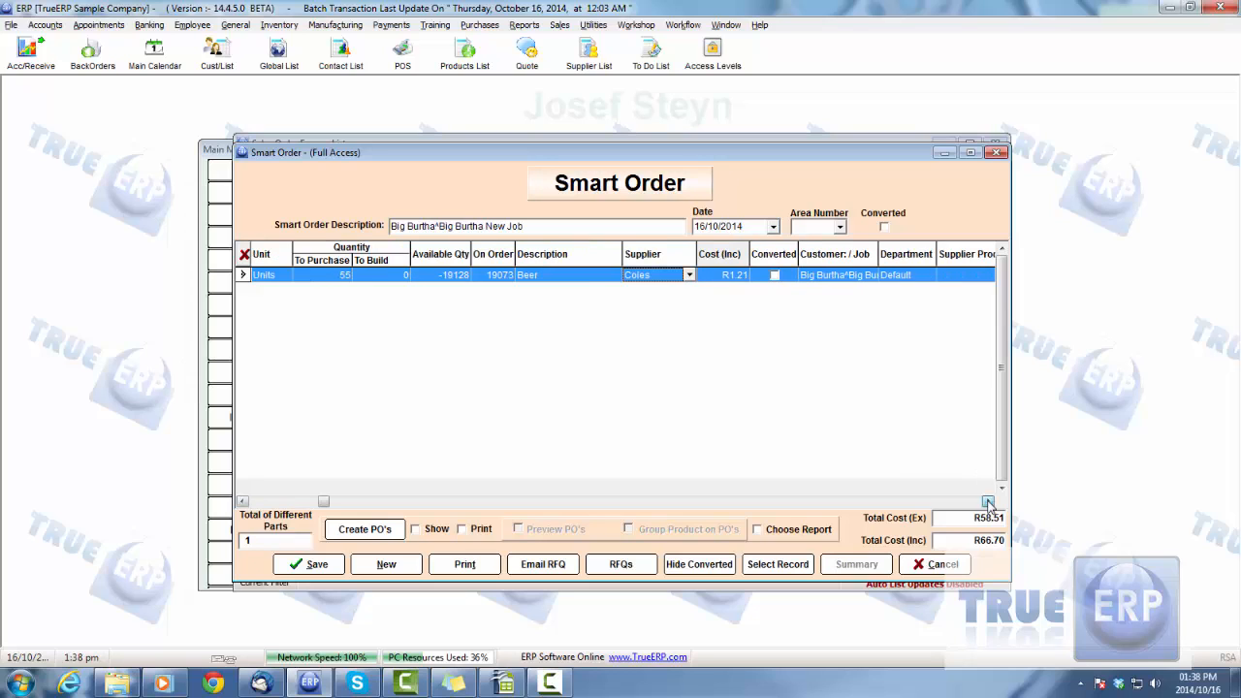
{"action": "left_click", "coordinate": [988, 503]}
{"action": "left_click", "coordinate": [988, 502]}
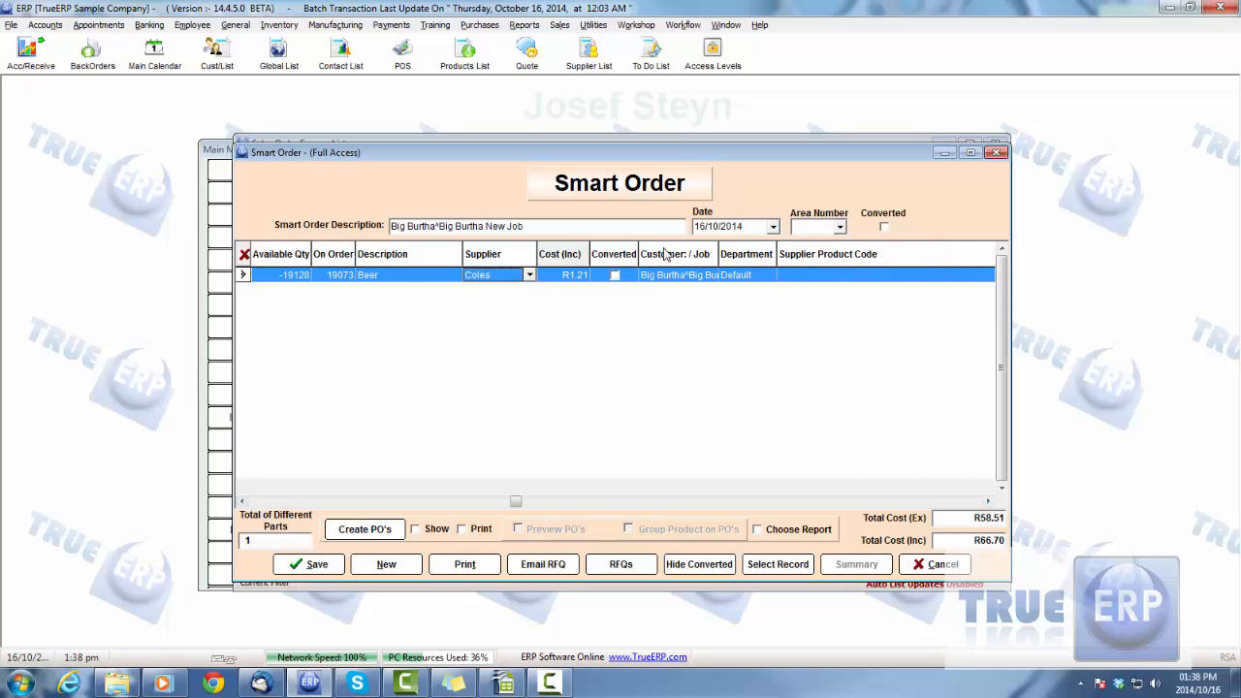
{"action": "left_click", "coordinate": [641, 276]}
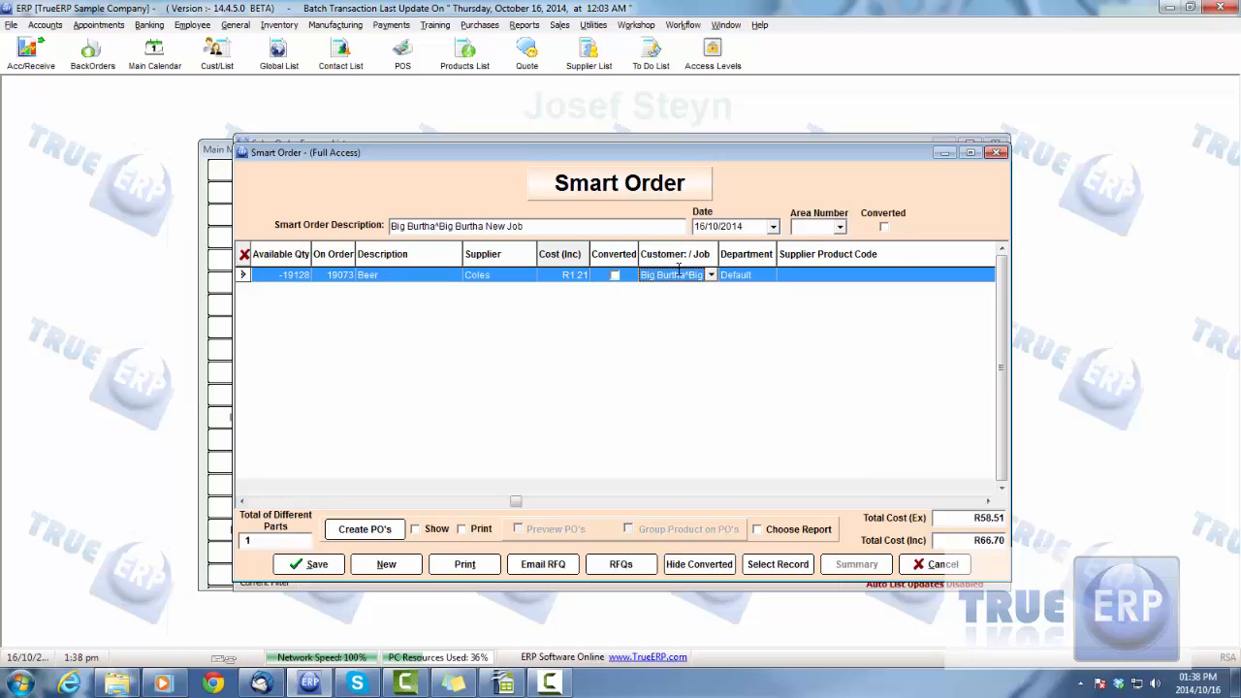
{"action": "left_click_drag", "start_coordinate": [518, 502], "coordinate": [254, 504]}
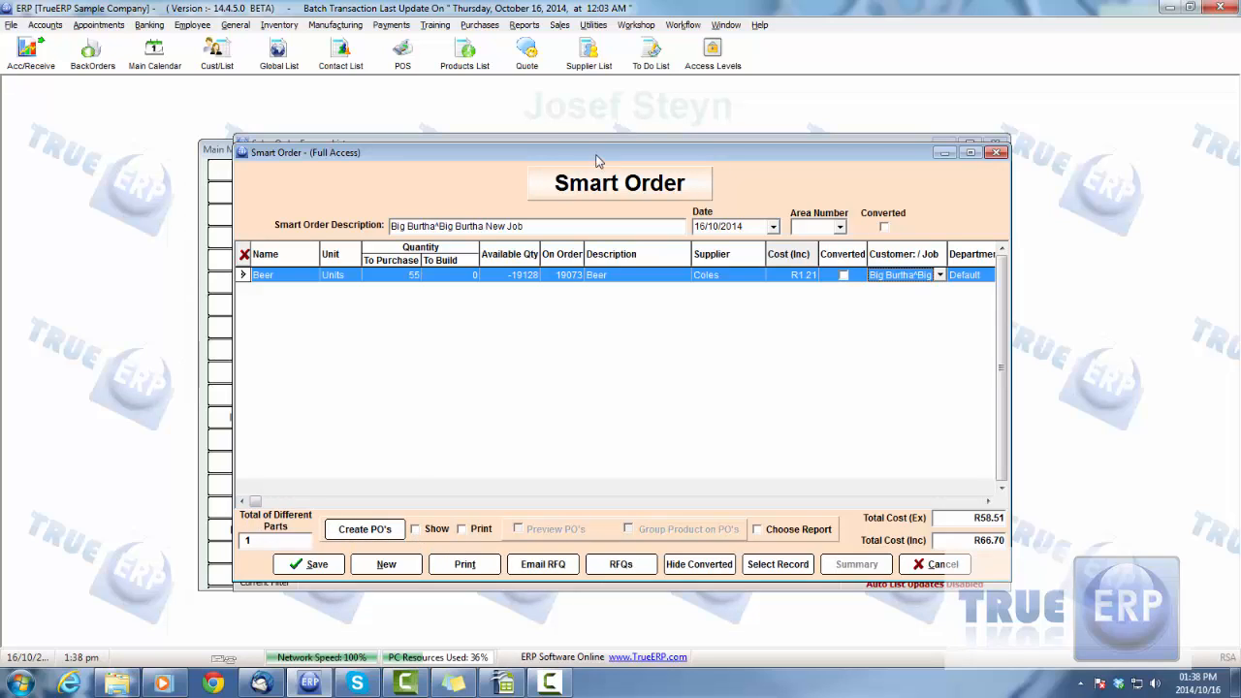
Create the purchase order from the smart order with the option to show it enabled
{"action": "left_click_drag", "start_coordinate": [598, 158], "coordinate": [588, 155]}
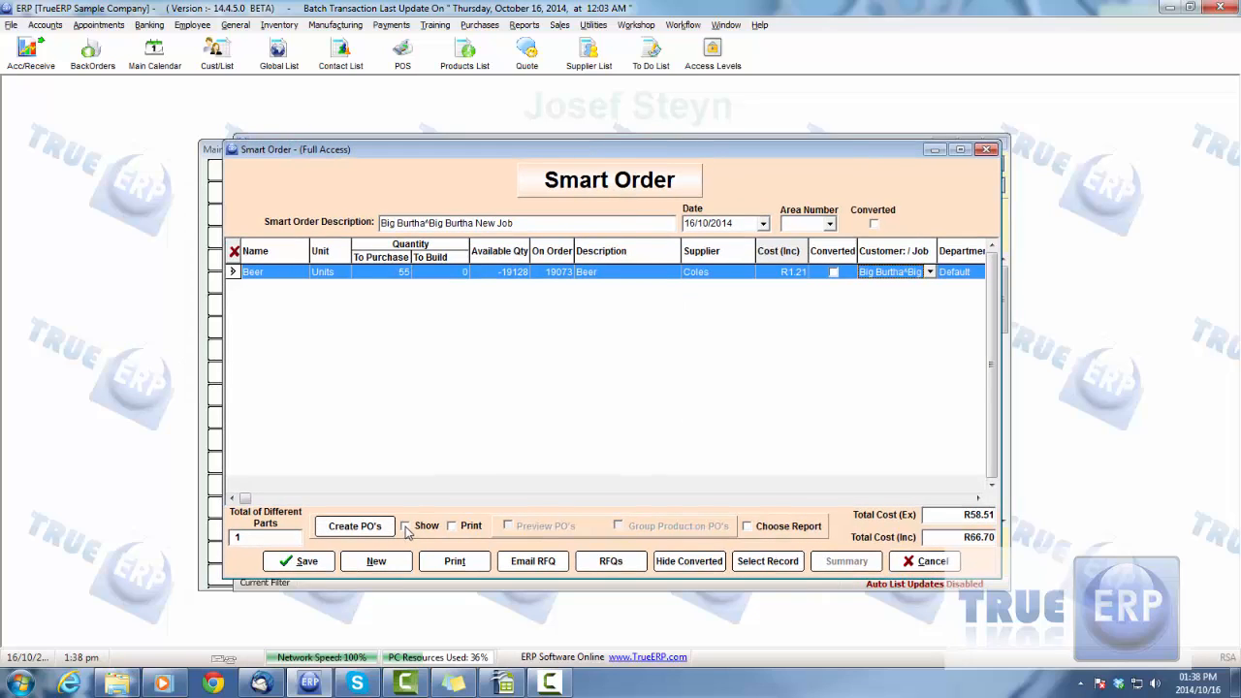
{"action": "left_click", "coordinate": [405, 528]}
{"action": "left_click", "coordinate": [355, 527]}
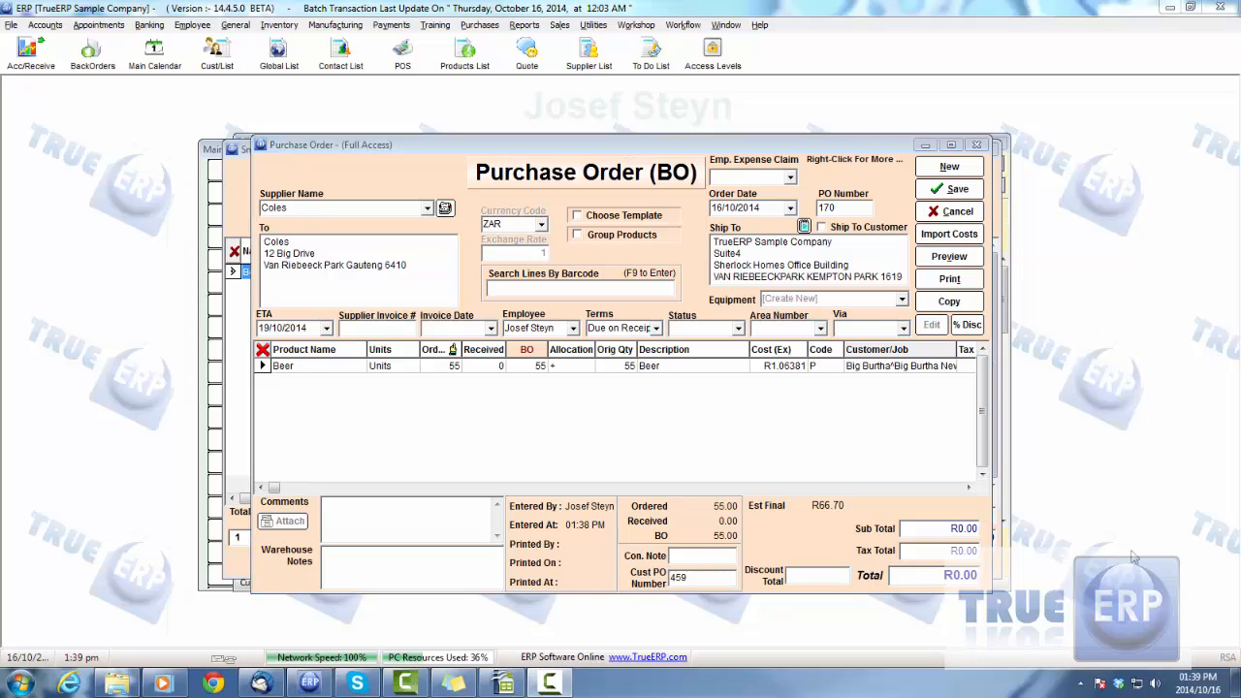
Set the received quantity of the Beer line on the purchase order to 55
{"action": "left_click", "coordinate": [480, 370]}
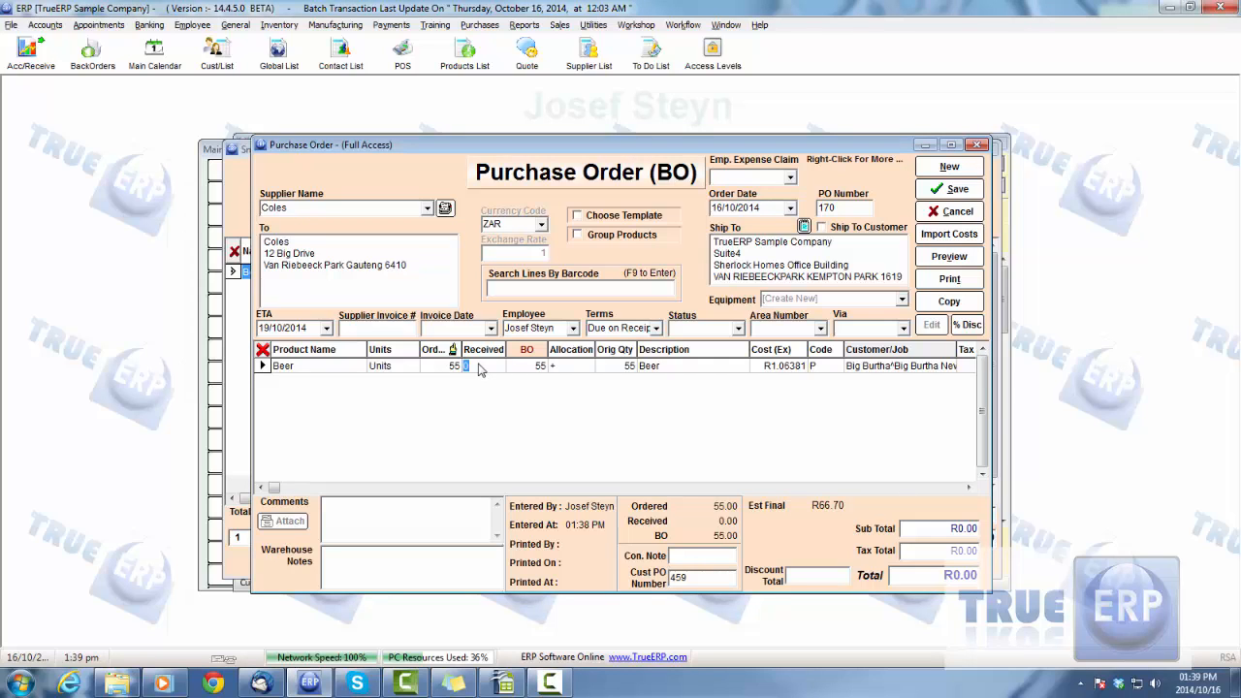
{"action": "type", "text": "55"}
{"action": "left_click", "coordinate": [452, 366]}
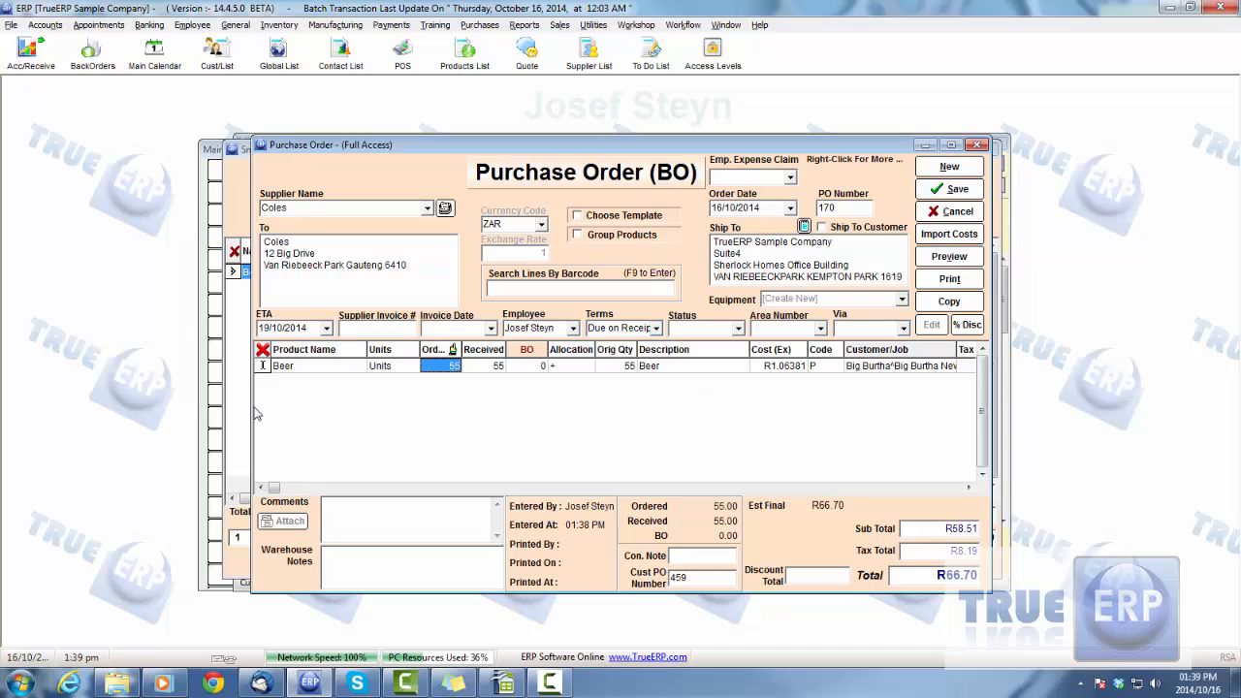
Check which customer/job the Beer line of the purchase order is assigned to
{"action": "left_click", "coordinate": [969, 488]}
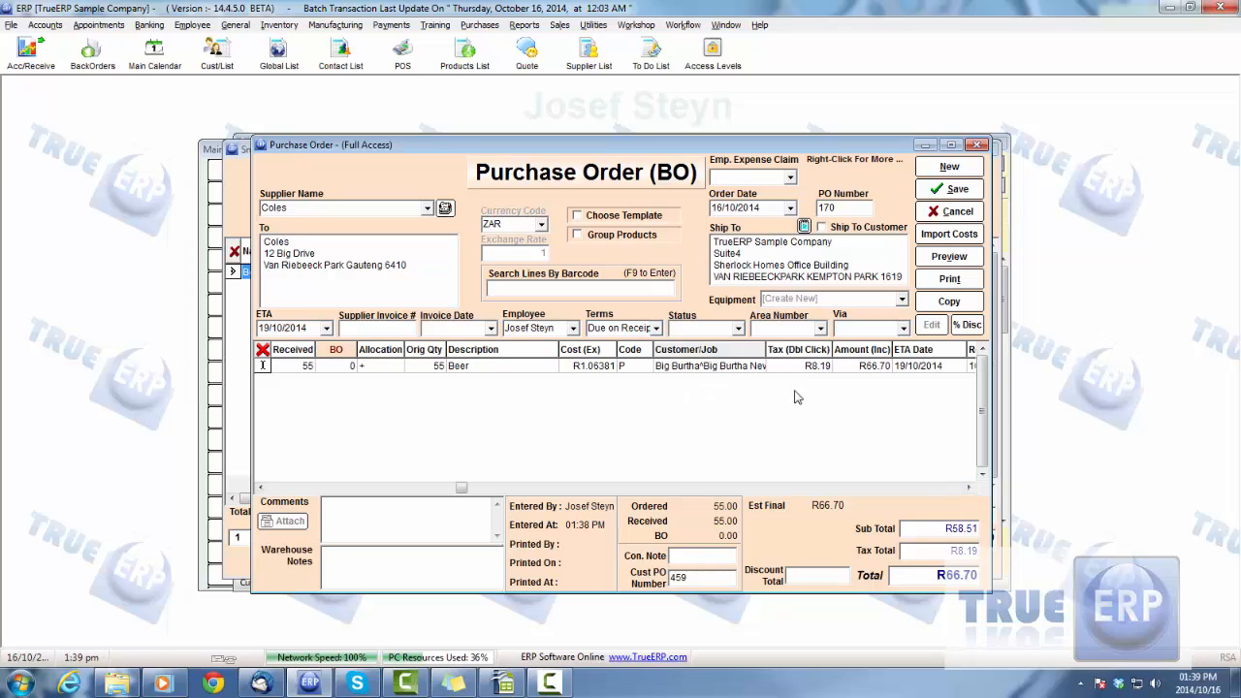
{"action": "left_click", "coordinate": [745, 367]}
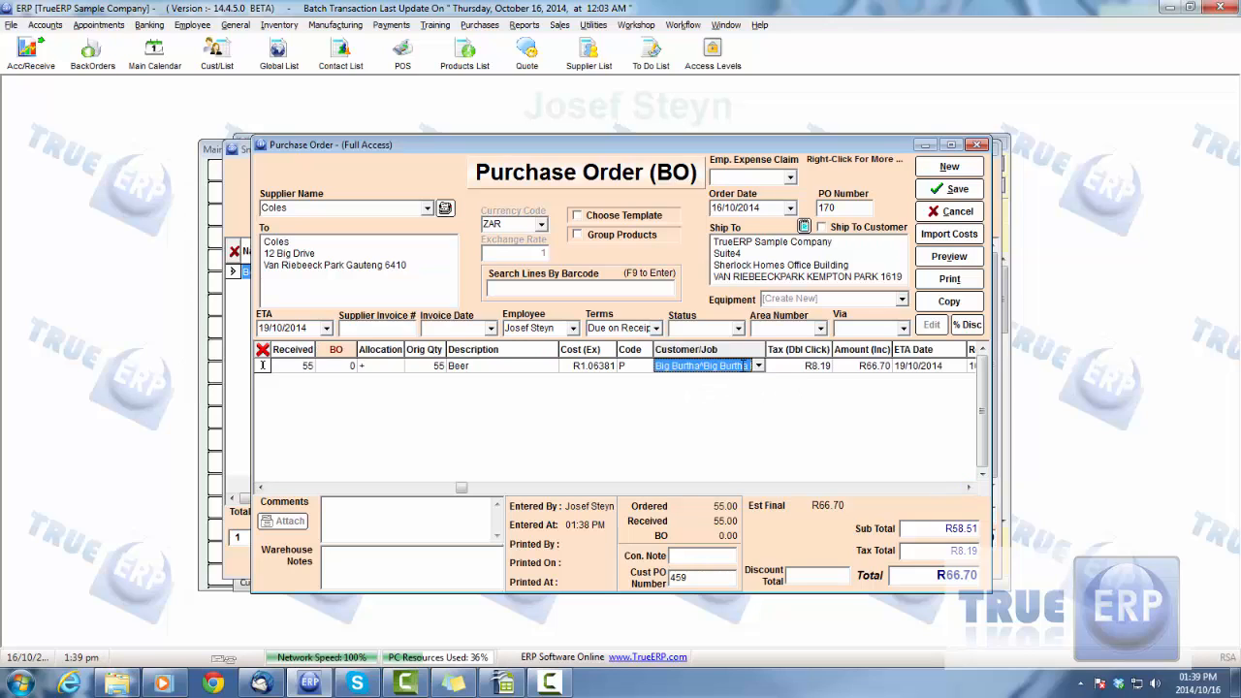
{"action": "left_click", "coordinate": [760, 366]}
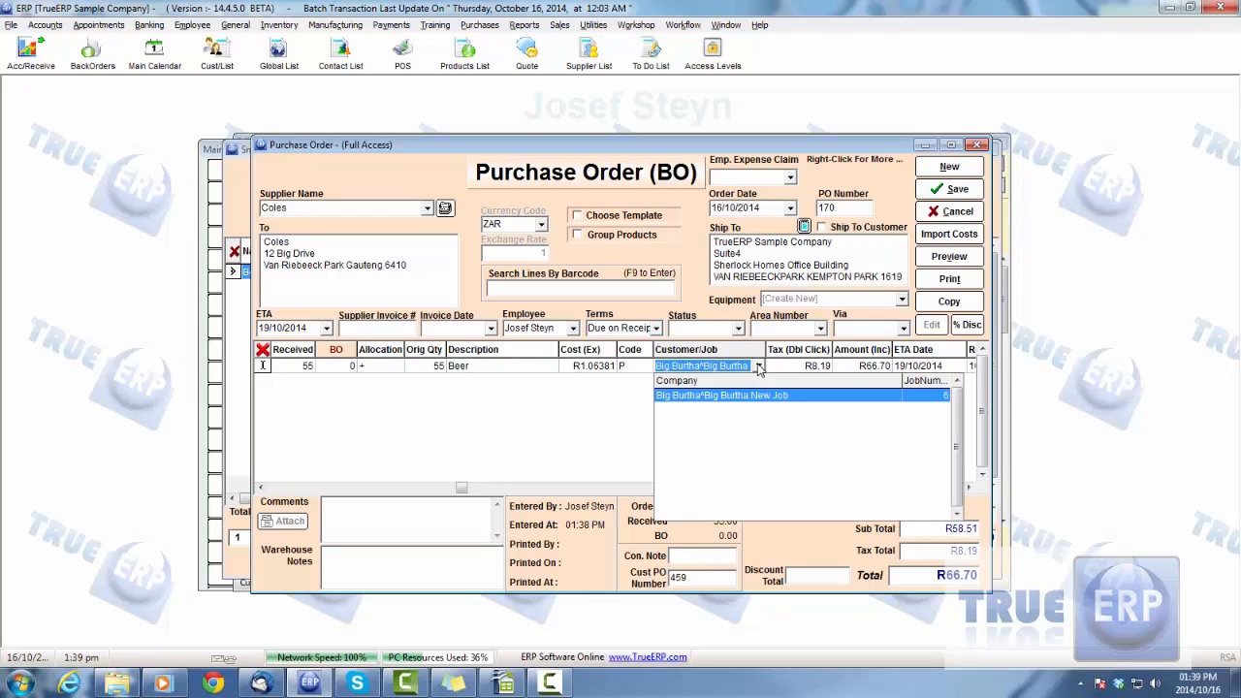
{"action": "left_click", "coordinate": [759, 366]}
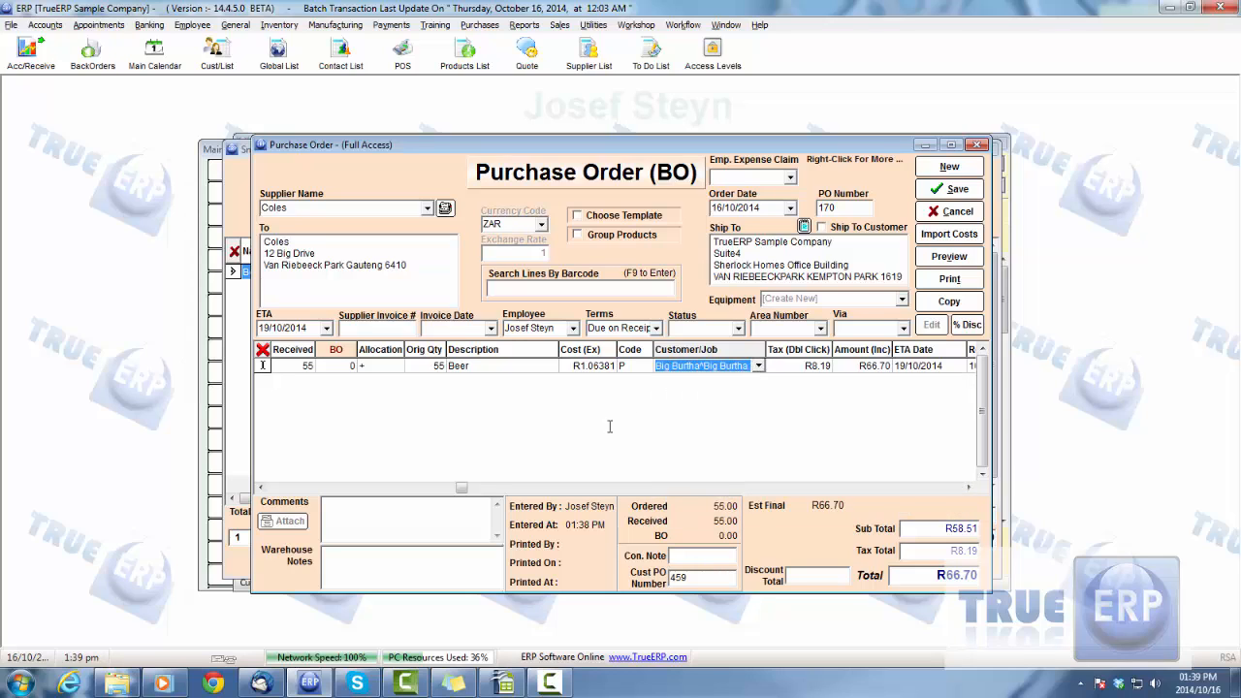
{"action": "left_click", "coordinate": [260, 490]}
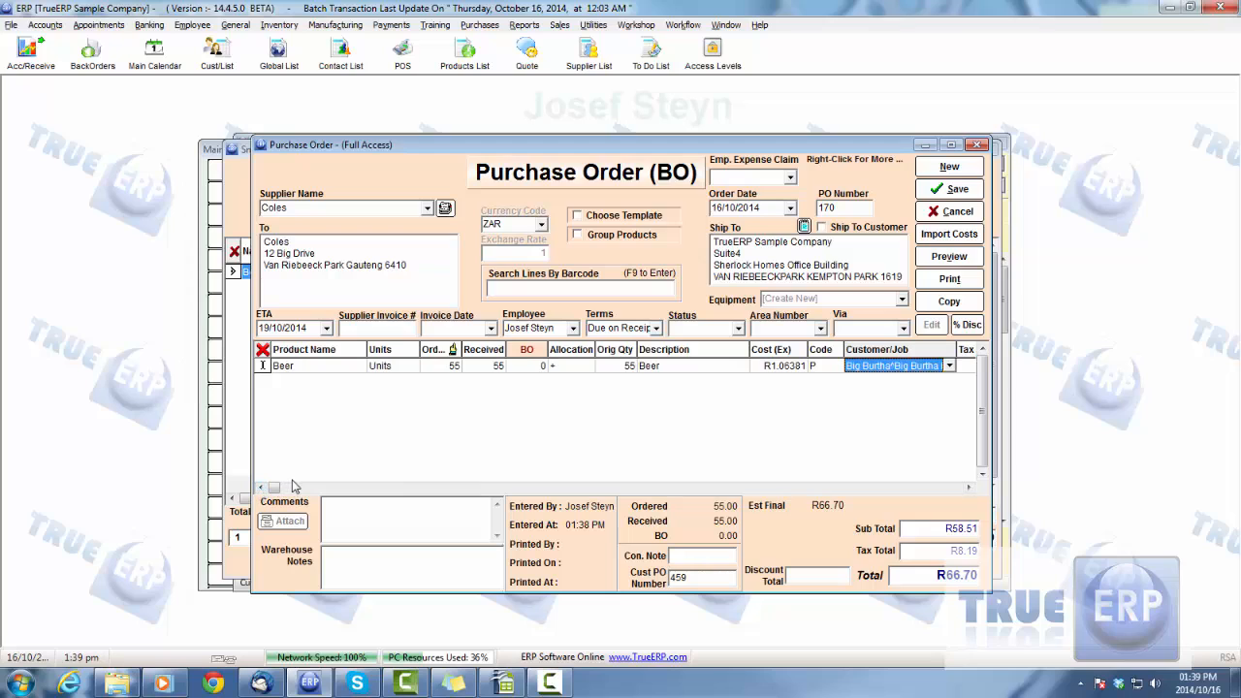
Enter supplier invoice number 25 and invoice date 16/10/2014 on the purchase order, and save it
{"action": "left_click", "coordinate": [377, 328]}
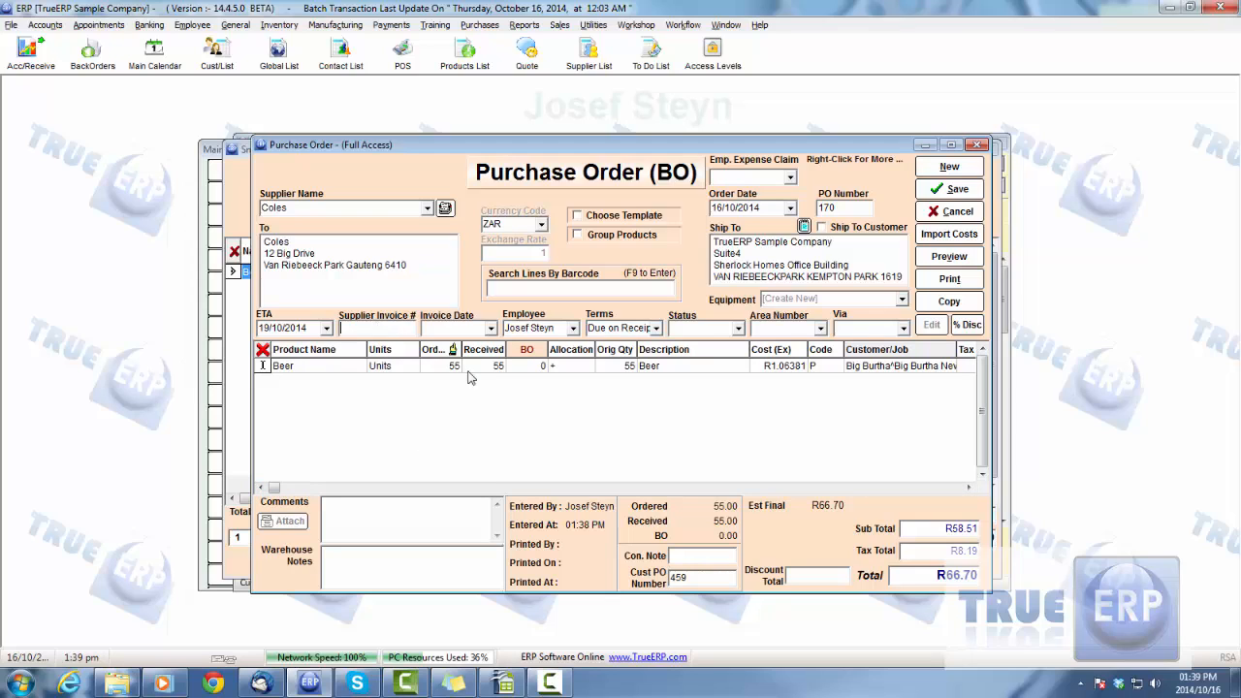
{"action": "type", "text": "25"}
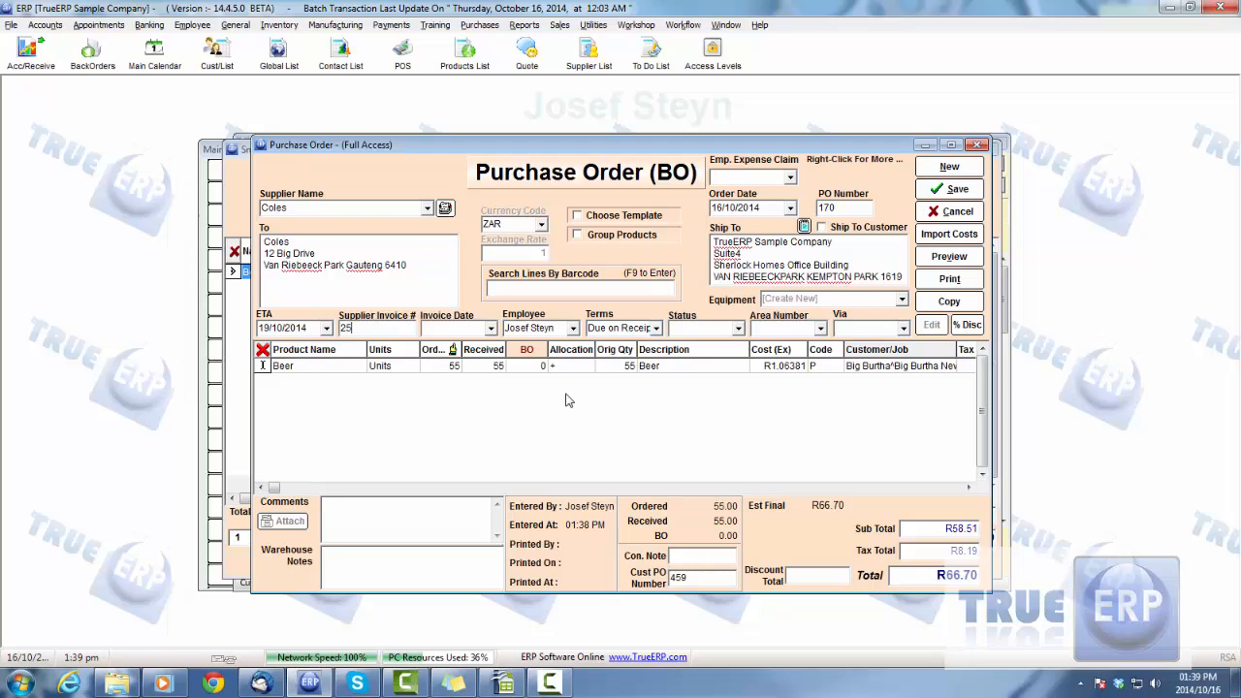
{"action": "left_click", "coordinate": [492, 331]}
{"action": "left_click", "coordinate": [442, 455]}
{"action": "left_click", "coordinate": [963, 190]}
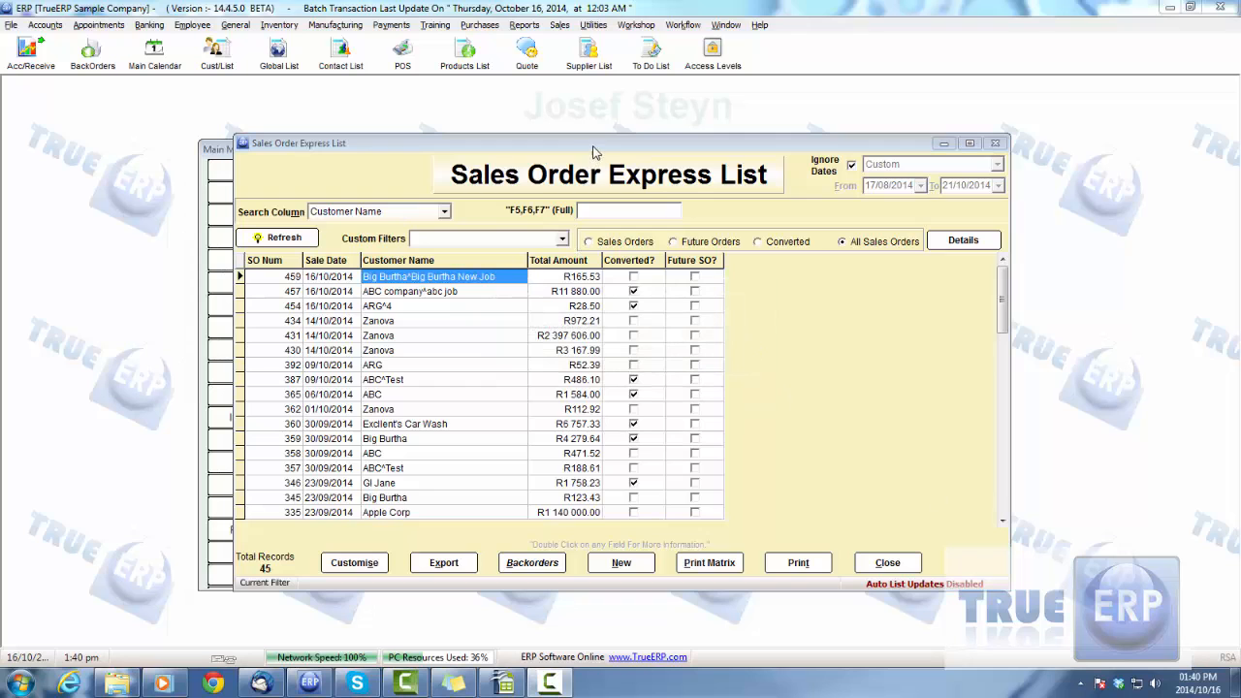
Refresh the Sales Order Express List and close it
{"action": "left_click_drag", "start_coordinate": [594, 152], "coordinate": [576, 159]}
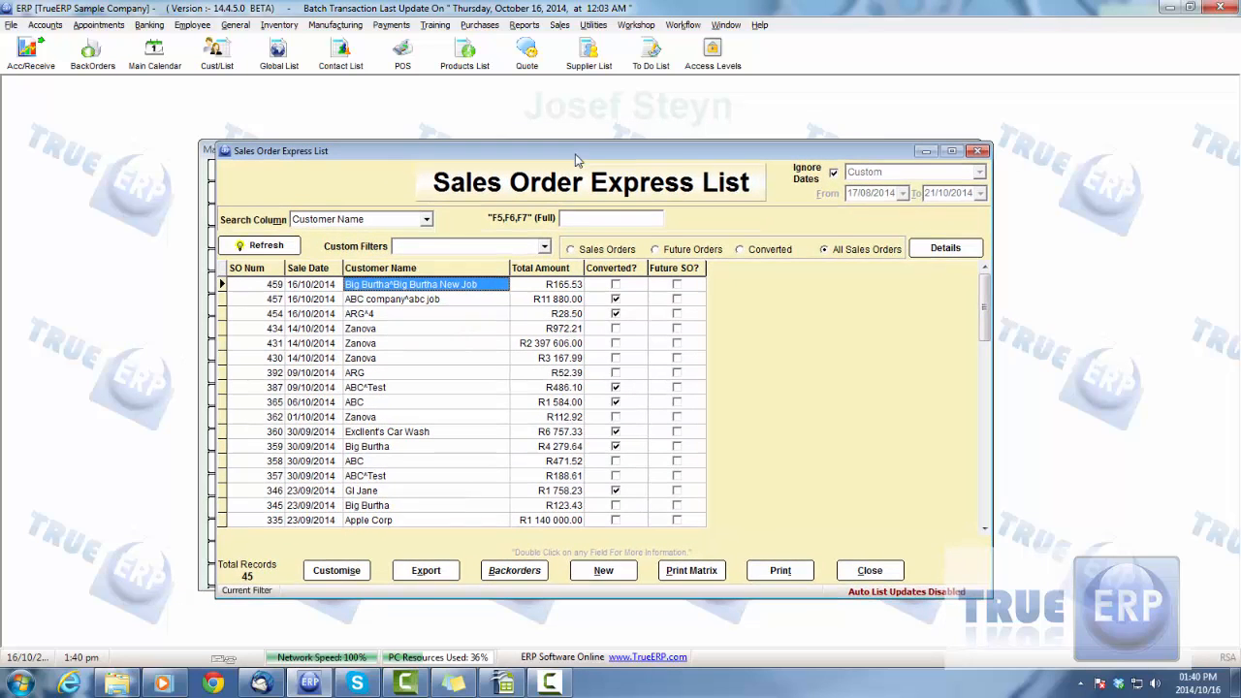
{"action": "left_click", "coordinate": [267, 246]}
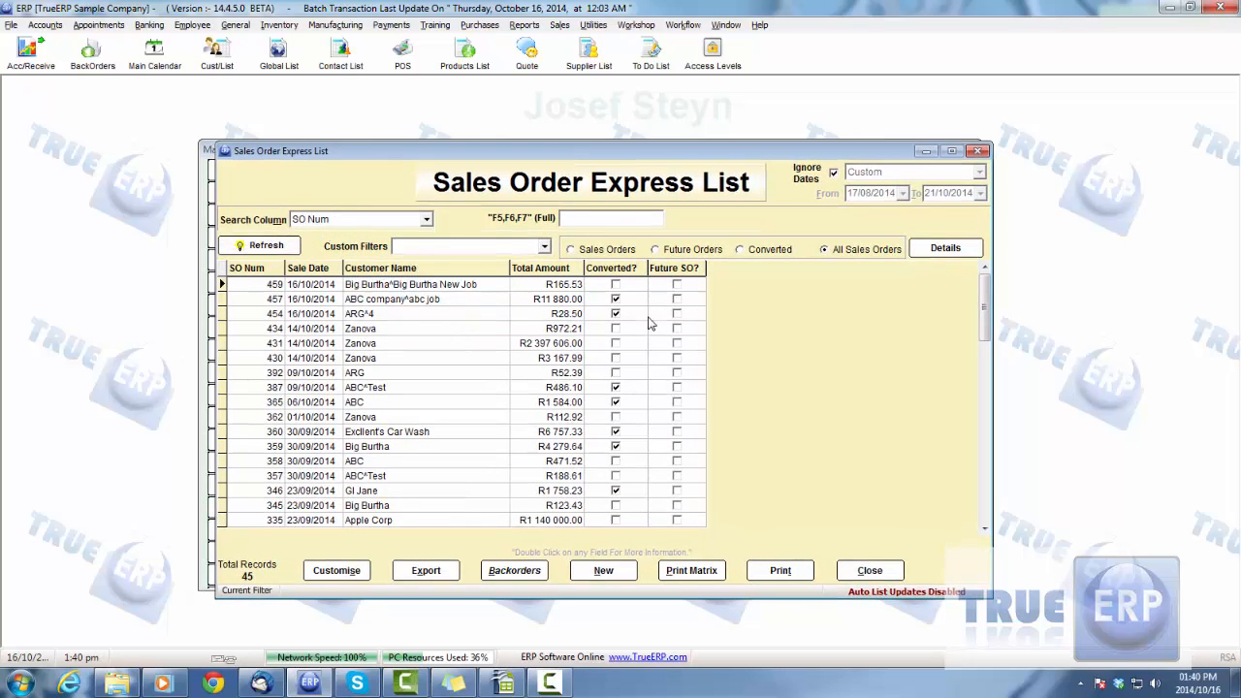
{"action": "left_click", "coordinate": [897, 575]}
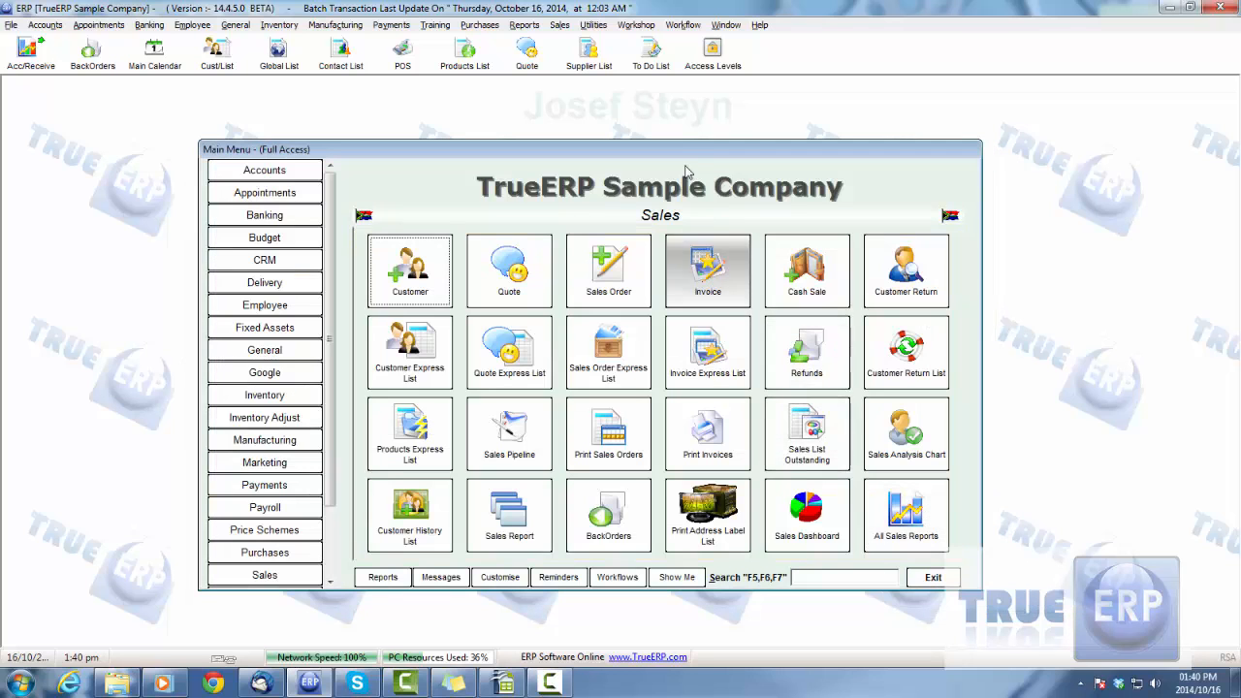
View the Jobs reports available in the Report Selector and close it
{"action": "mouse_move", "coordinate": [688, 149]}
{"action": "left_mouse_down"}
{"action": "mouse_move", "coordinate": [668, 158]}
{"action": "mouse_move", "coordinate": [679, 147]}
{"action": "left_mouse_up"}
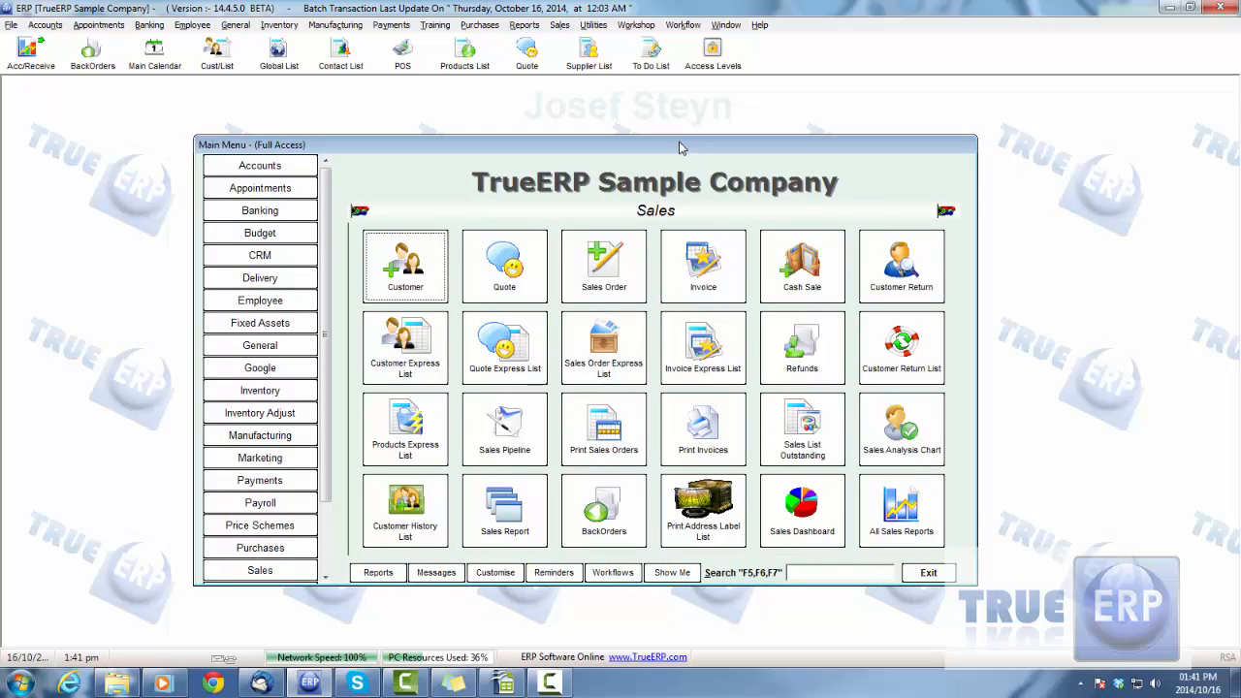
{"action": "left_click", "coordinate": [931, 524]}
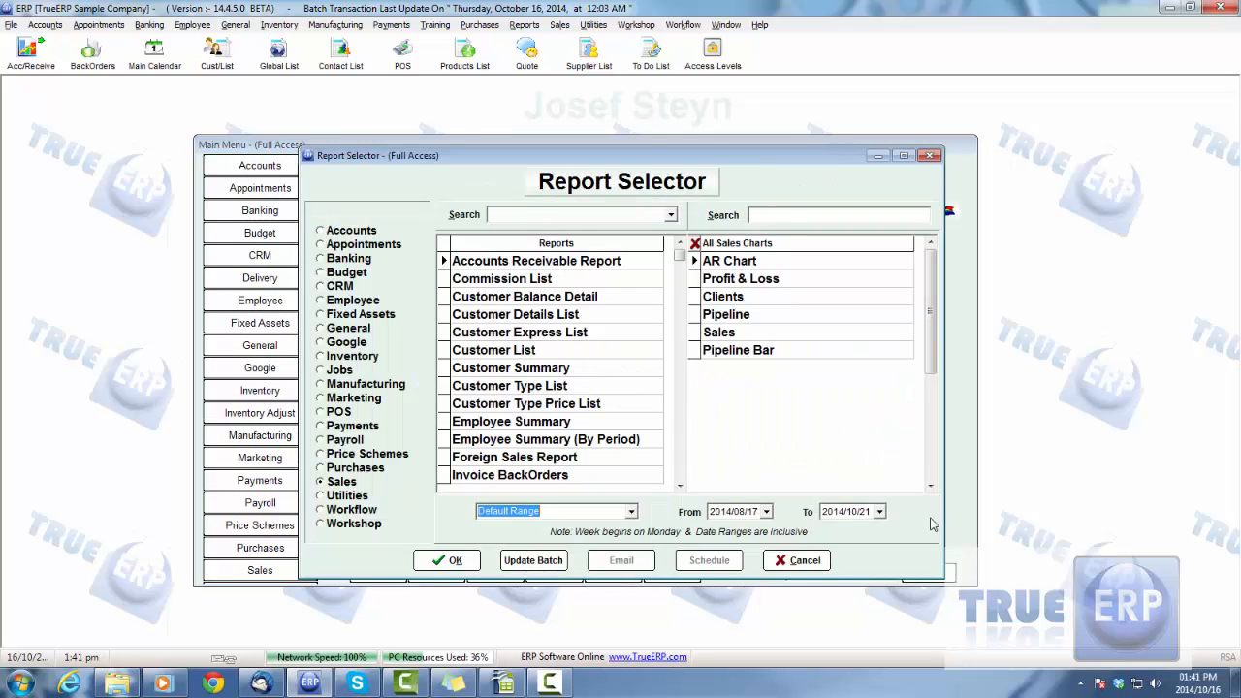
{"action": "left_click", "coordinate": [320, 370]}
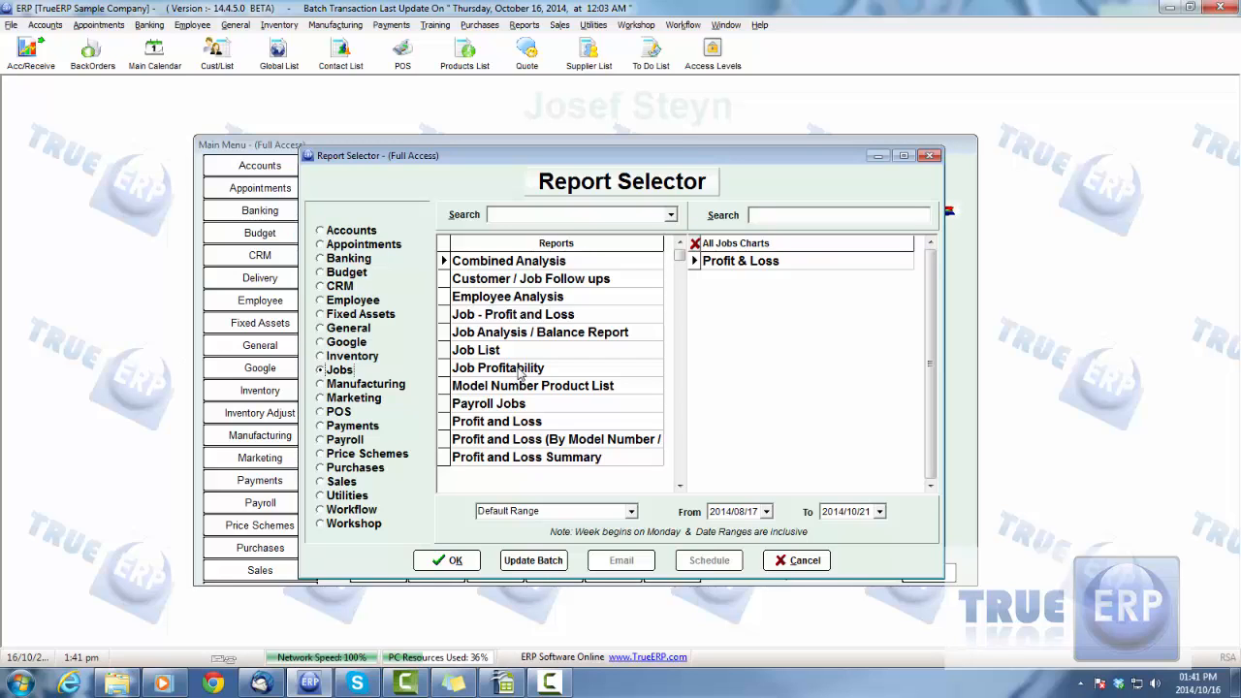
{"action": "left_click", "coordinate": [793, 560]}
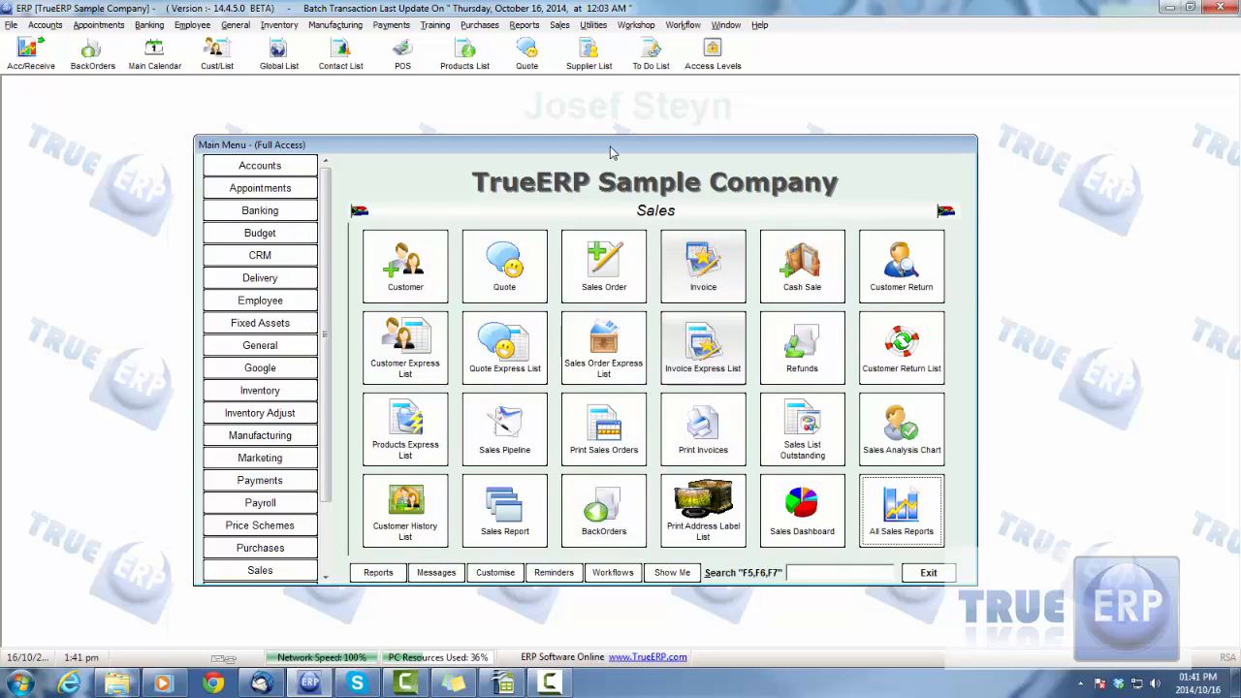
{"action": "left_click_drag", "start_coordinate": [611, 152], "coordinate": [604, 149]}
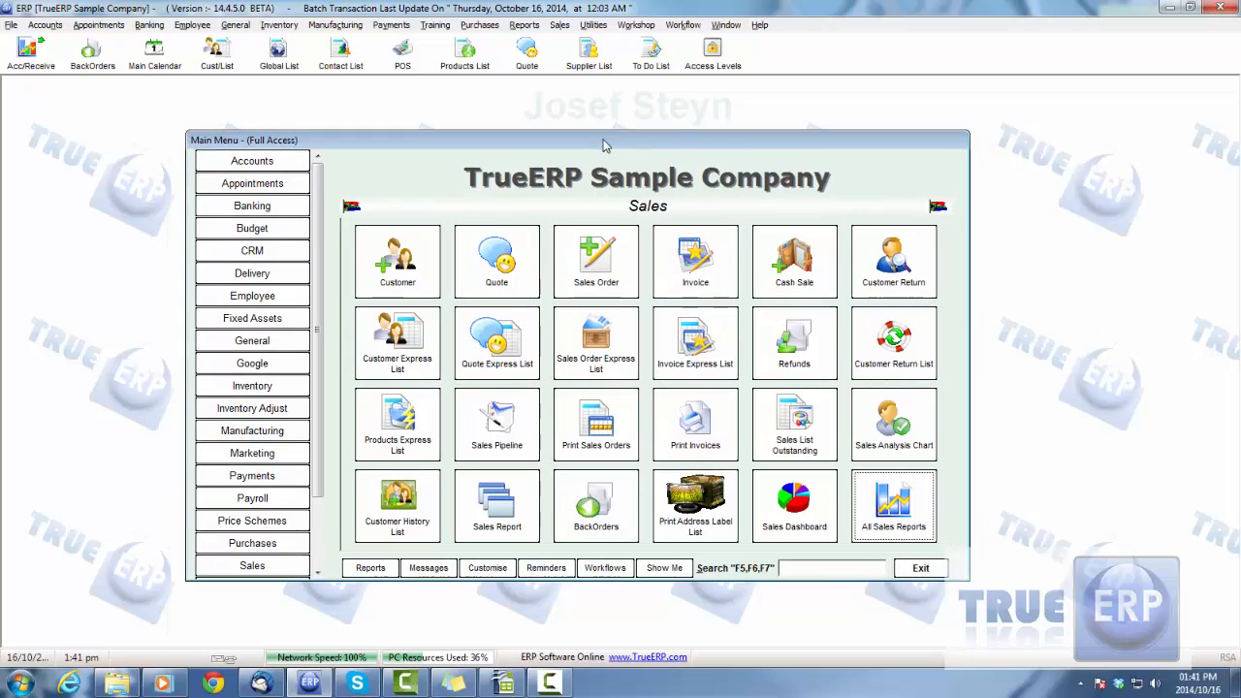
{"action": "left_click", "coordinate": [896, 511]}
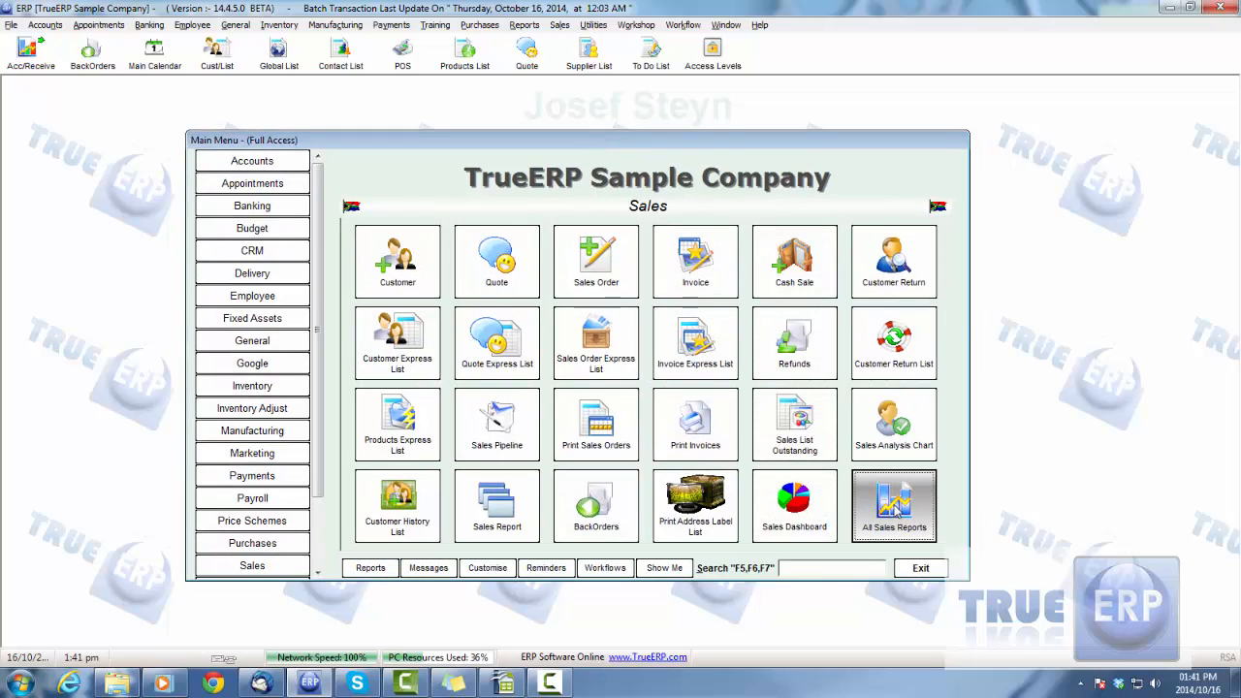
{"action": "left_click", "coordinate": [367, 573]}
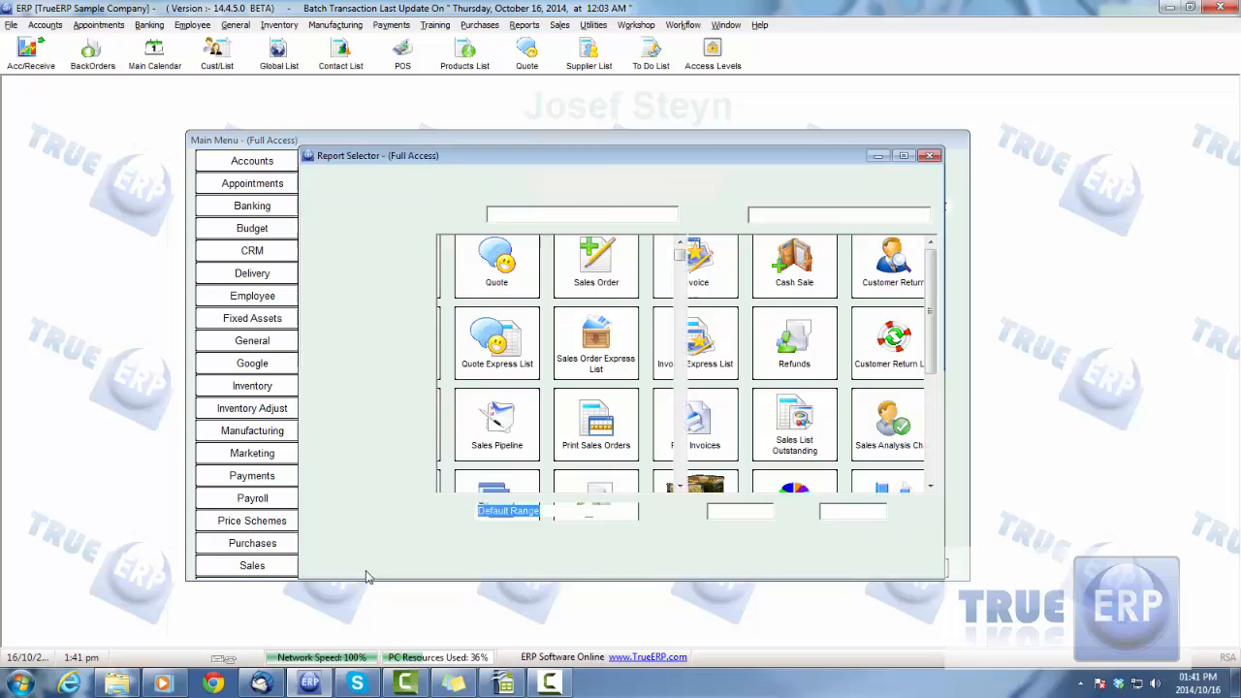
{"action": "left_click", "coordinate": [805, 566]}
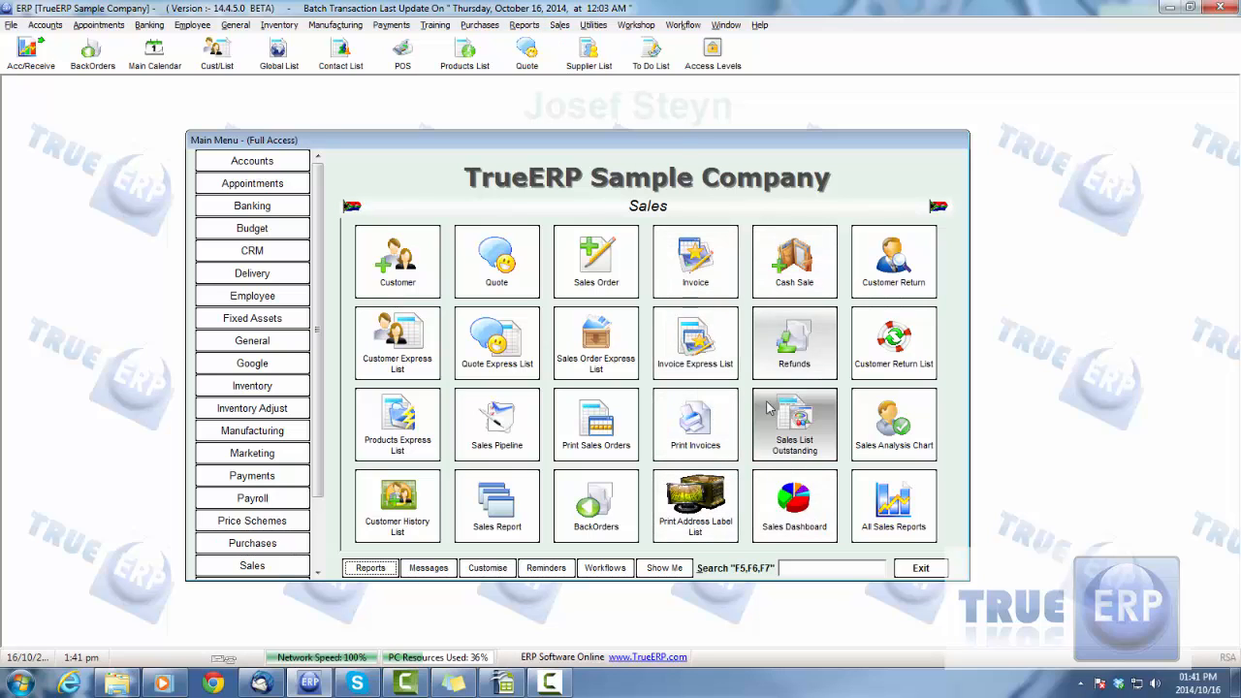
Open the Job Profitability report from the Jobs category of the sales reports and refresh it
{"action": "left_click", "coordinate": [880, 496]}
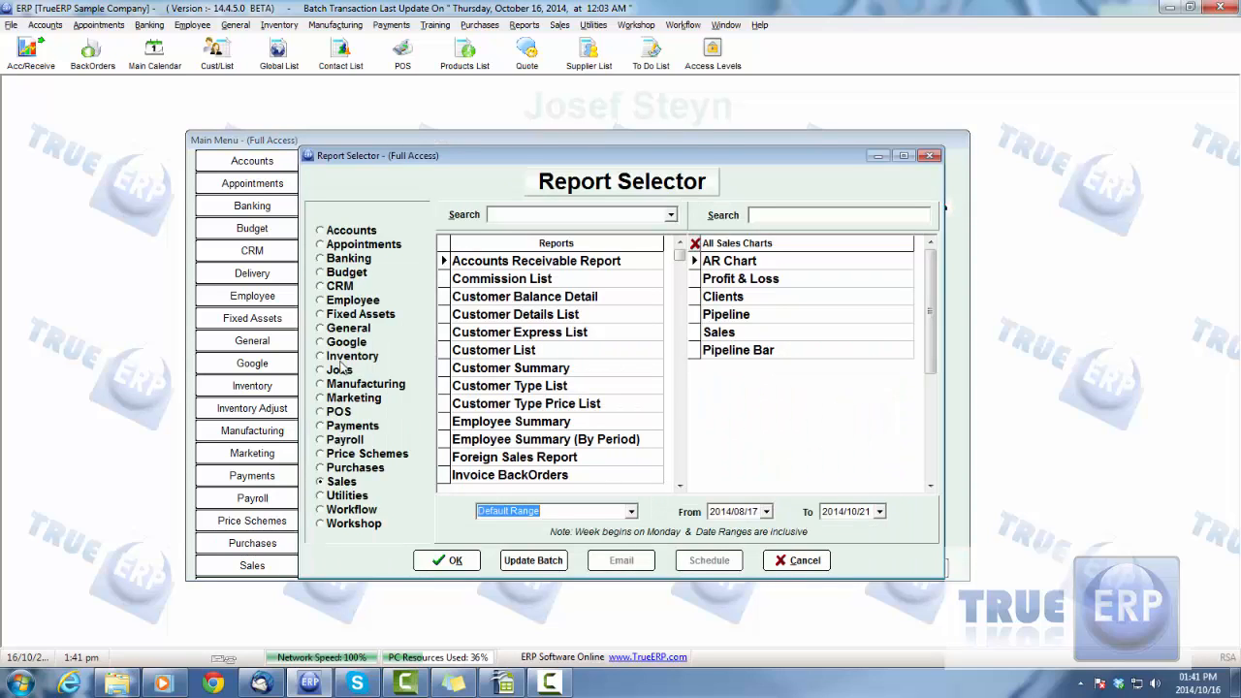
{"action": "left_click", "coordinate": [334, 370]}
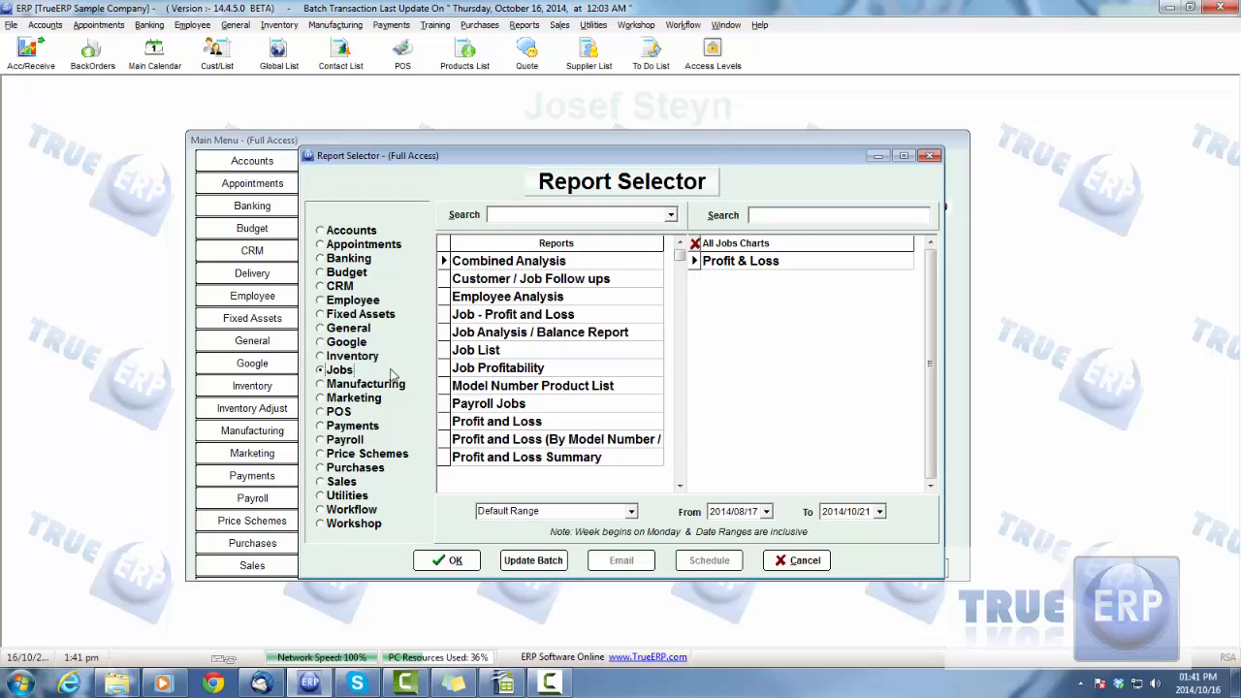
{"action": "left_click", "coordinate": [524, 369]}
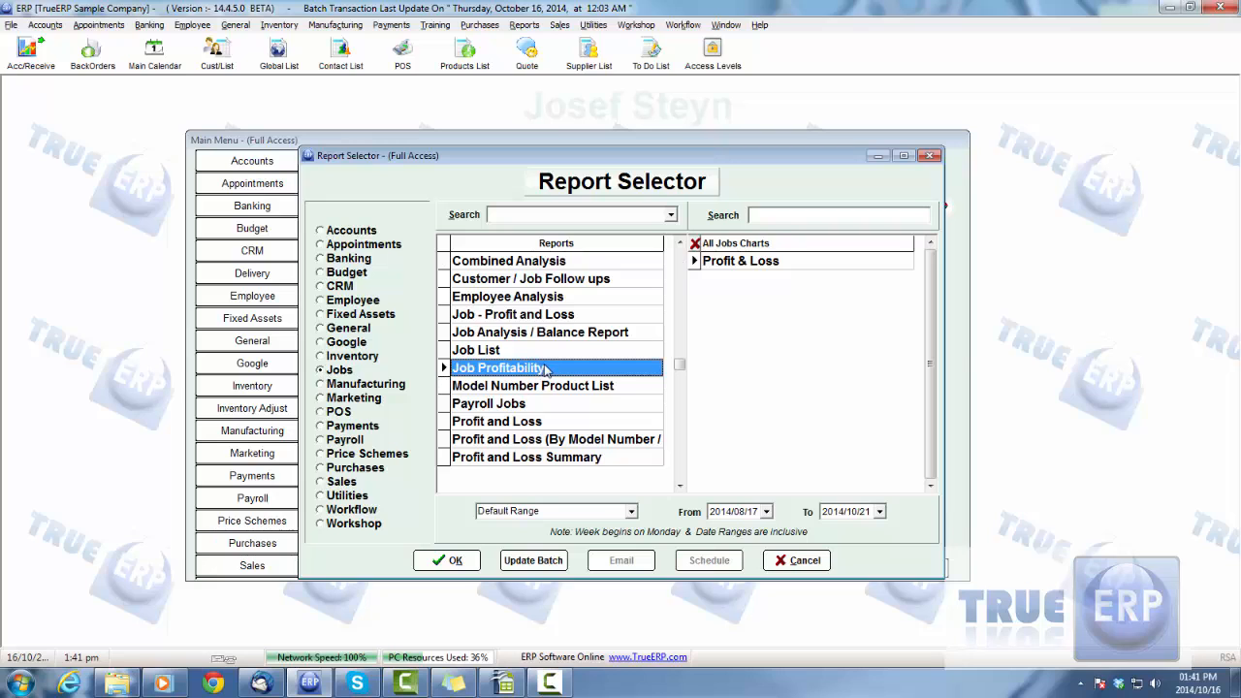
{"action": "double_click", "coordinate": [564, 369]}
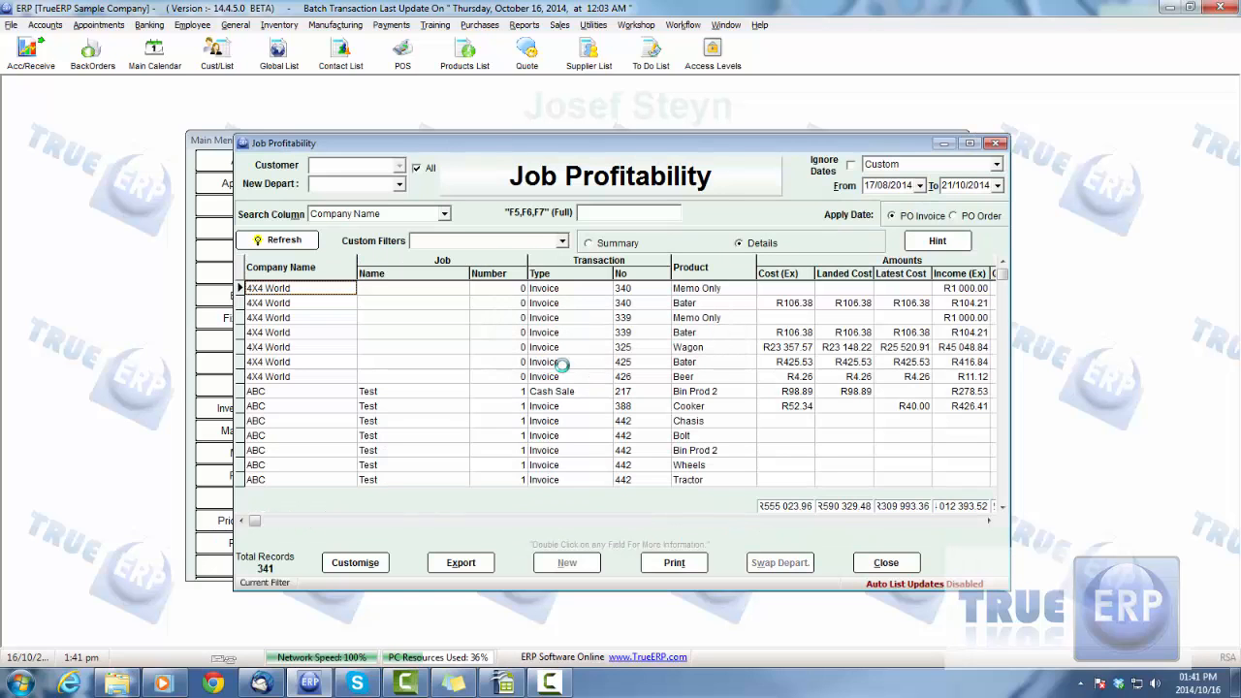
{"action": "left_click", "coordinate": [301, 243]}
Search the Company Name column of the Job Profitability report for "Big", and clear the search text
{"action": "left_click", "coordinate": [443, 391]}
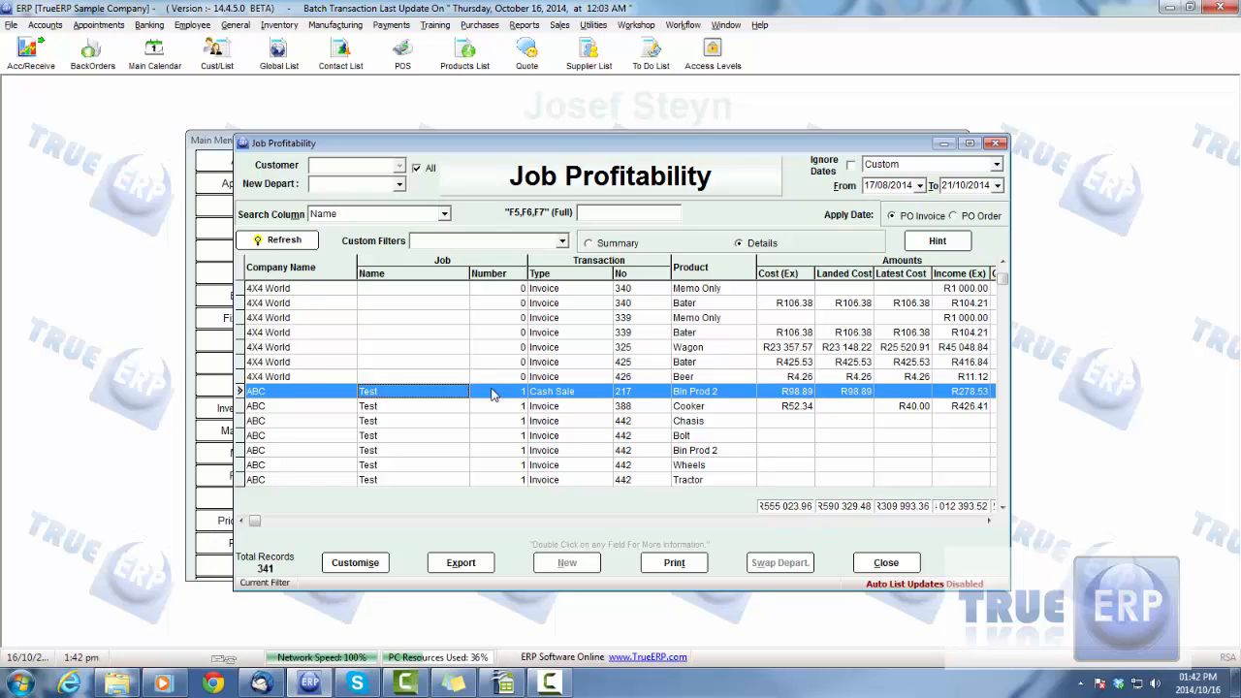
{"action": "key", "text": "Left"}
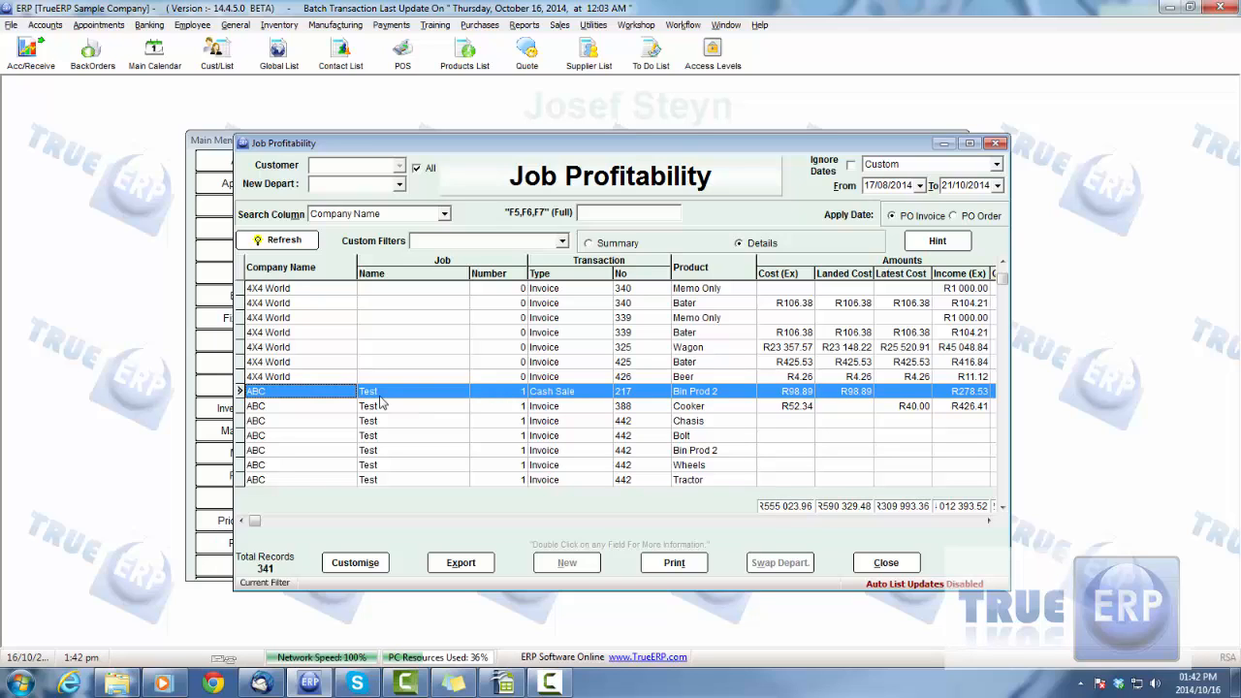
{"action": "left_click", "coordinate": [646, 212]}
{"action": "type", "text": "Big"}
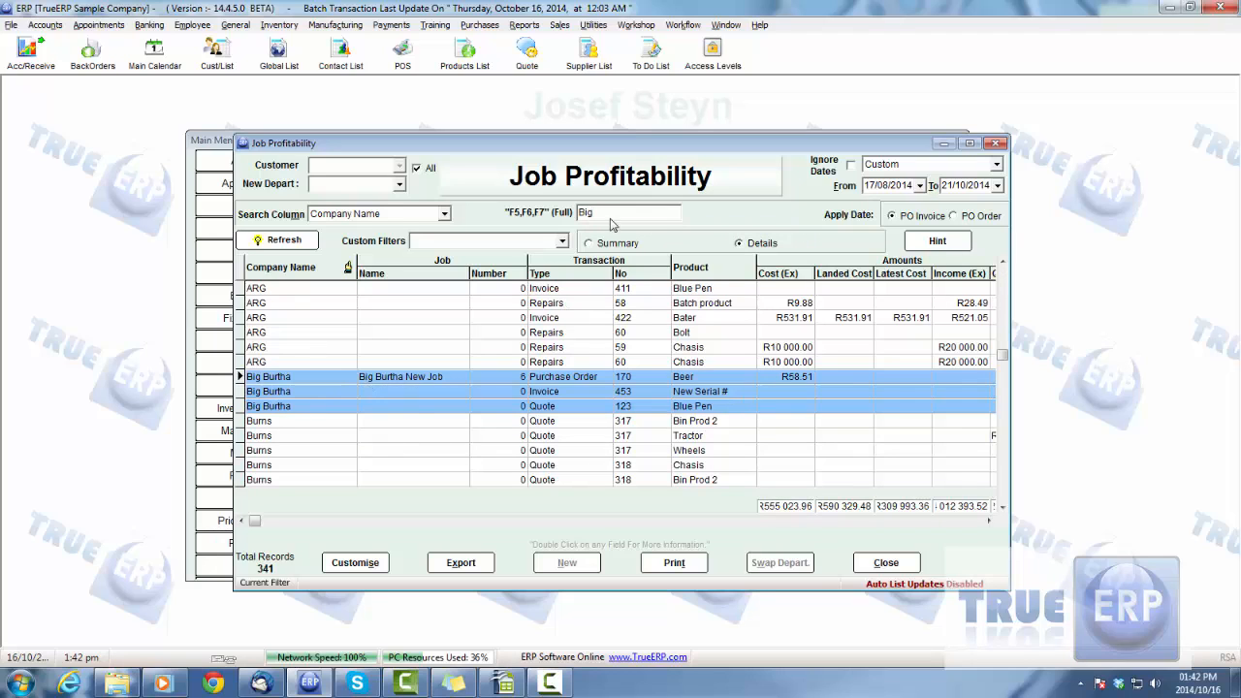
{"action": "left_click_drag", "start_coordinate": [611, 215], "coordinate": [531, 214]}
{"action": "key", "text": "BackSpace"}
Check the company, job number, transaction type and transaction number on the Big Burtha New Job line
{"action": "left_click", "coordinate": [341, 382]}
{"action": "scroll", "coordinate": [495, 417], "scroll_direction": "down", "scroll_amount": 5}
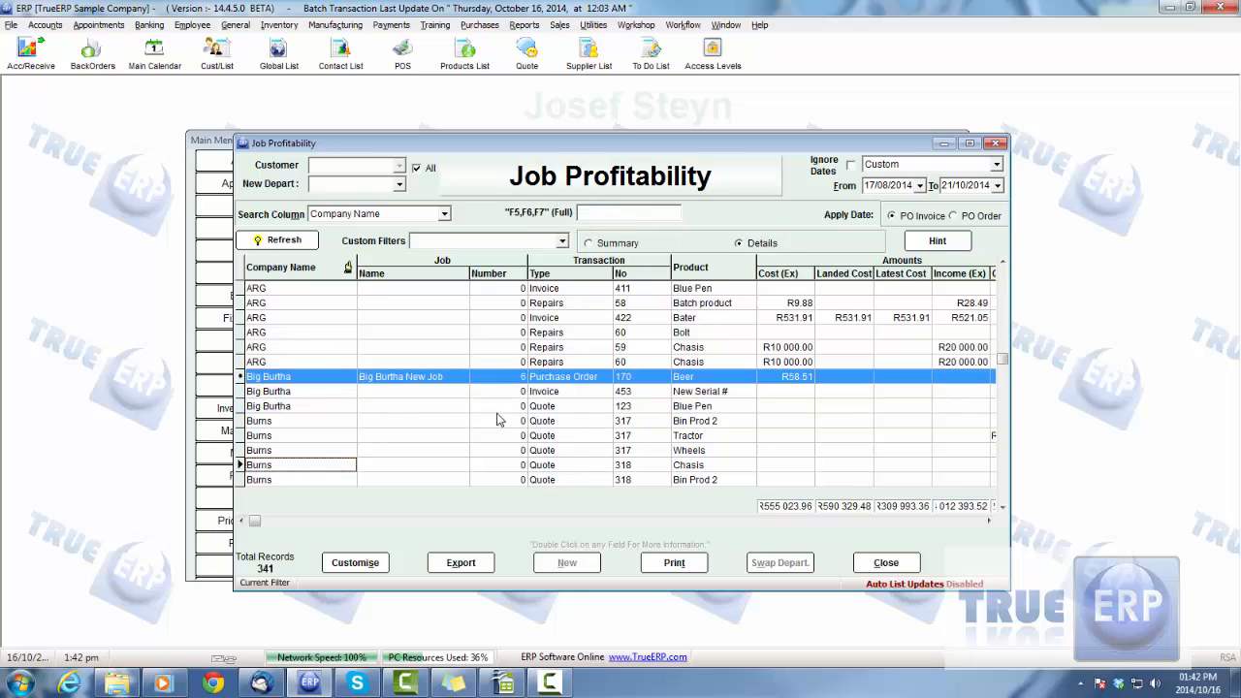
{"action": "scroll", "coordinate": [473, 421], "scroll_direction": "up", "scroll_amount": 6}
{"action": "scroll", "coordinate": [479, 451], "scroll_direction": "up", "scroll_amount": 2}
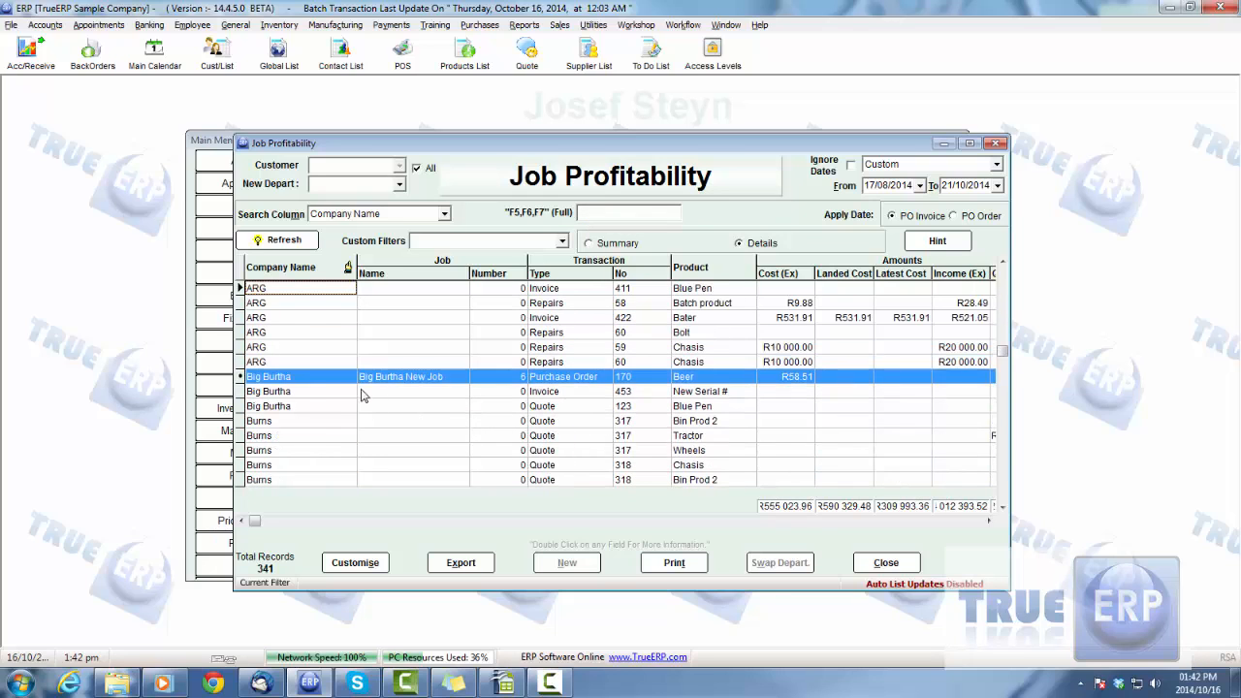
{"action": "left_click", "coordinate": [320, 378]}
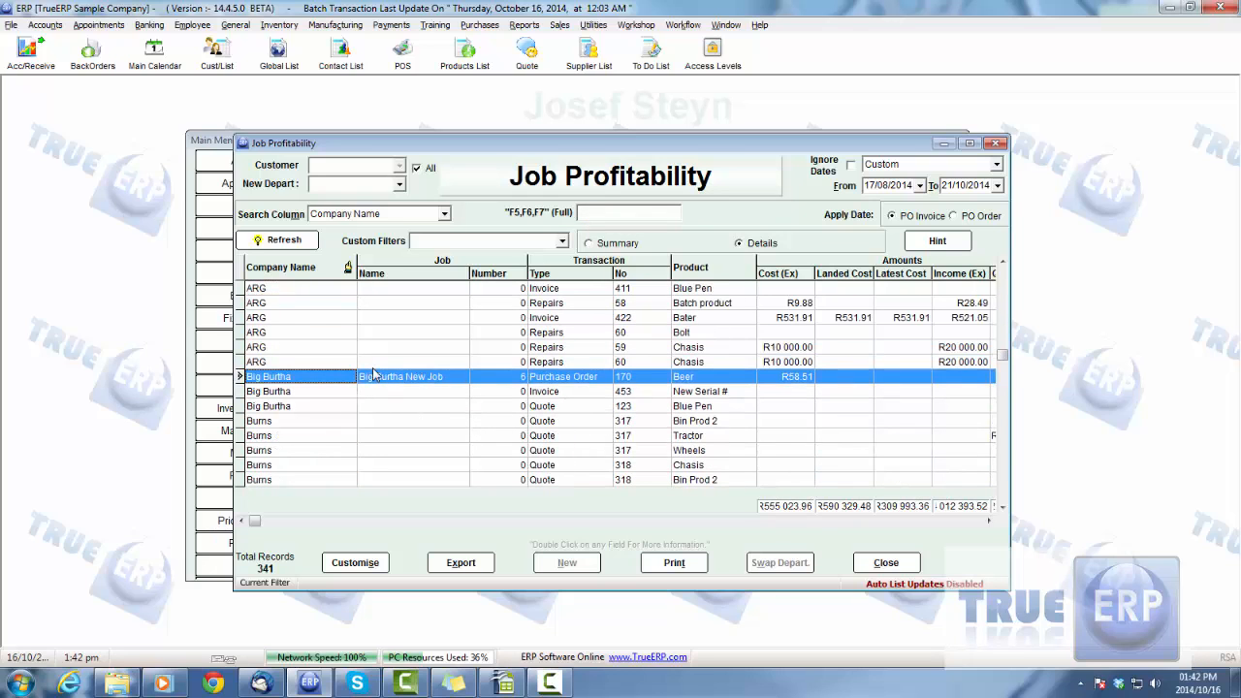
{"action": "left_click", "coordinate": [510, 381]}
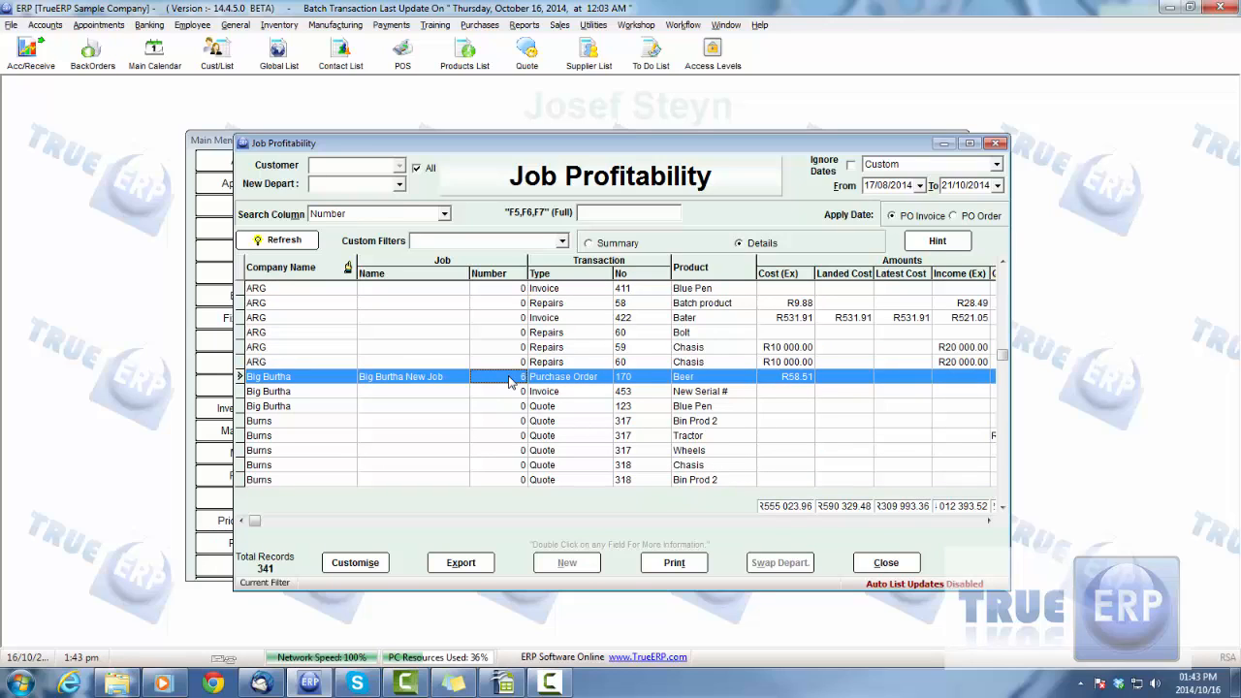
{"action": "left_click", "coordinate": [578, 385]}
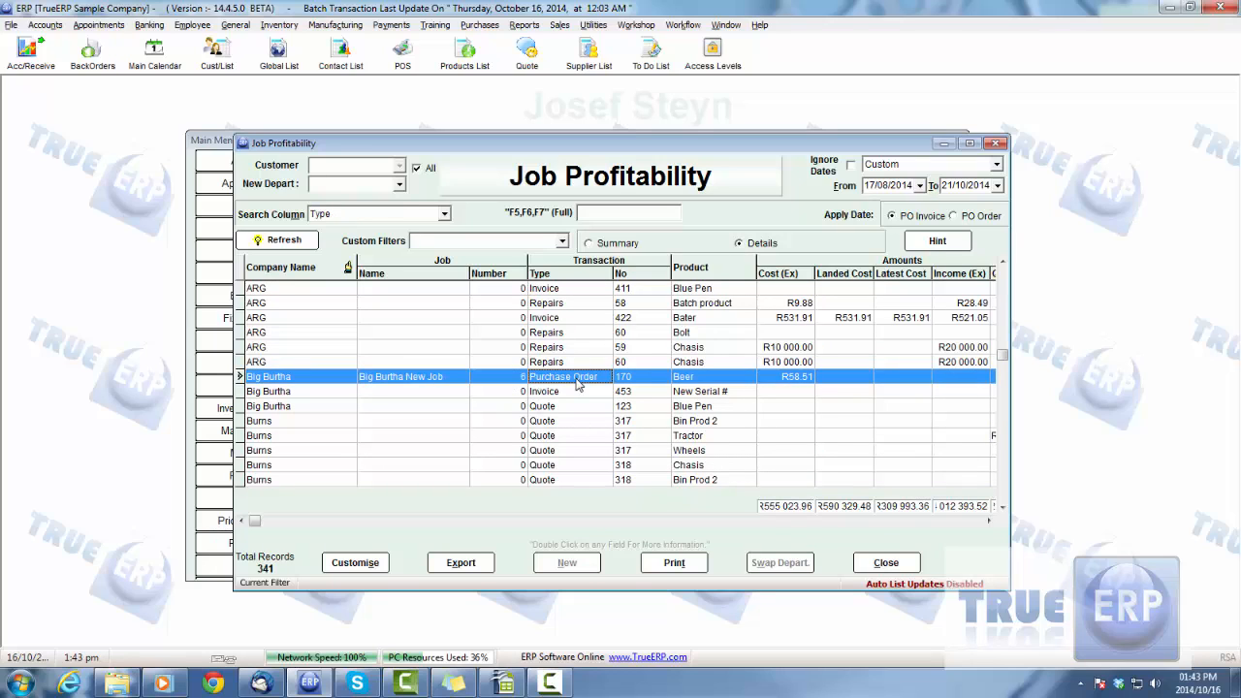
{"action": "left_click", "coordinate": [642, 380]}
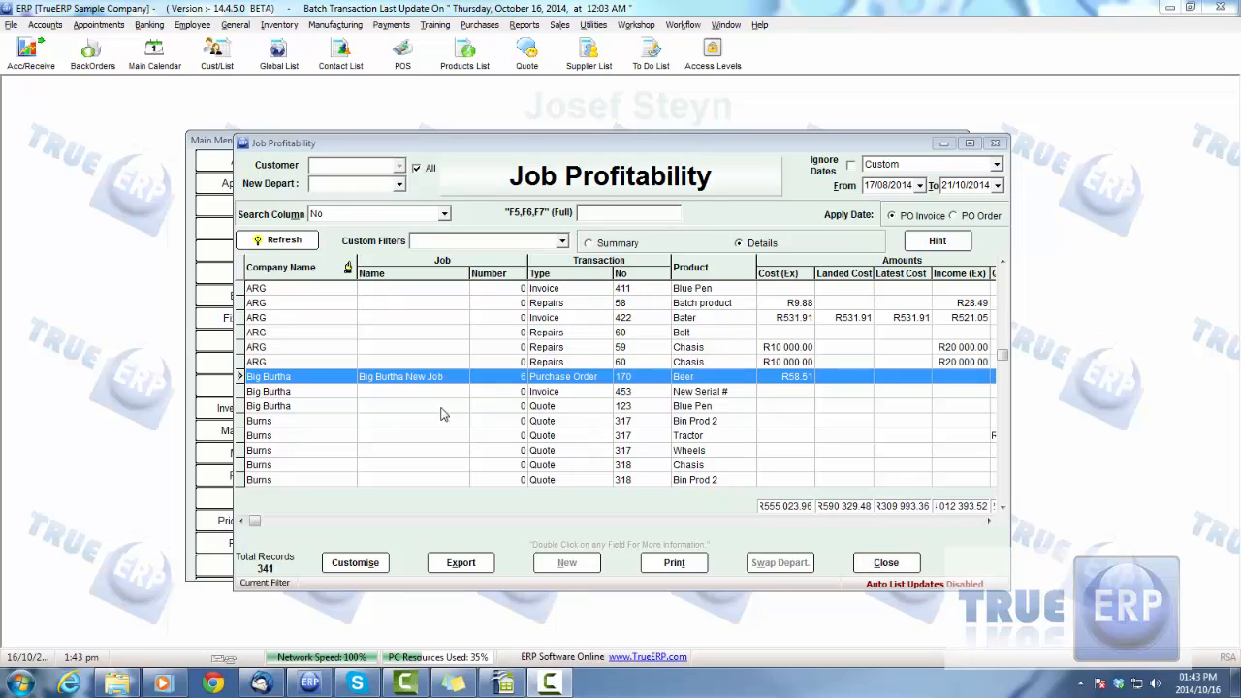
Filter the report by job name Big Burtha New Job and company name Big Burtha, and preview the filtered list
{"action": "right_click", "coordinate": [402, 378]}
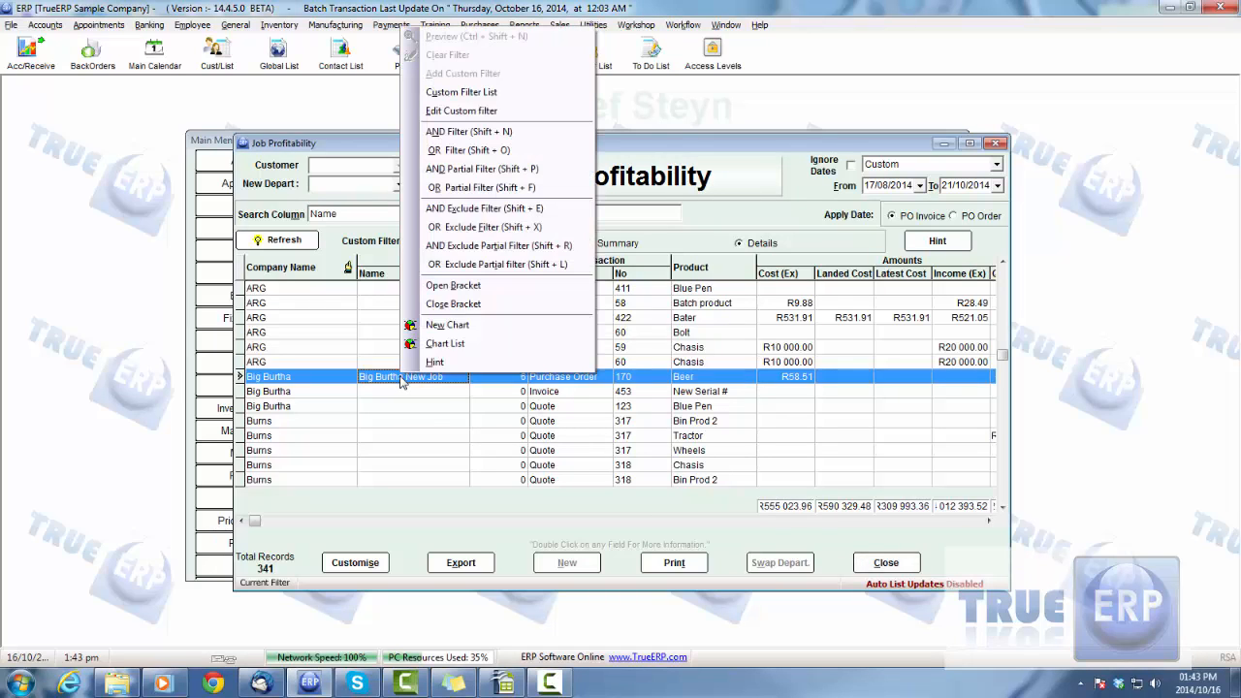
{"action": "left_click", "coordinate": [455, 126]}
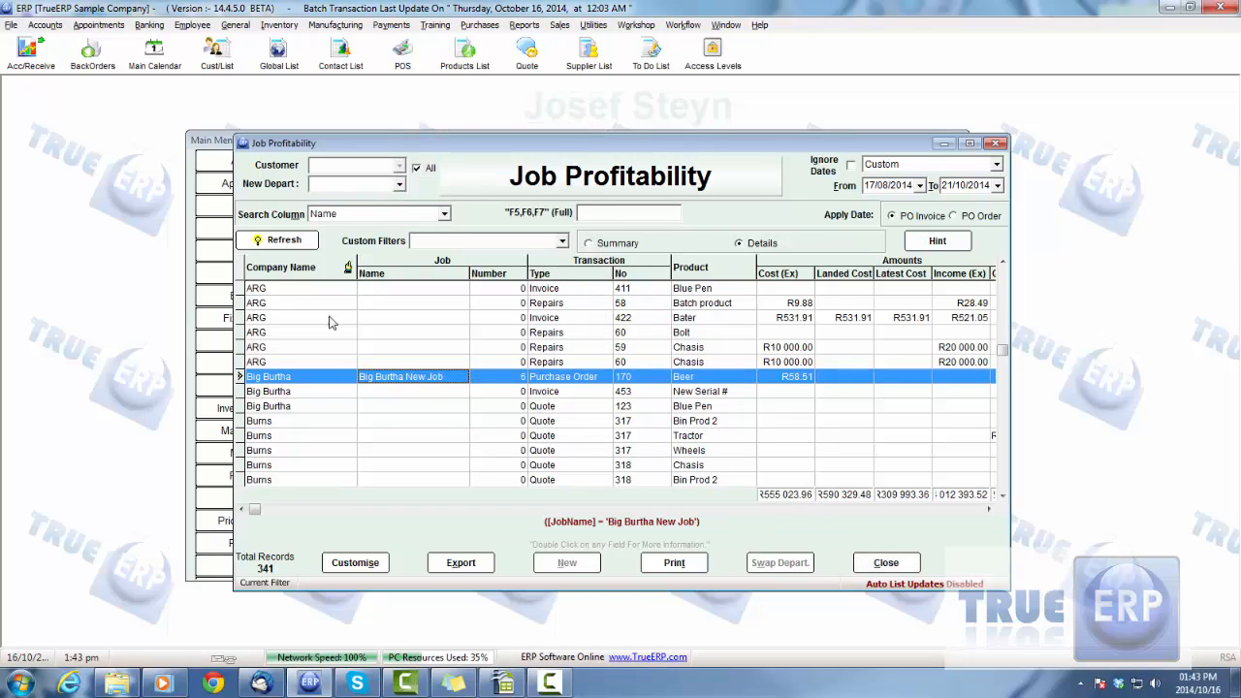
{"action": "right_click", "coordinate": [316, 381]}
{"action": "left_click", "coordinate": [398, 138]}
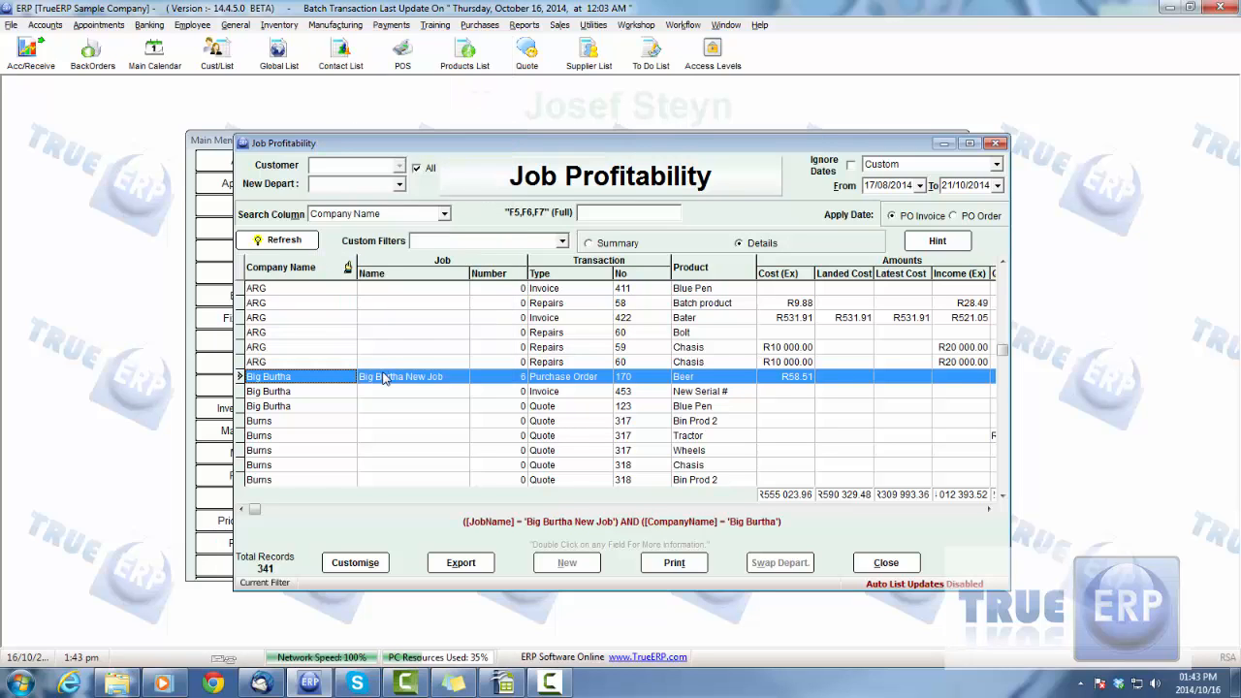
{"action": "right_click", "coordinate": [387, 380]}
{"action": "left_click", "coordinate": [453, 41]}
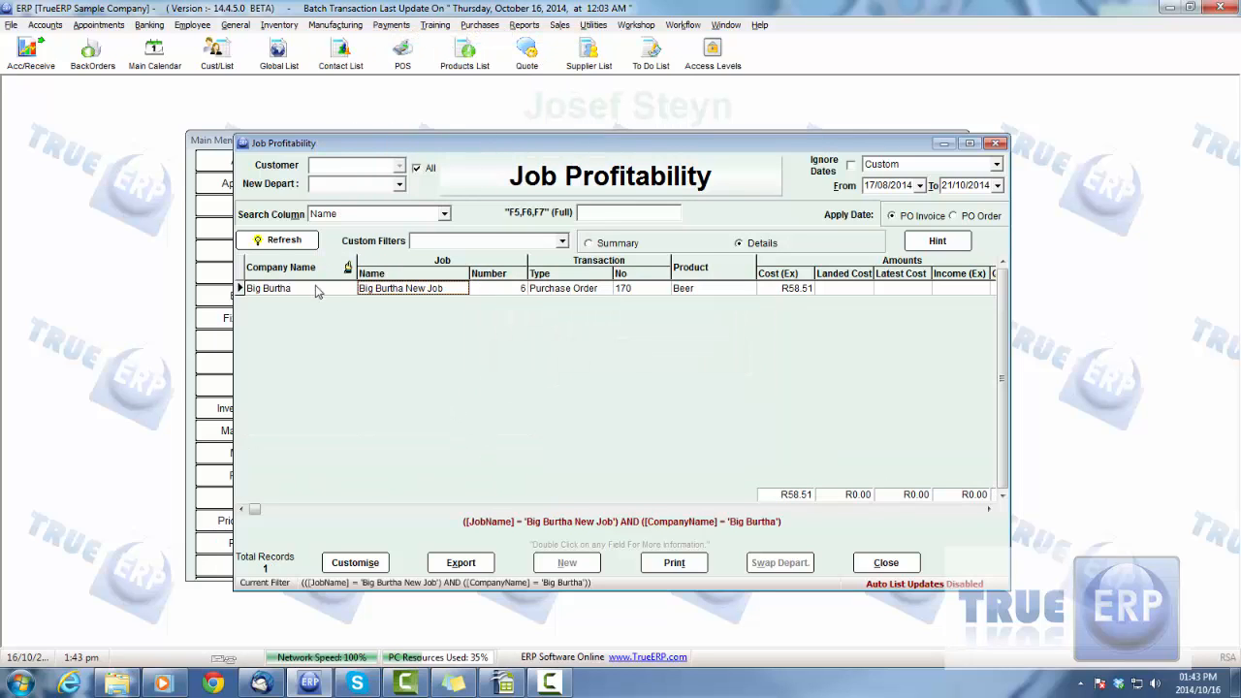
Refresh the Job Profitability report and clear the combined job and company filter
{"action": "left_click", "coordinate": [287, 244]}
{"action": "right_click", "coordinate": [383, 295]}
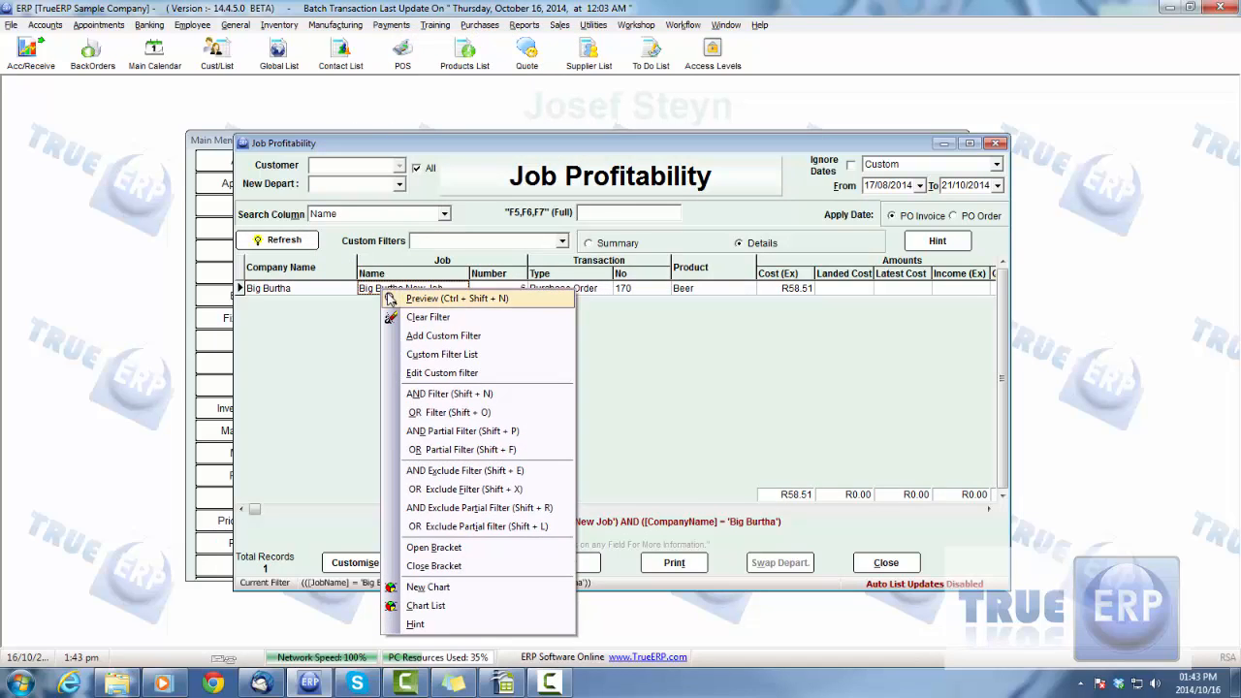
{"action": "left_click", "coordinate": [442, 320]}
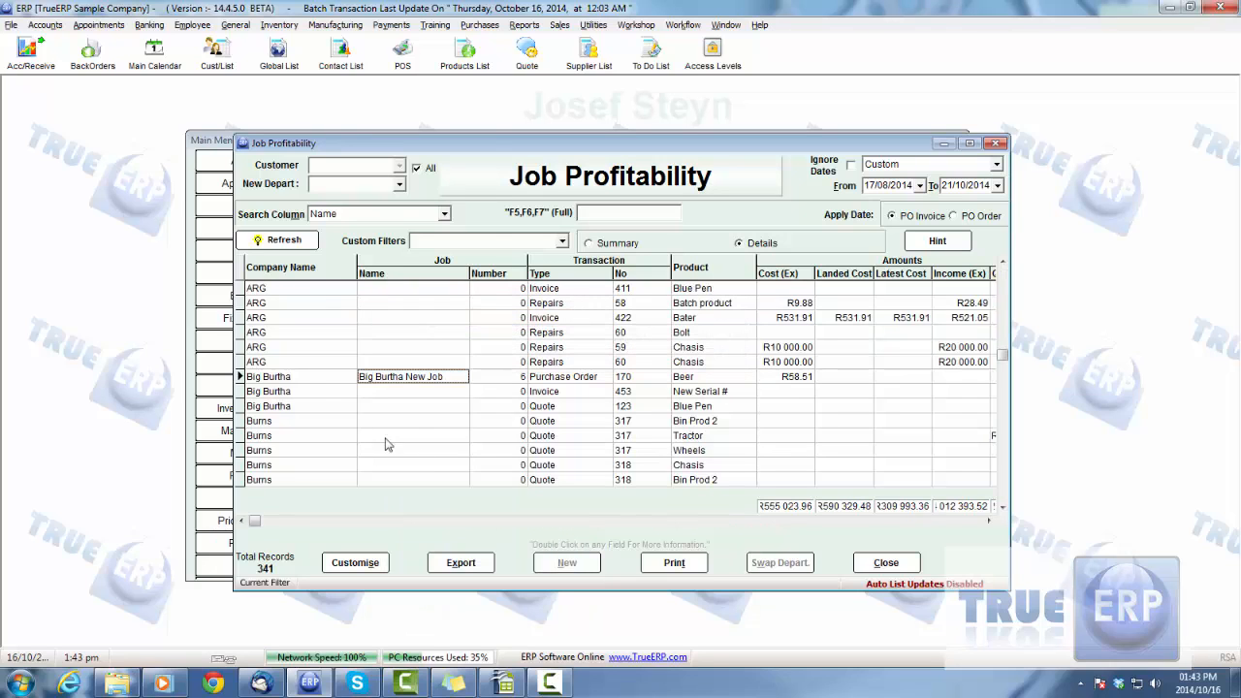
Filter the Job Profitability report by company name Big Burtha only, and preview the result
{"action": "right_click", "coordinate": [301, 379]}
{"action": "left_click", "coordinate": [415, 136]}
{"action": "right_click", "coordinate": [311, 375]}
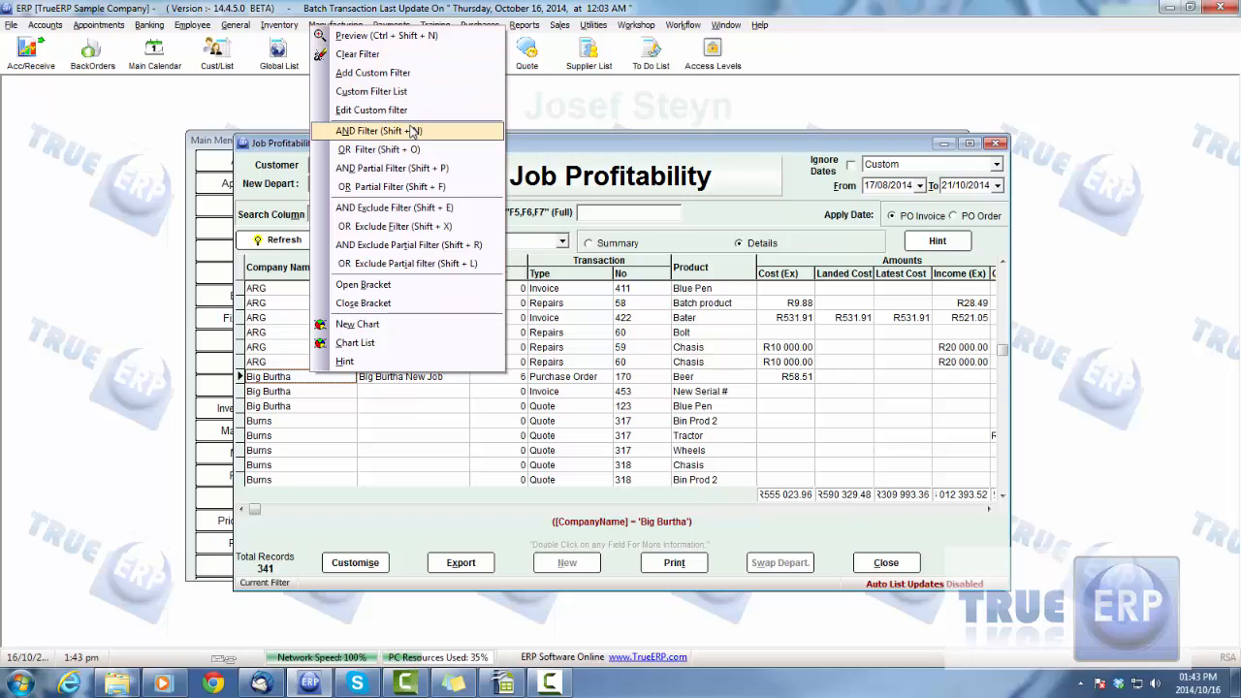
{"action": "left_click", "coordinate": [386, 35]}
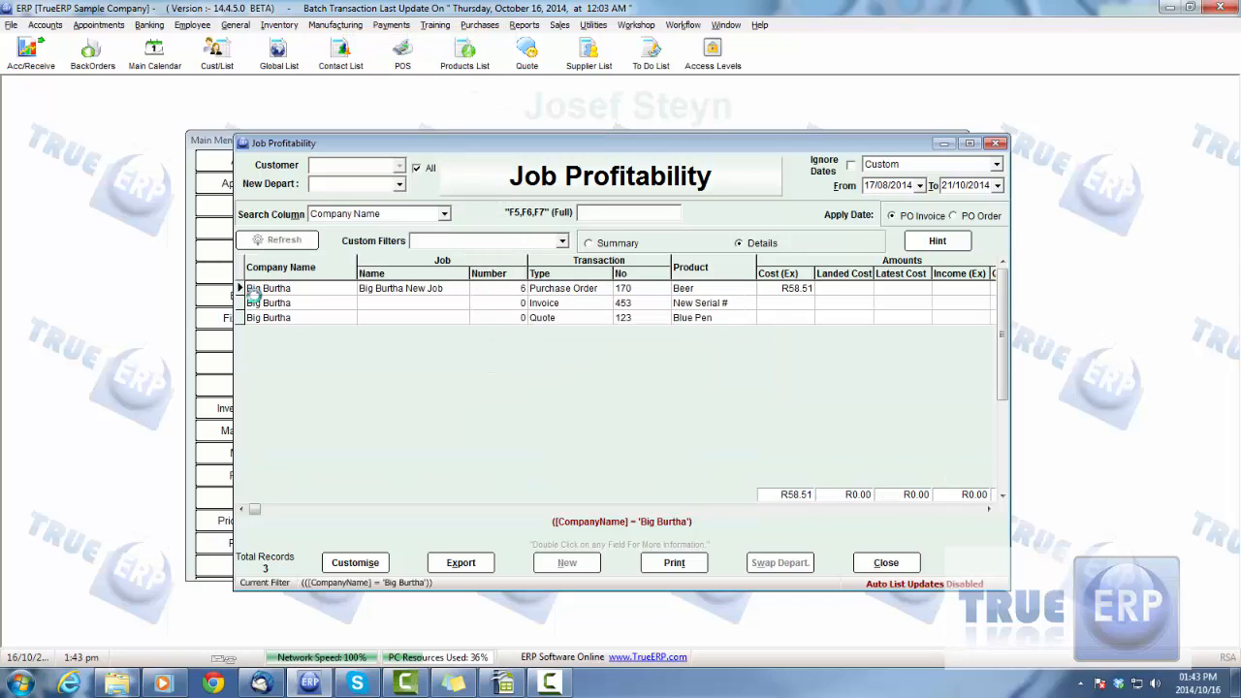
Examine the job, transaction type and product on Big Burtha's purchase order, invoice and quote lines
{"action": "left_click", "coordinate": [414, 287]}
{"action": "left_click", "coordinate": [475, 289]}
{"action": "left_click", "coordinate": [541, 287]}
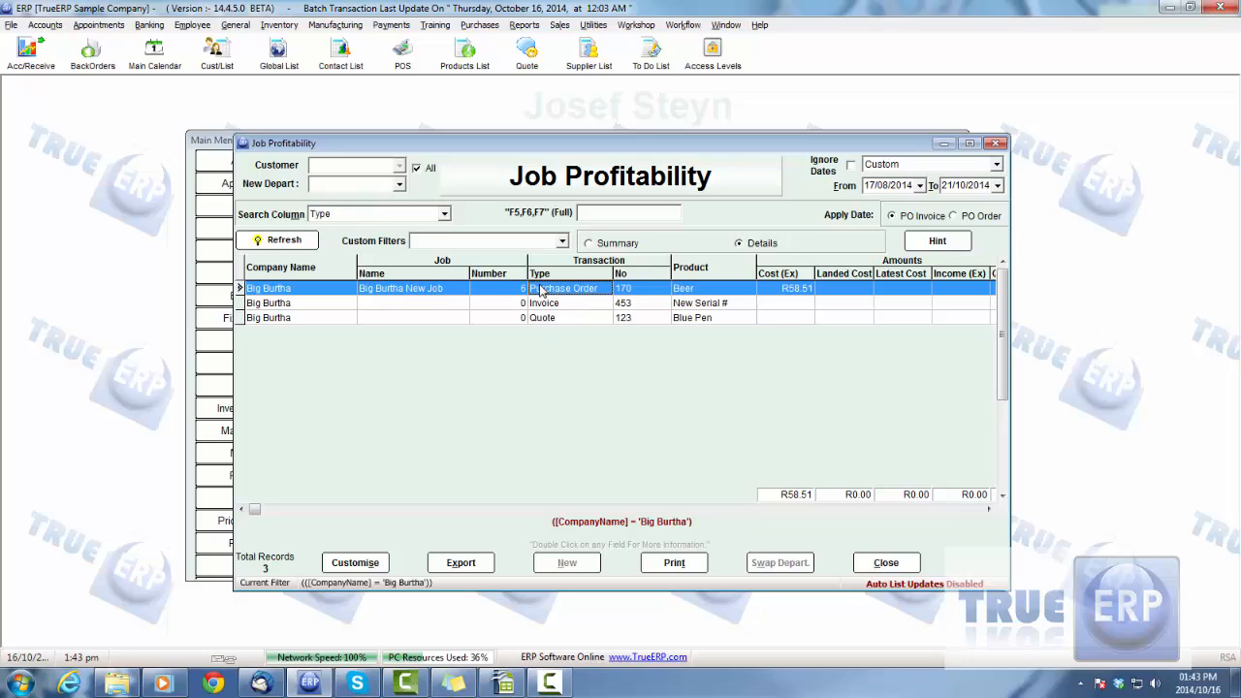
{"action": "left_click", "coordinate": [298, 304]}
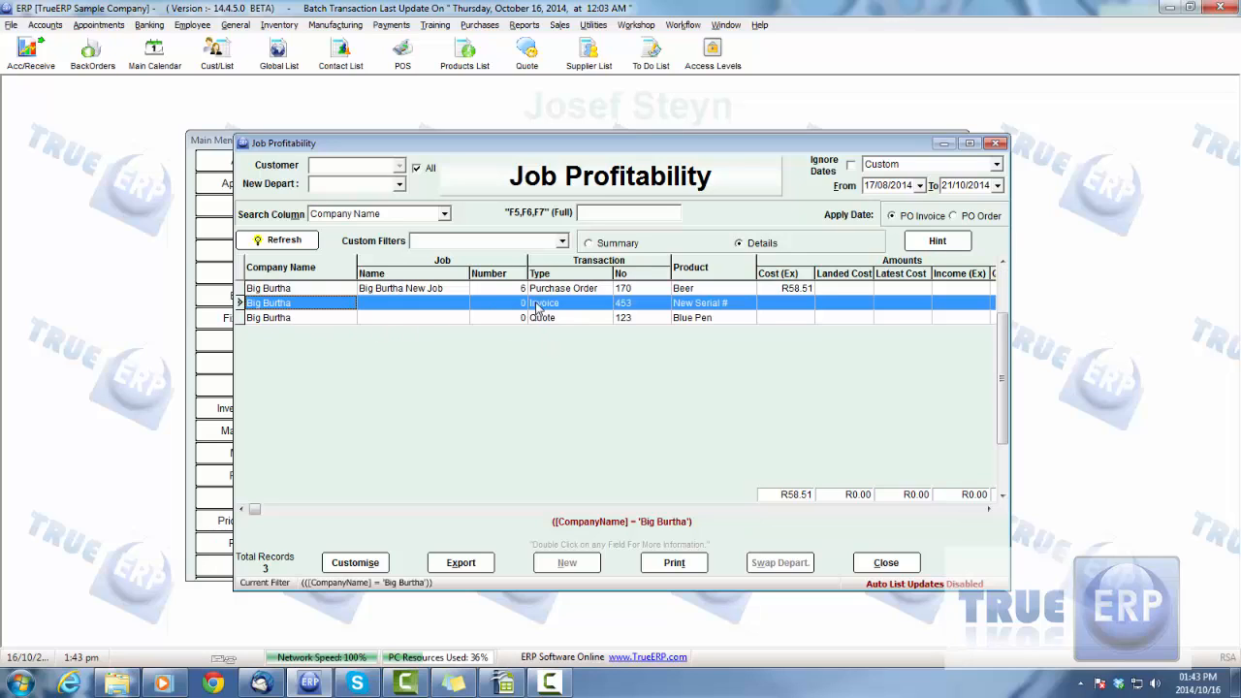
{"action": "left_click", "coordinate": [540, 305]}
{"action": "left_click", "coordinate": [705, 303]}
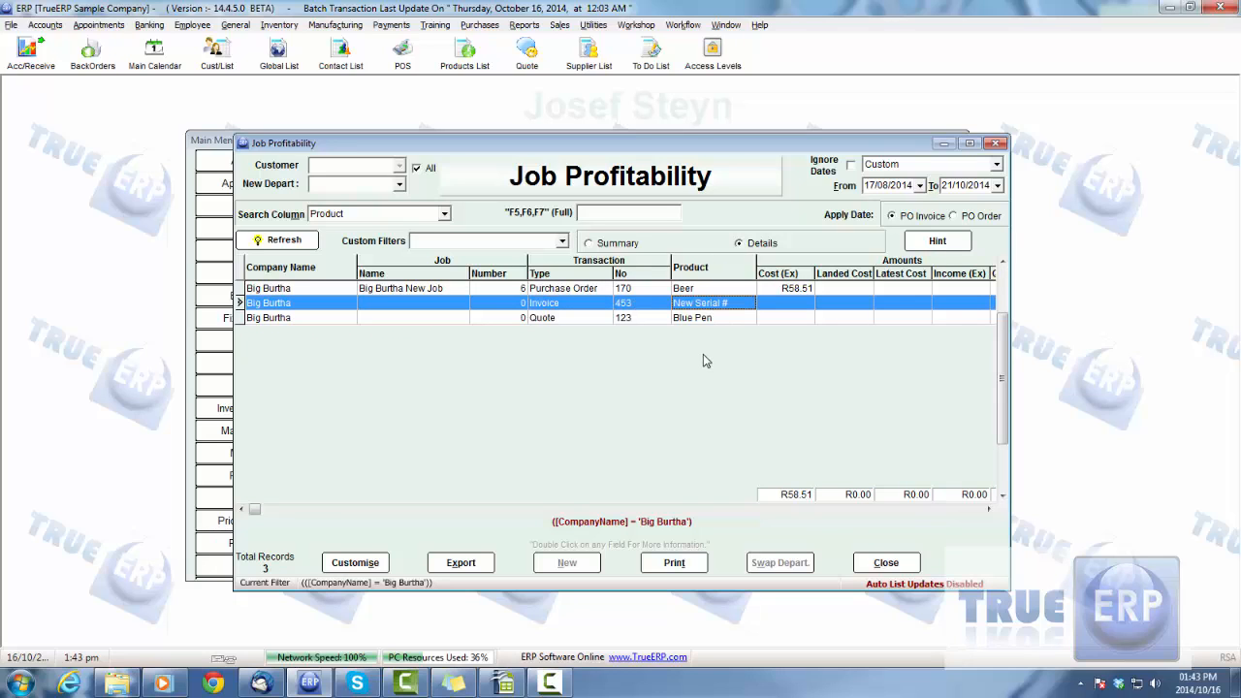
{"action": "left_click", "coordinate": [540, 319]}
{"action": "left_click", "coordinate": [707, 319]}
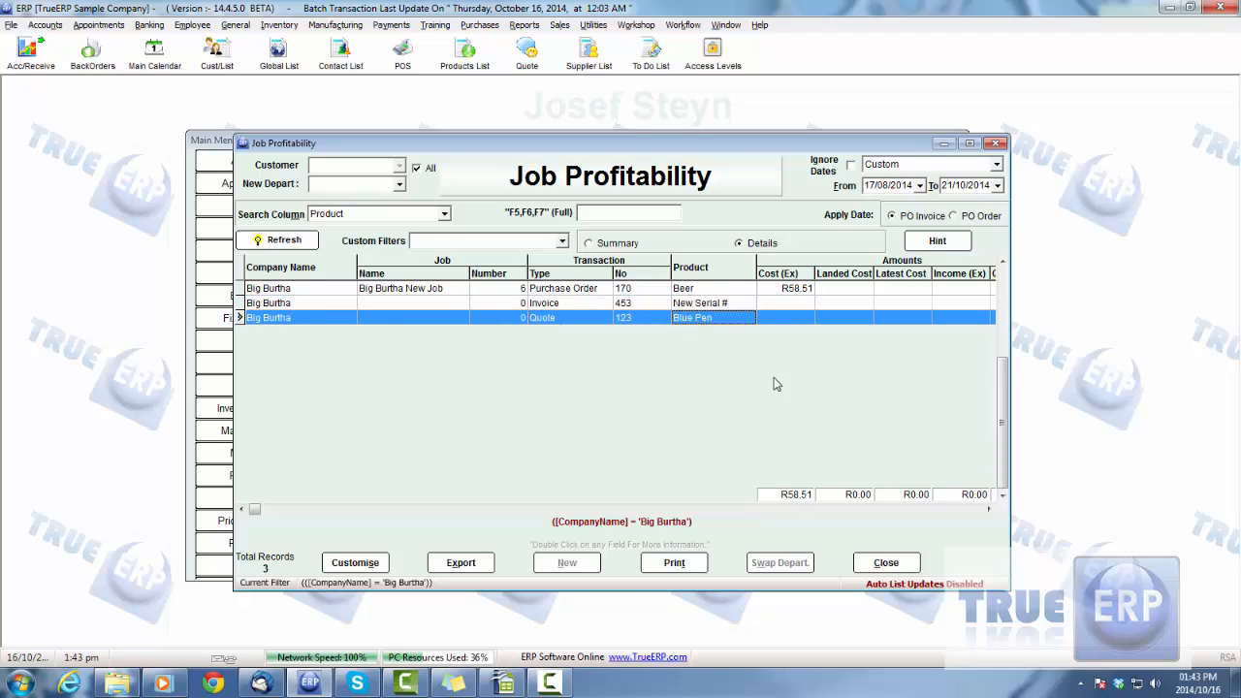
Recheck the Big Burtha New Job purchase order line, and close the Job Profitability report and the Report Selector
{"action": "left_click", "coordinate": [409, 290]}
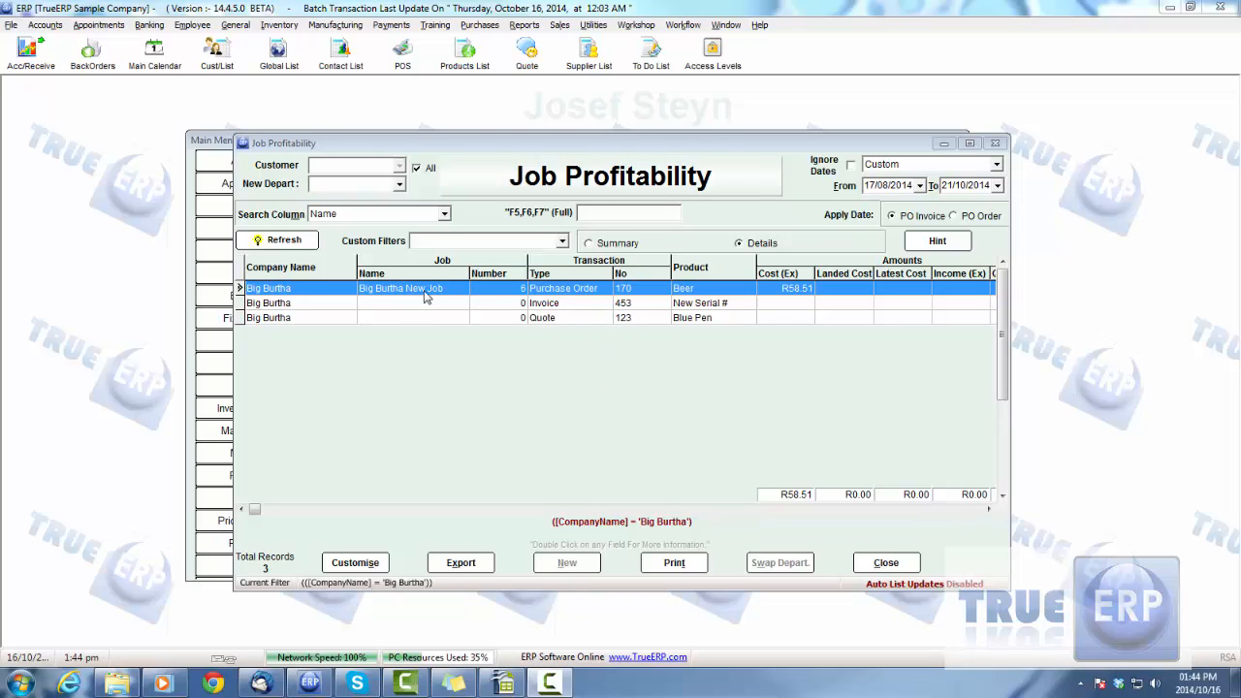
{"action": "left_click", "coordinate": [330, 294]}
{"action": "left_click", "coordinate": [404, 290]}
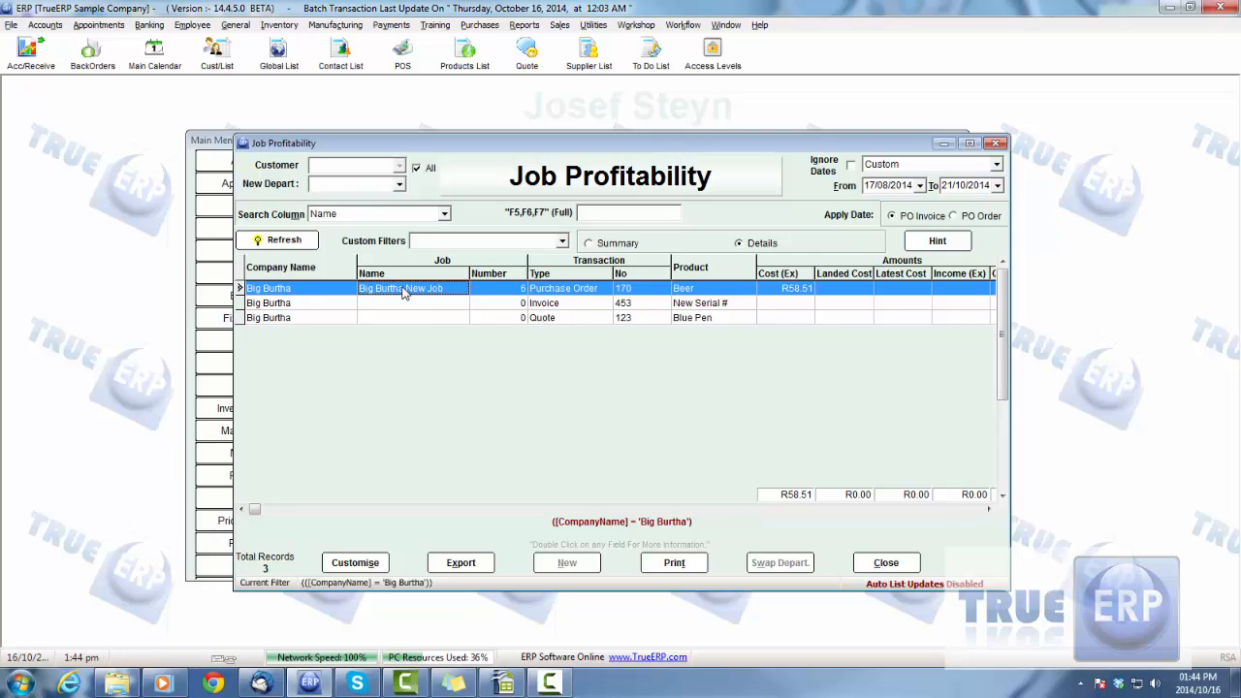
{"action": "left_click", "coordinate": [585, 290]}
{"action": "left_click", "coordinate": [317, 292]}
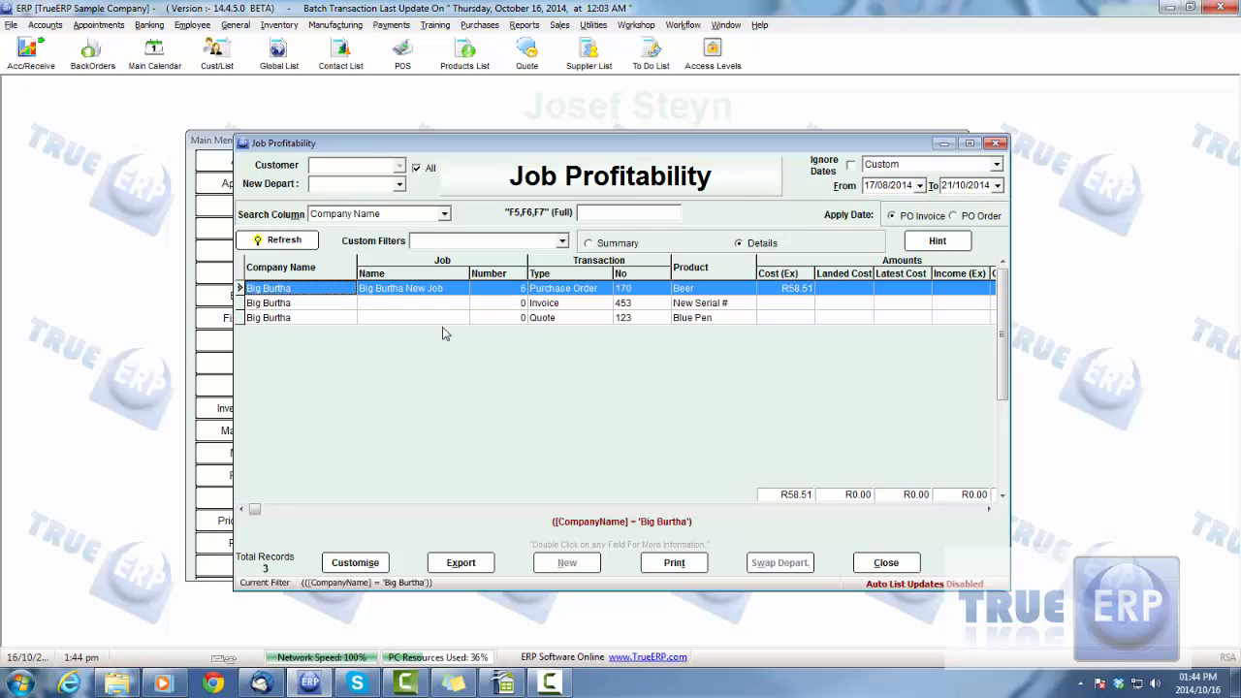
{"action": "left_click", "coordinate": [886, 562]}
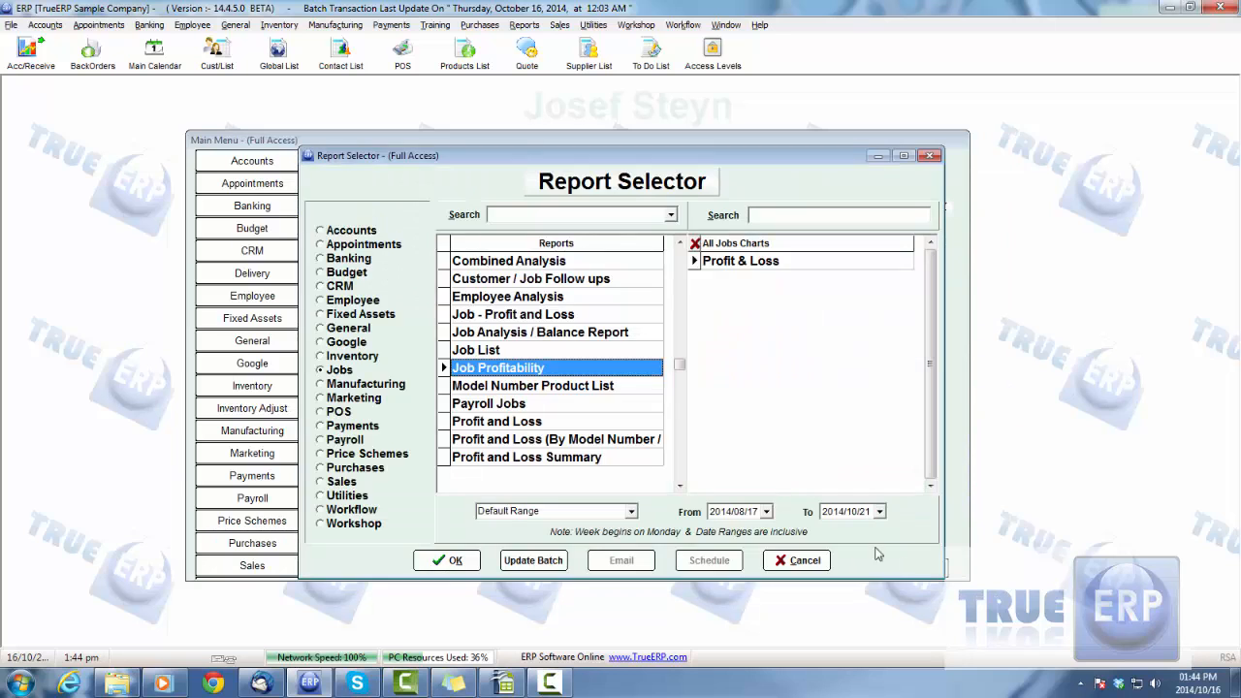
{"action": "left_click", "coordinate": [797, 560]}
Open the Big Burtha New Job sales order from the Sales Order Express List and convert it to an invoice
{"action": "left_click_drag", "start_coordinate": [592, 143], "coordinate": [584, 142]}
{"action": "left_click", "coordinate": [607, 358]}
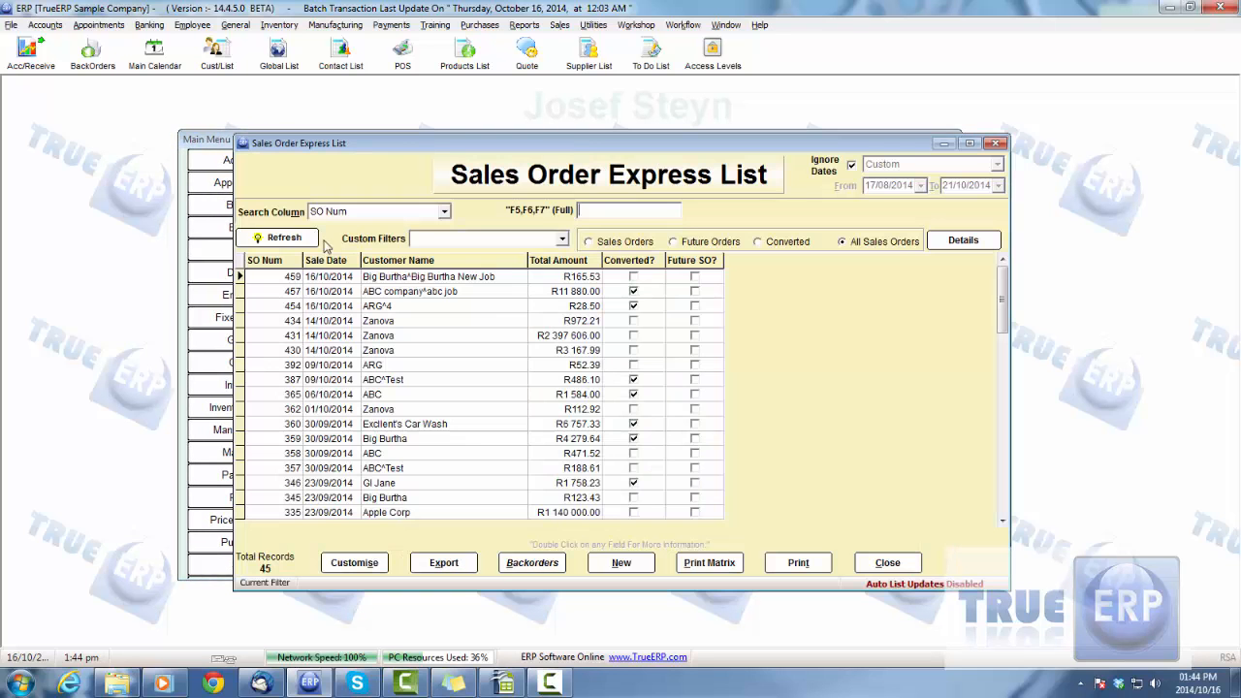
{"action": "double_click", "coordinate": [446, 276]}
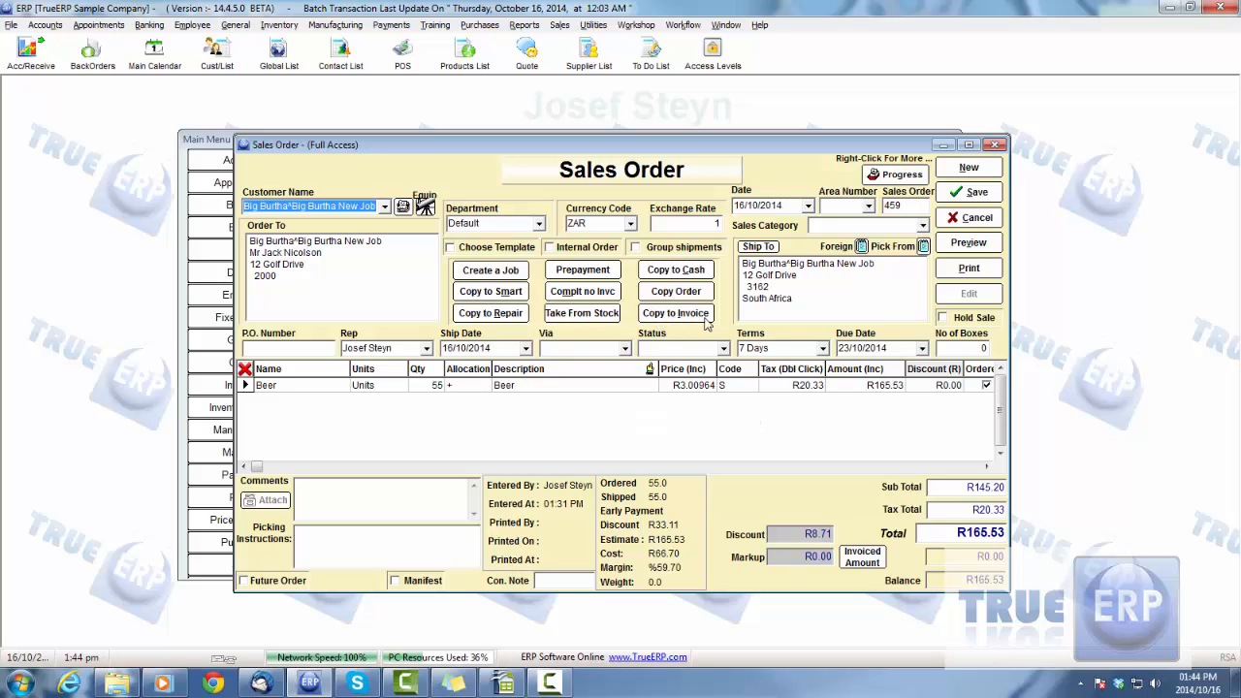
{"action": "left_click", "coordinate": [694, 315]}
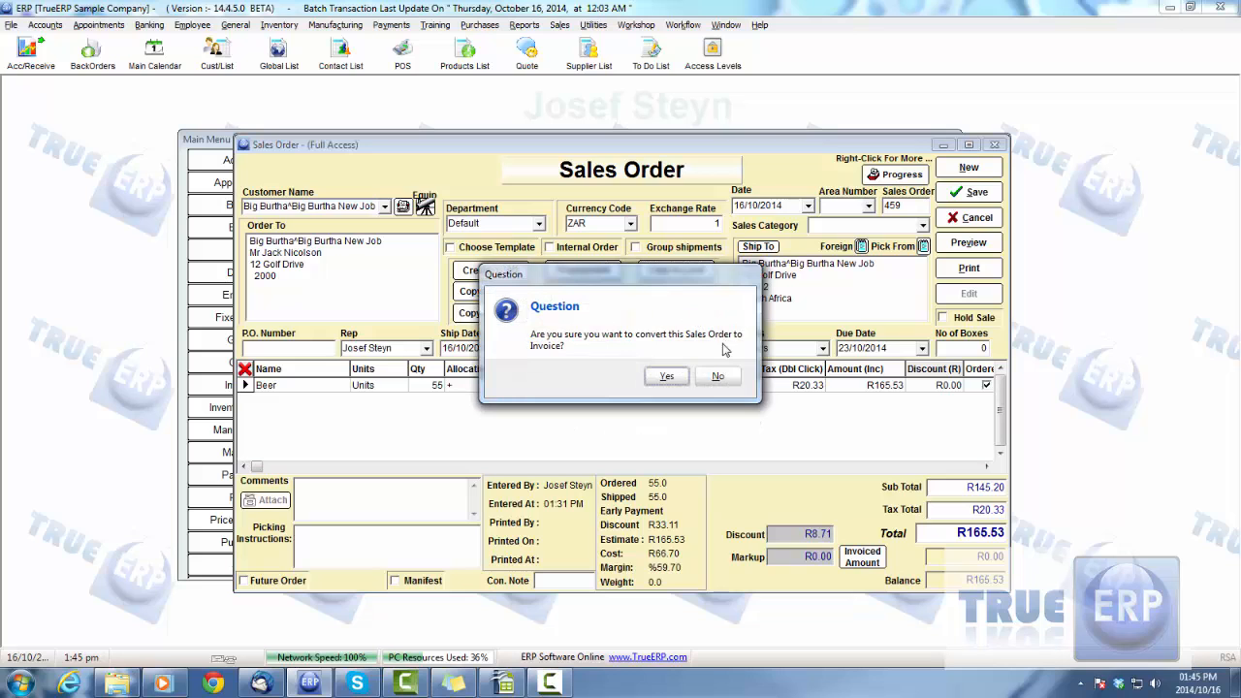
{"action": "left_click", "coordinate": [660, 378]}
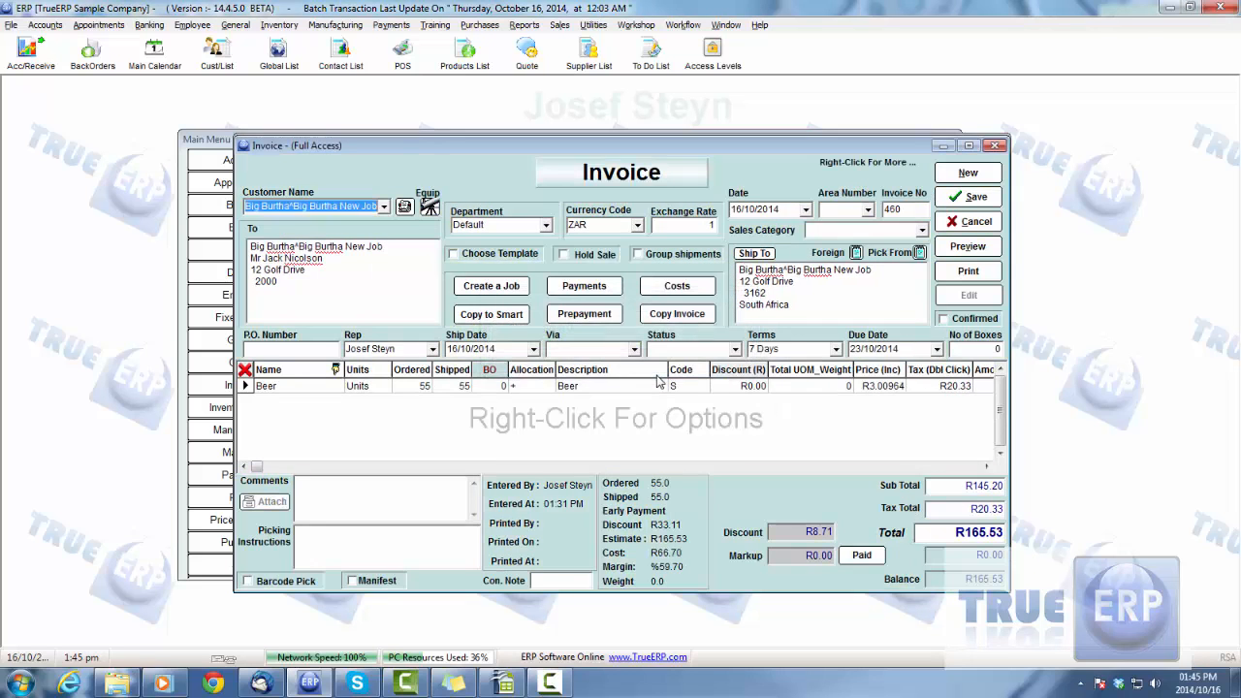
{"action": "left_click_drag", "start_coordinate": [644, 151], "coordinate": [633, 151]}
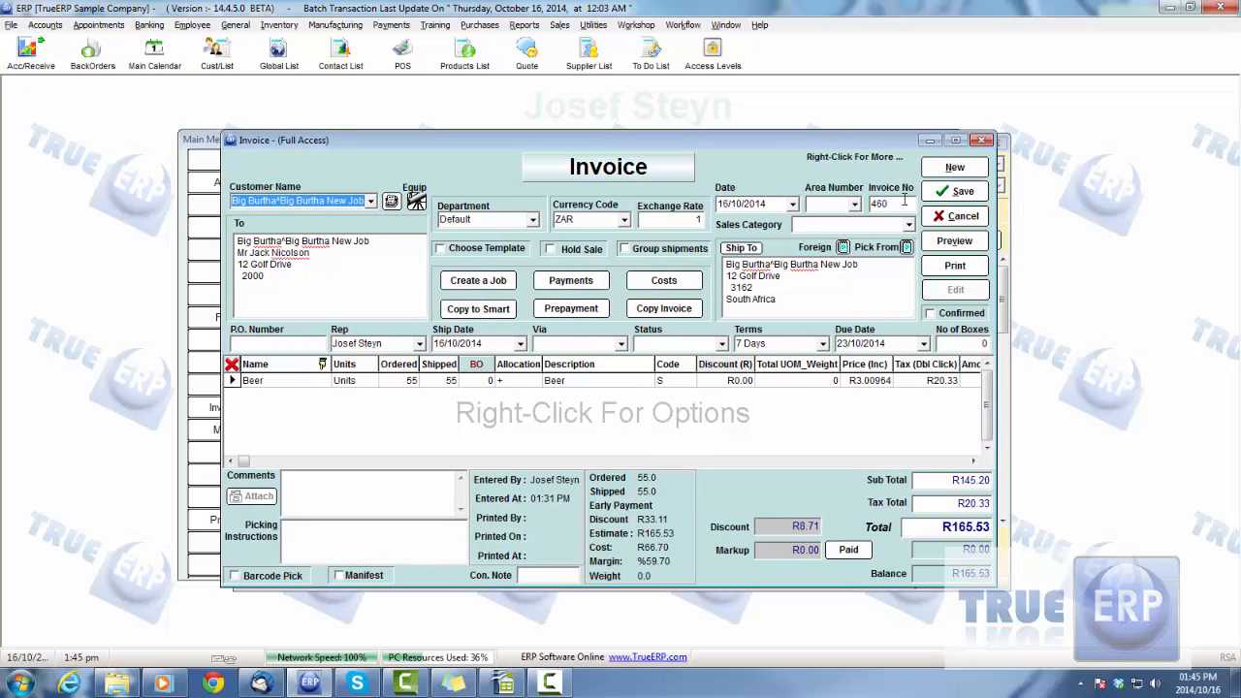
Save the Big Burtha New Job invoice and close the Sales Order Express List
{"action": "left_click", "coordinate": [955, 192]}
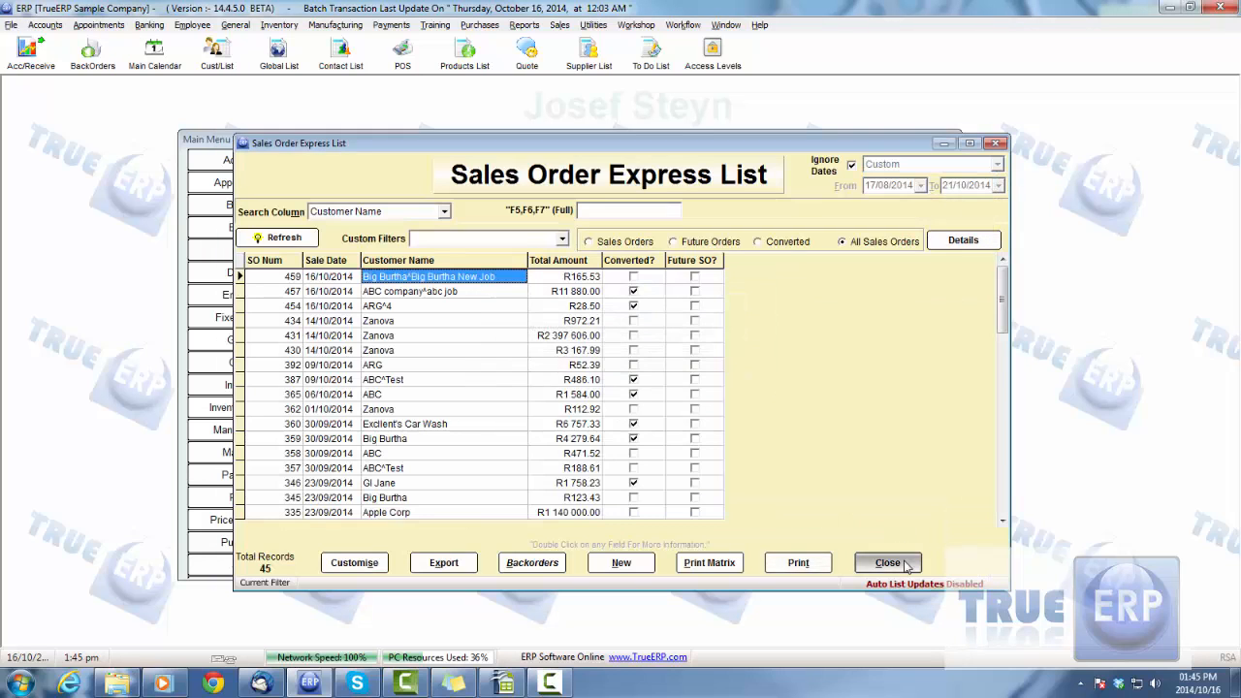
{"action": "left_click", "coordinate": [906, 565]}
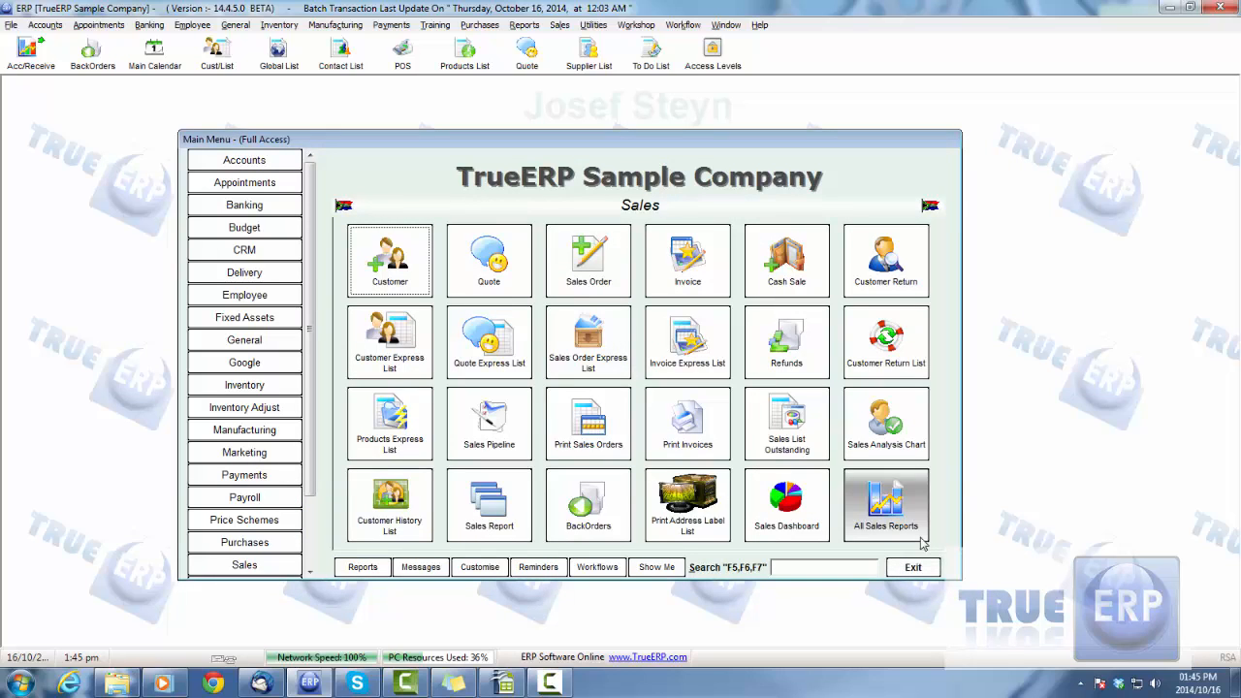
Open the Job Profitability report from the Jobs reports and search the company names for "big"
{"action": "left_click", "coordinate": [905, 524]}
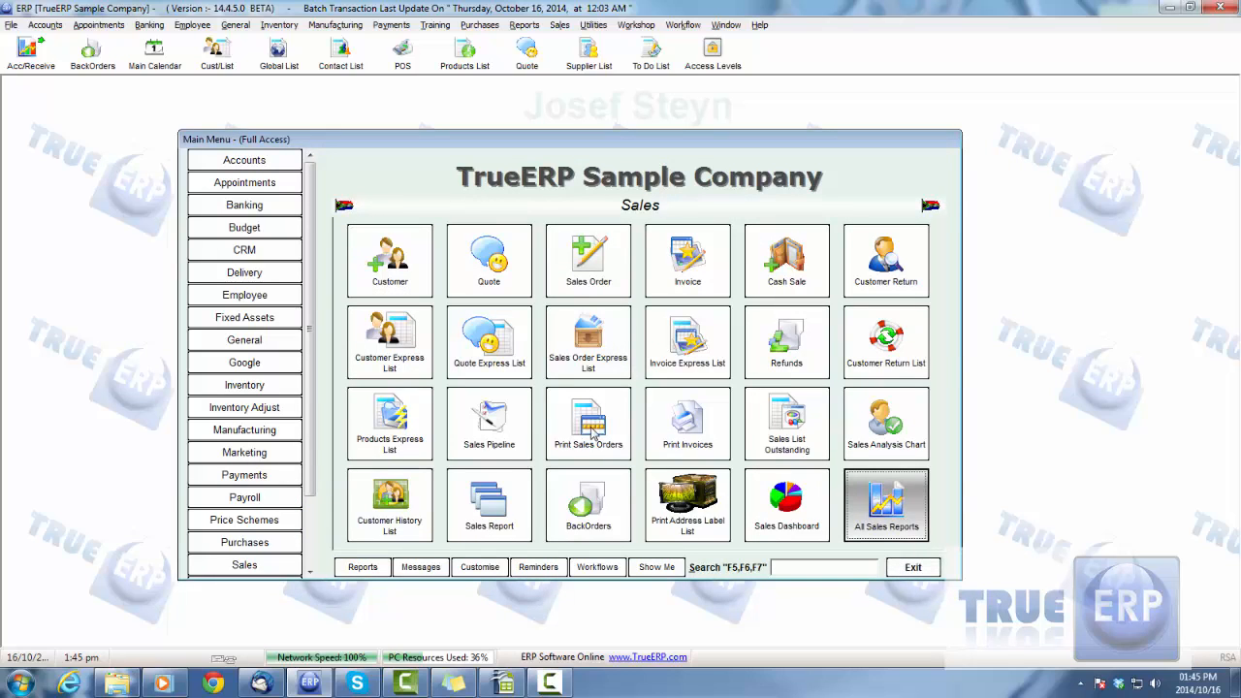
{"action": "left_click", "coordinate": [341, 371]}
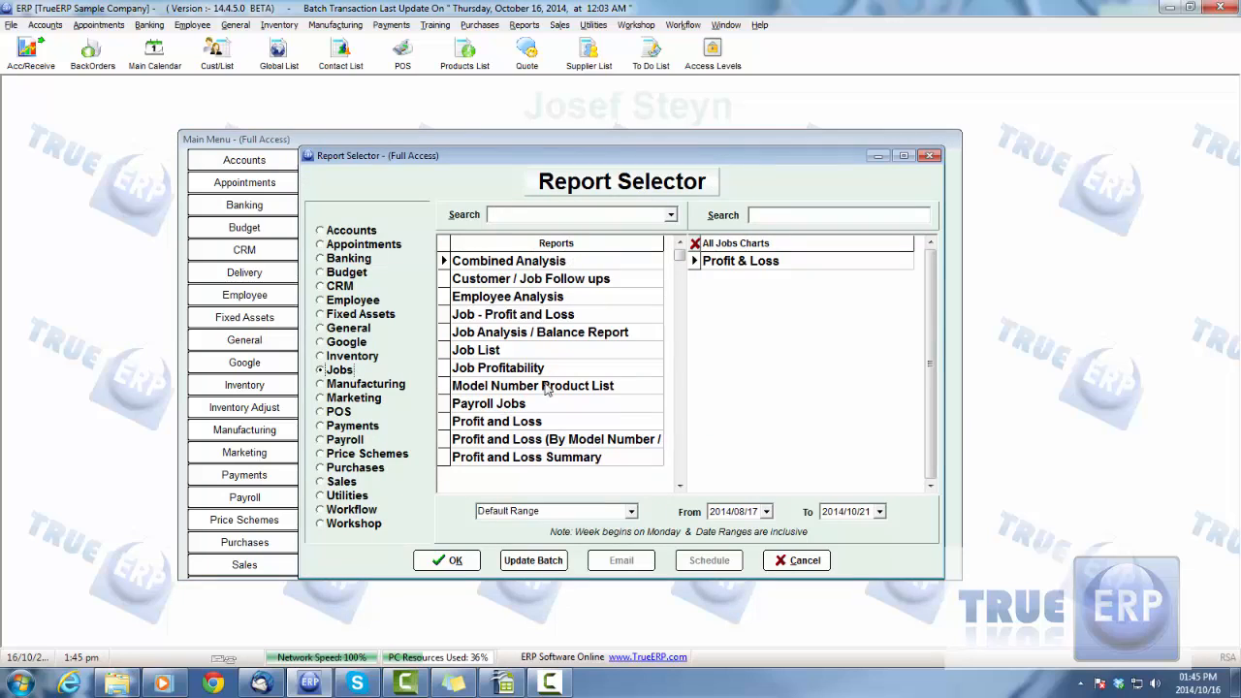
{"action": "double_click", "coordinate": [496, 366]}
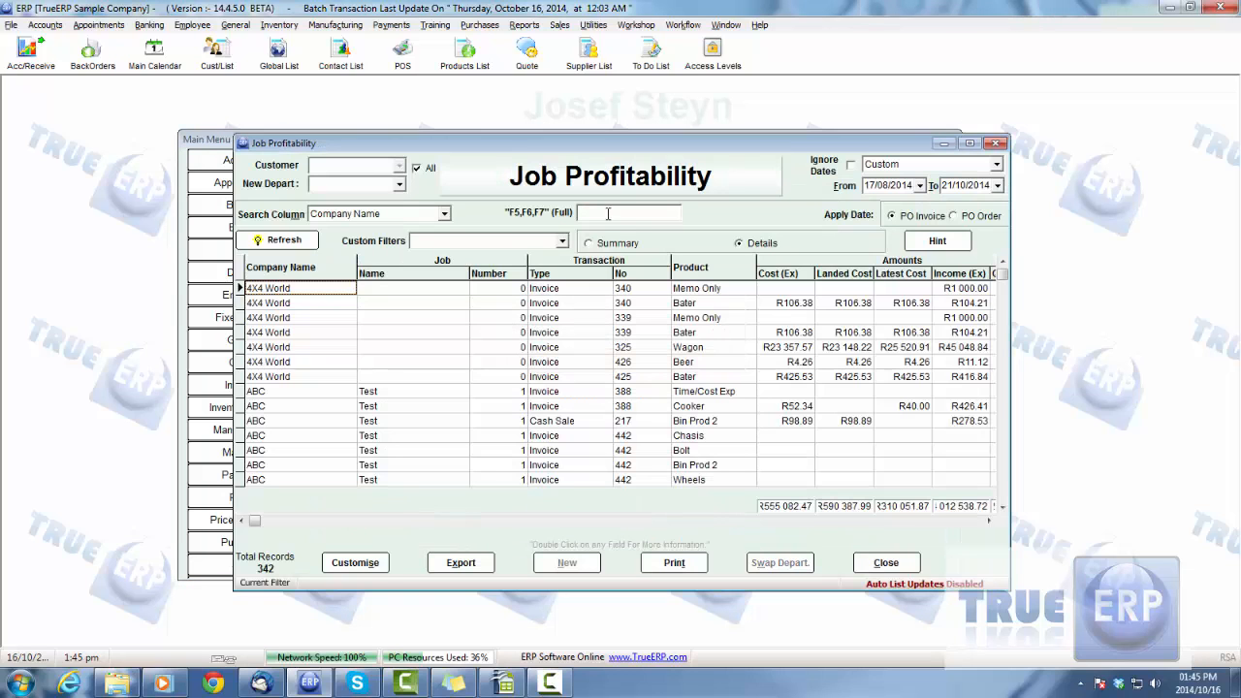
{"action": "type", "text": "big"}
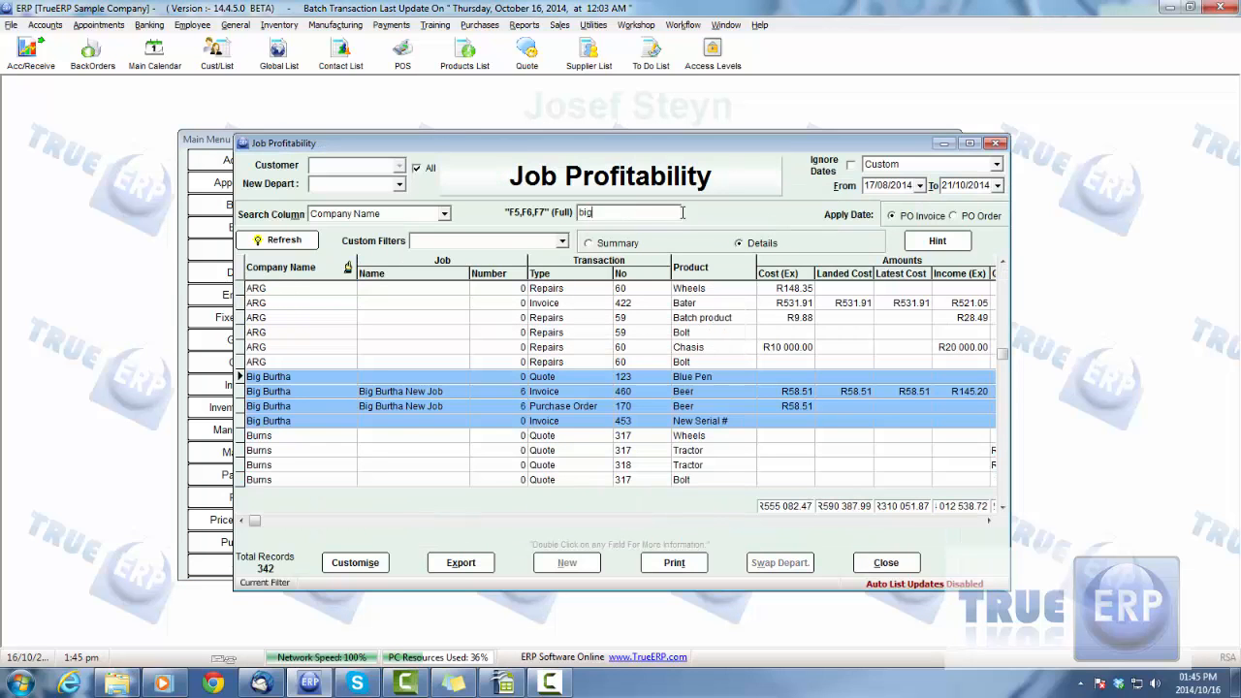
Compare the job name and transaction type on Big Burtha New Job's invoice and purchase order lines
{"action": "left_click", "coordinate": [402, 407]}
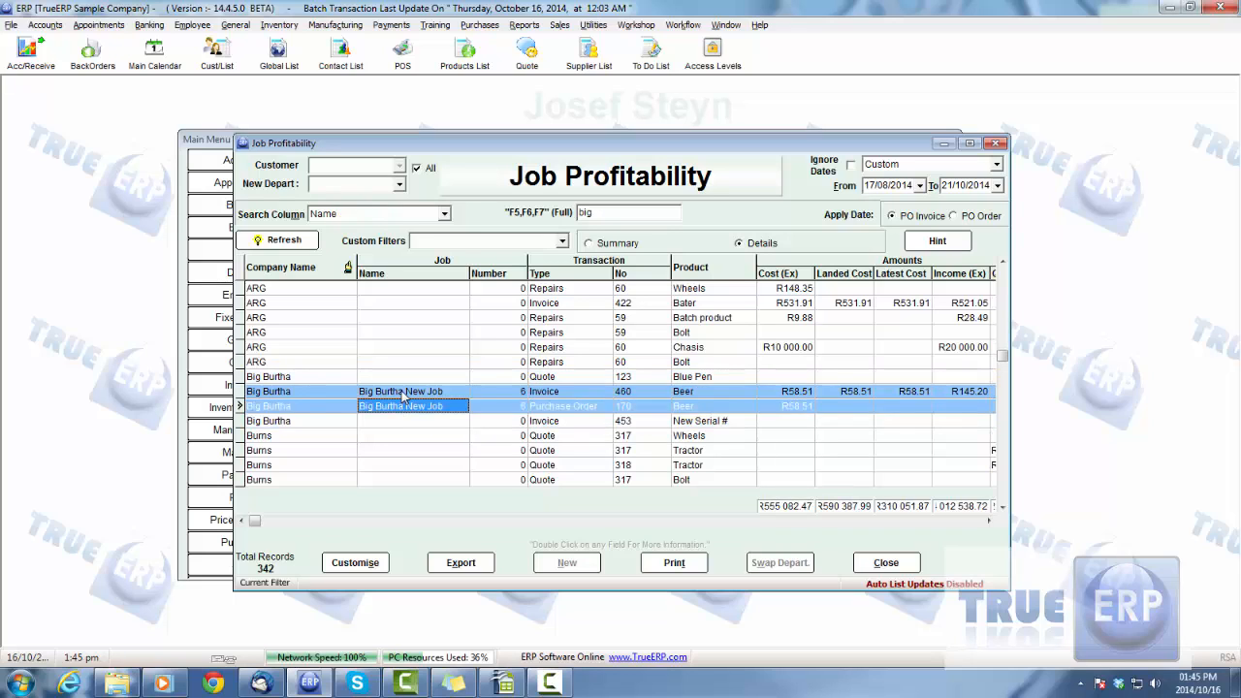
{"action": "left_click", "coordinate": [406, 393]}
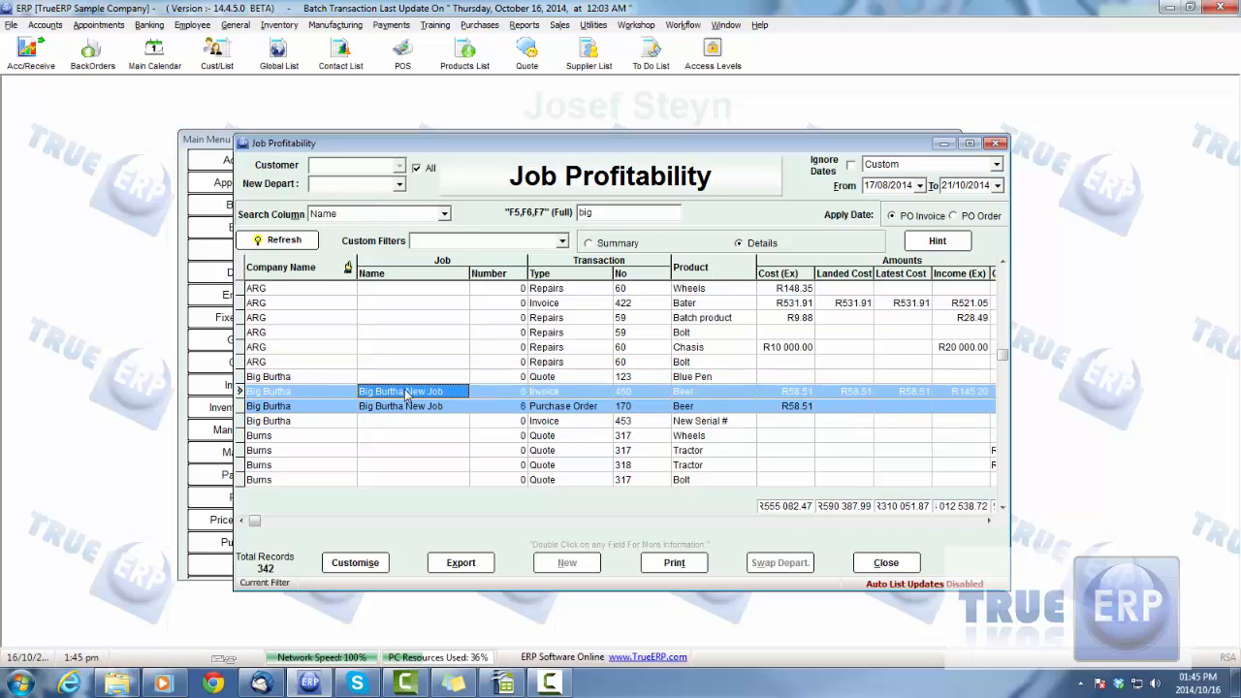
{"action": "left_click", "coordinate": [384, 408]}
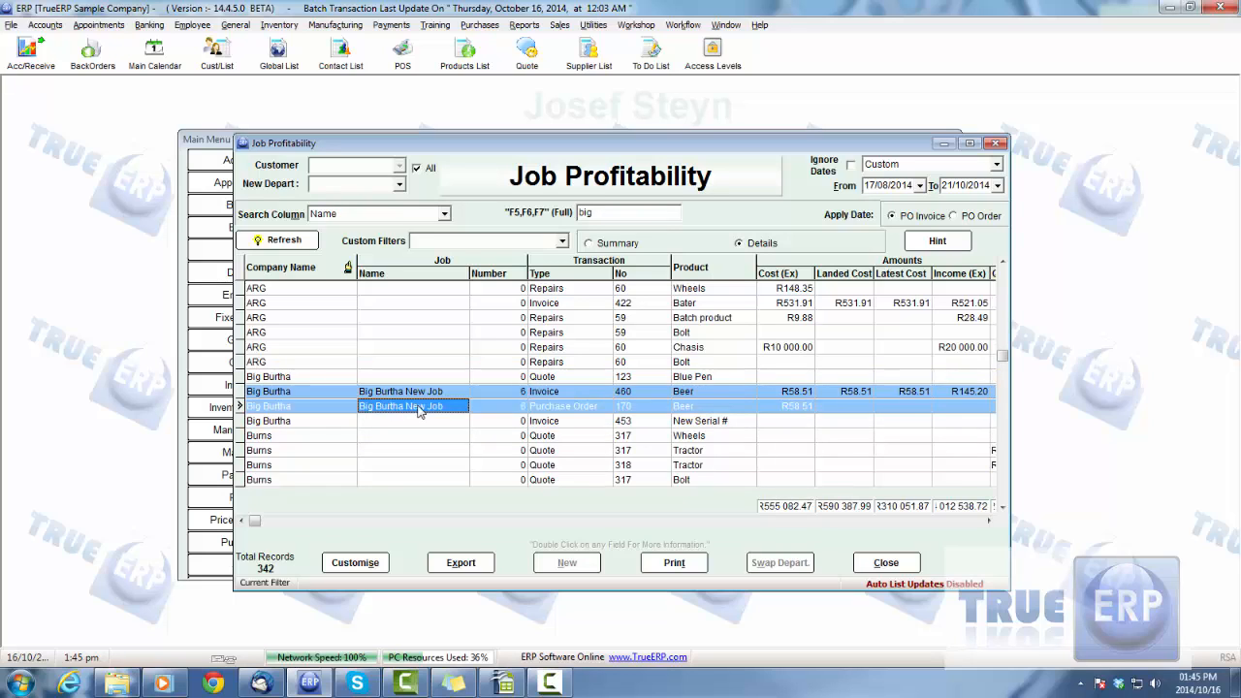
{"action": "left_click", "coordinate": [560, 408]}
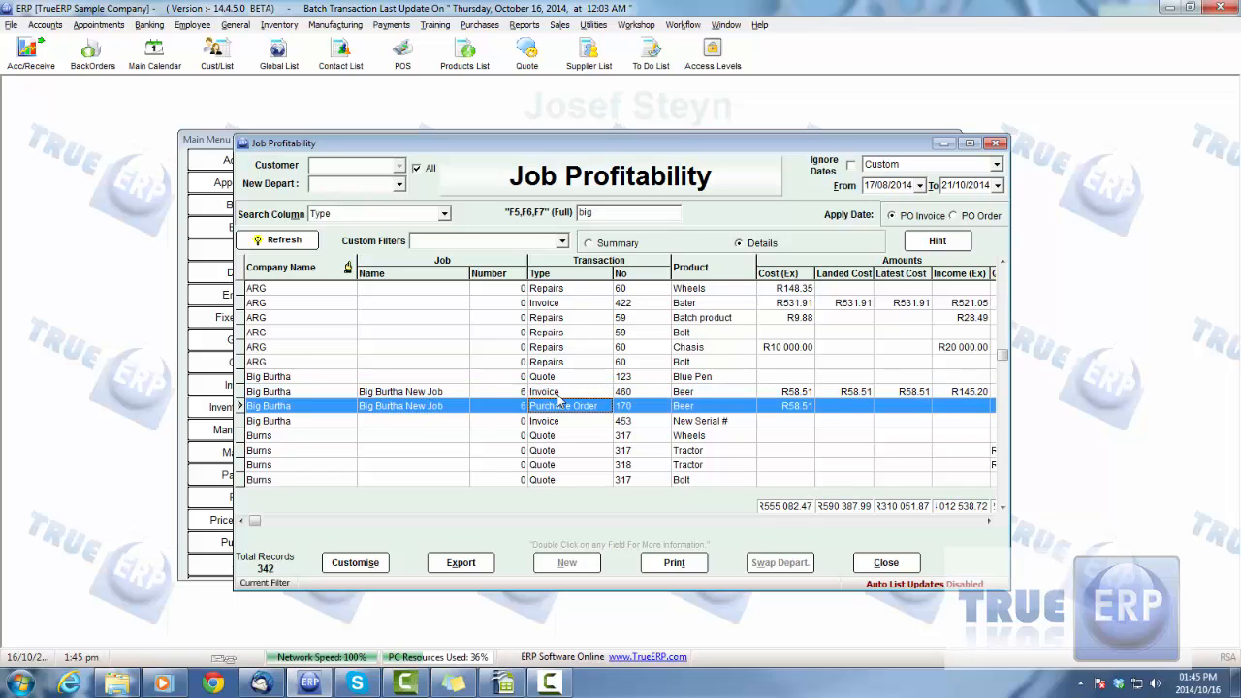
{"action": "left_click", "coordinate": [559, 394]}
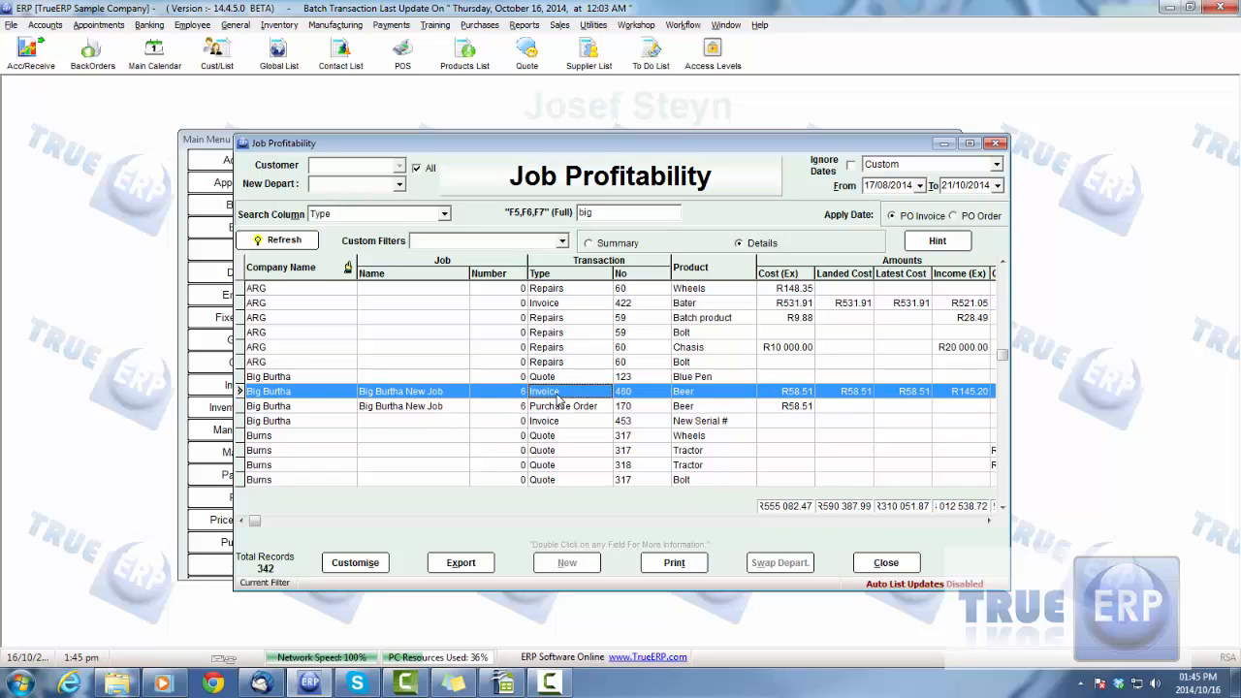
{"action": "left_click", "coordinate": [407, 409], "text": "ctrl"}
{"action": "left_click", "coordinate": [396, 394], "text": "ctrl"}
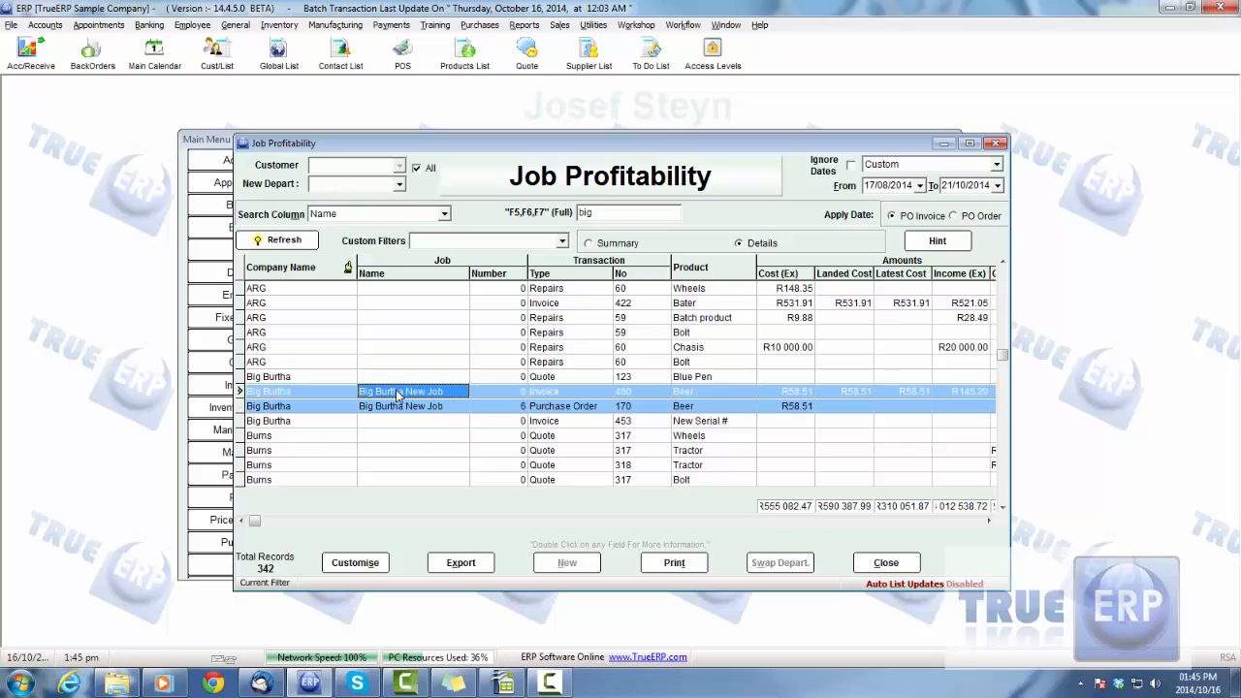
{"action": "left_click", "coordinate": [426, 407], "text": "ctrl"}
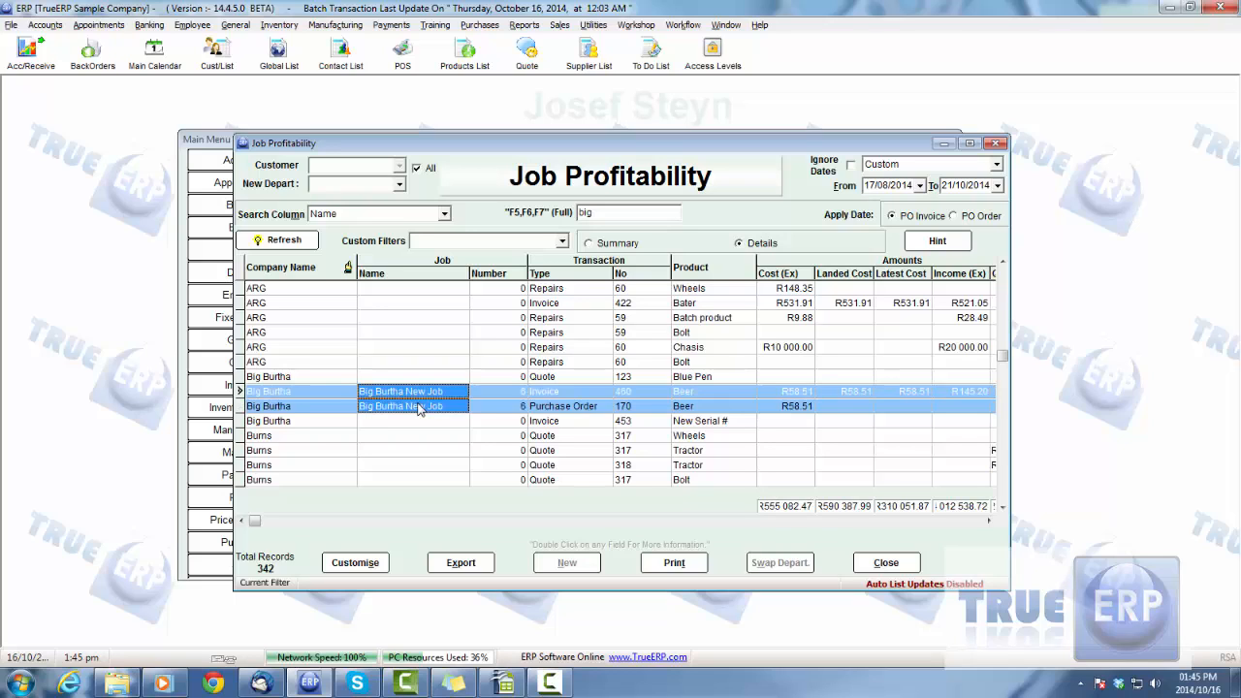
{"action": "left_click", "coordinate": [558, 394]}
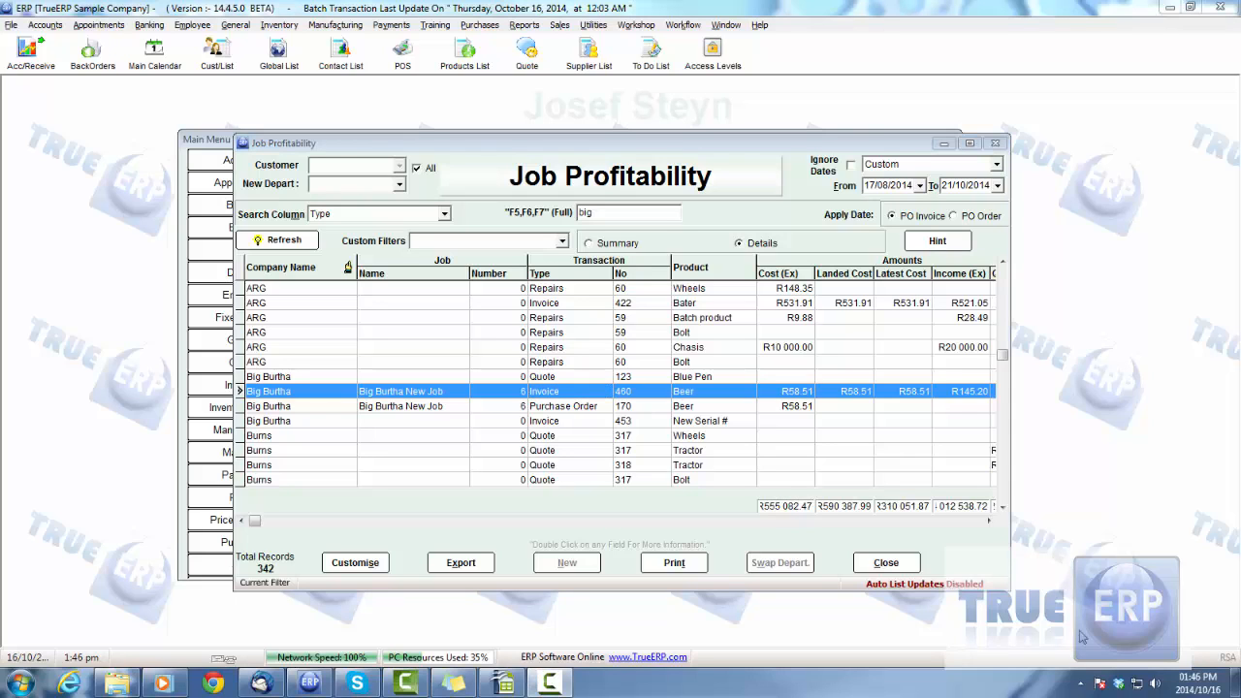
Recheck both Big Burtha New Job lines, and close the Job Profitability report and the Report Selector
{"action": "left_click", "coordinate": [384, 409], "text": "ctrl"}
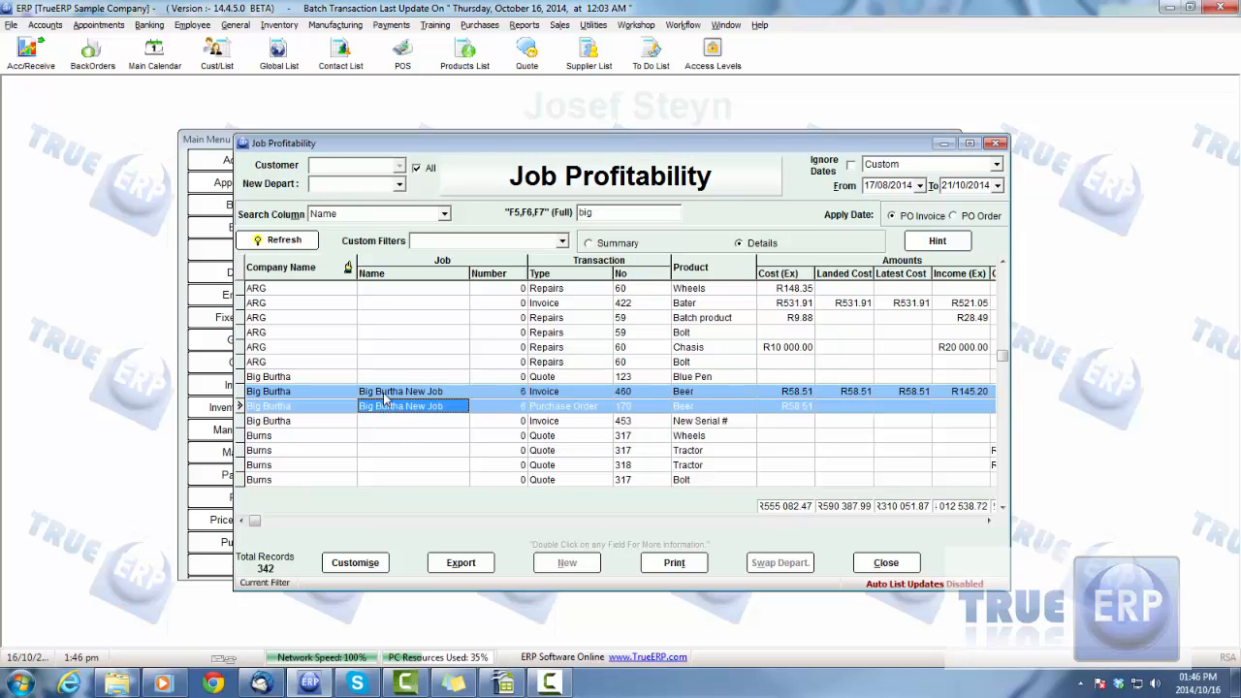
{"action": "left_click", "coordinate": [384, 395], "text": "ctrl"}
{"action": "left_click", "coordinate": [550, 408]}
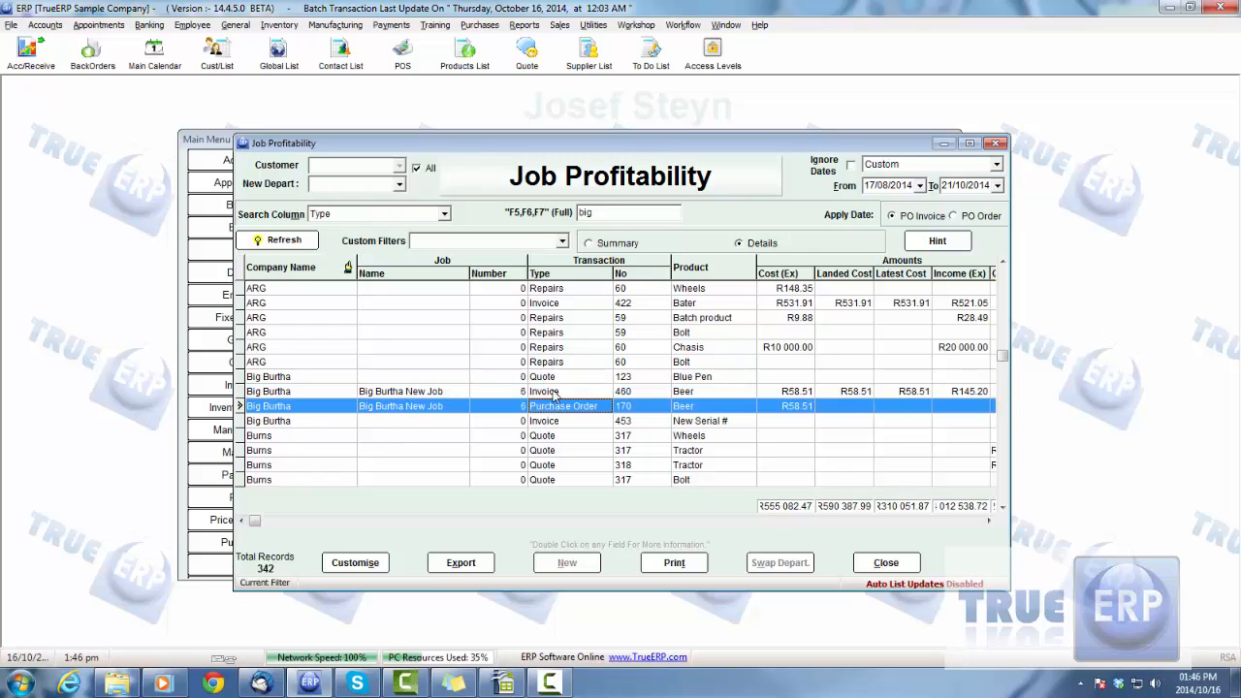
{"action": "left_click", "coordinate": [553, 393]}
{"action": "left_click", "coordinate": [556, 407]}
{"action": "left_click", "coordinate": [558, 393]}
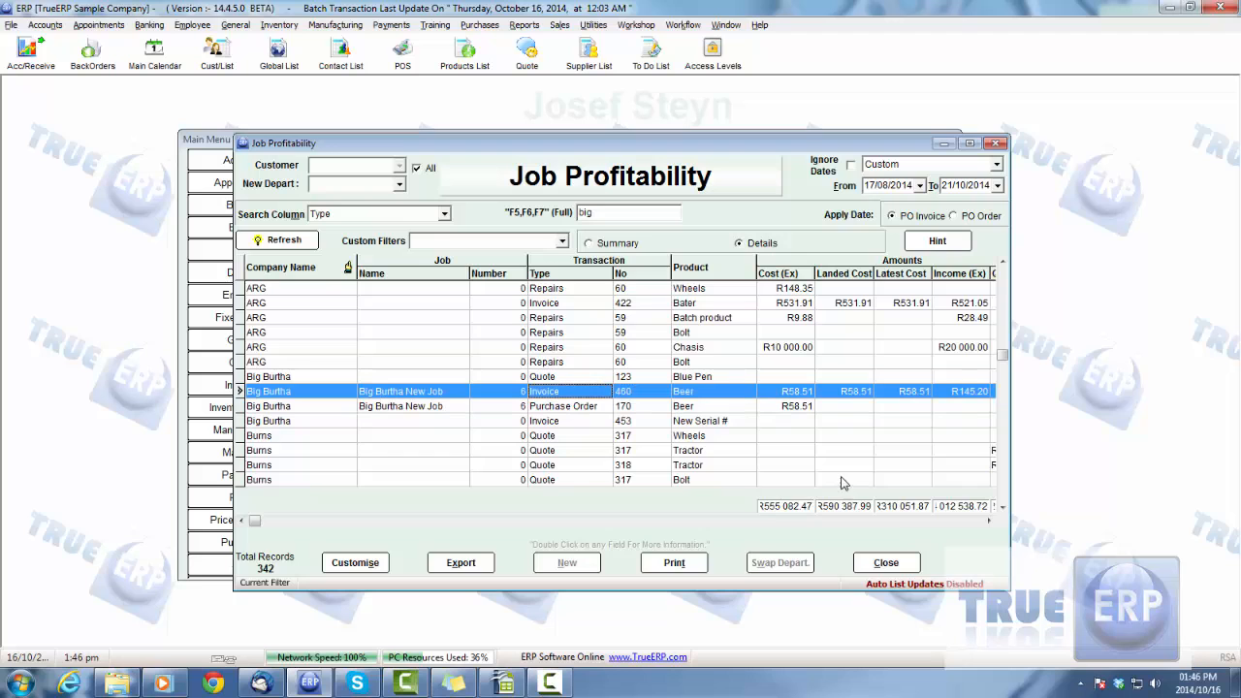
{"action": "left_click", "coordinate": [894, 563]}
{"action": "left_click", "coordinate": [811, 564]}
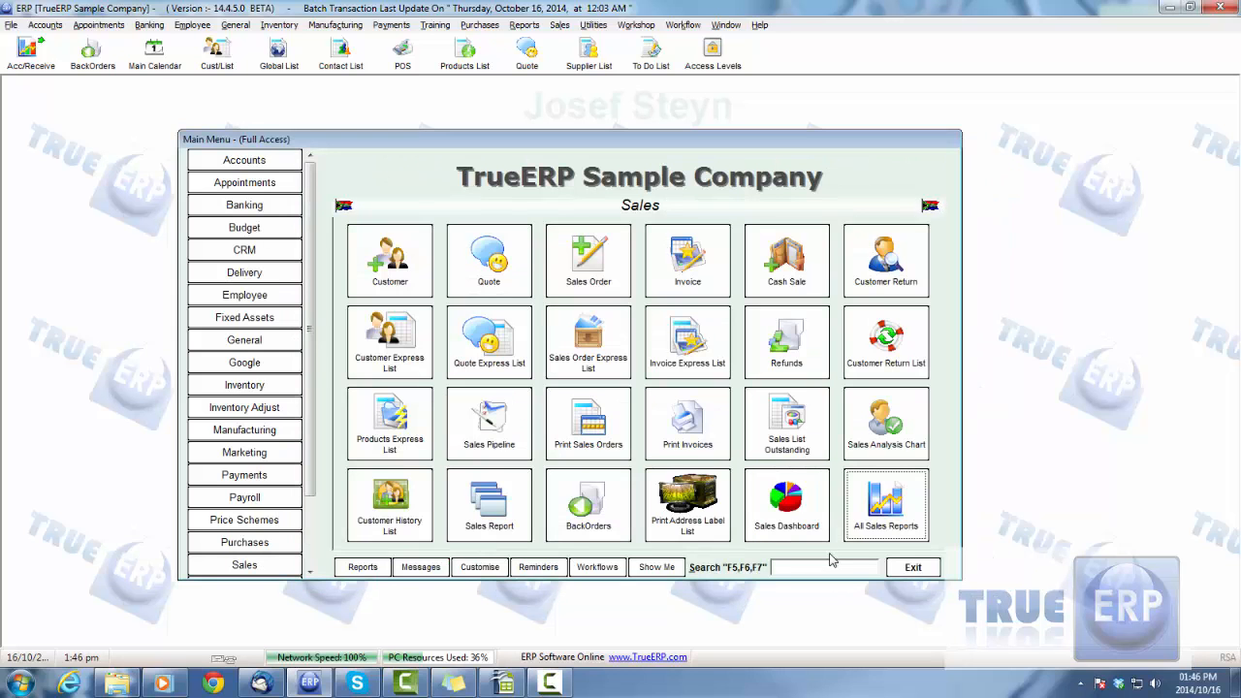
Open the Big Burtha New Job invoice from the Invoice Express List
{"action": "left_click_drag", "start_coordinate": [613, 144], "coordinate": [578, 139]}
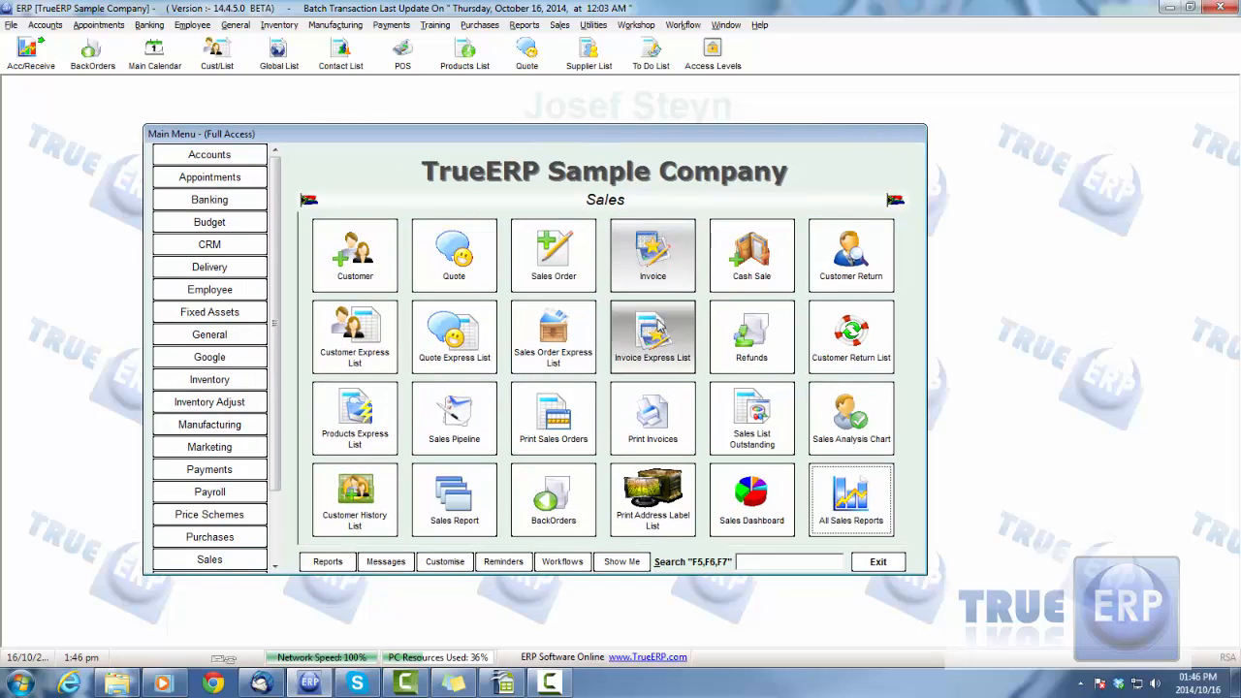
{"action": "left_click", "coordinate": [652, 337]}
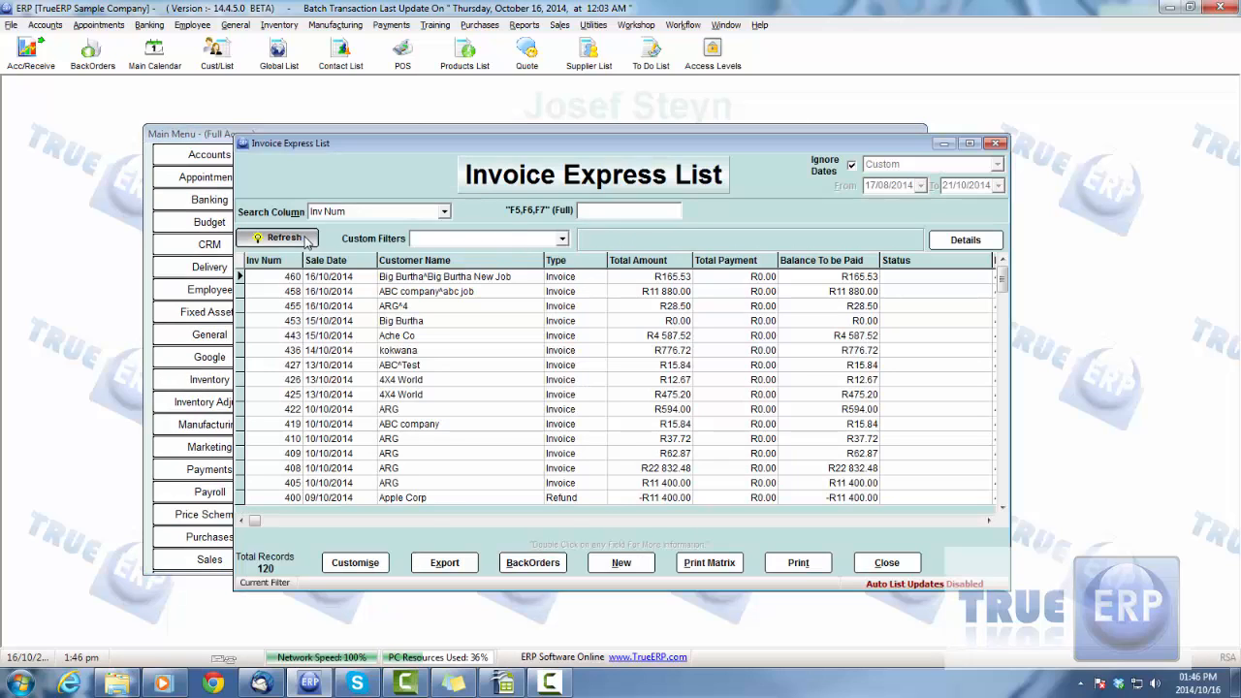
{"action": "double_click", "coordinate": [479, 279]}
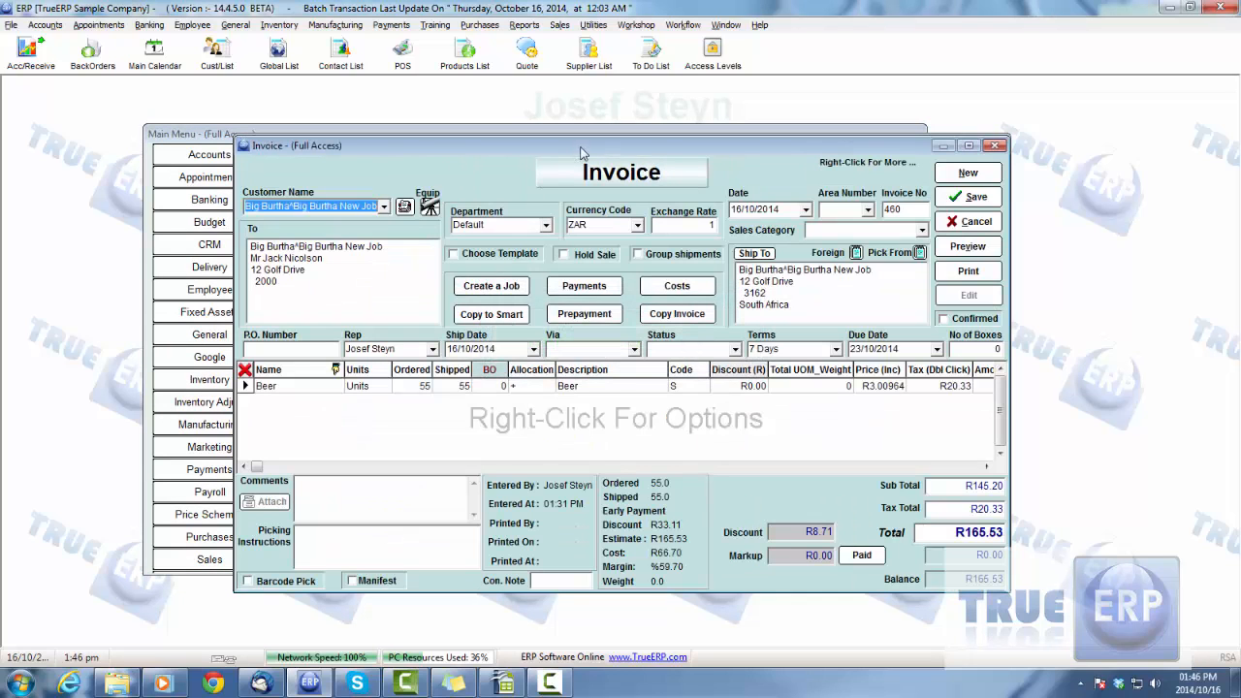
{"action": "mouse_move", "coordinate": [591, 148]}
{"action": "left_mouse_down"}
{"action": "mouse_move", "coordinate": [534, 153]}
{"action": "mouse_move", "coordinate": [585, 148]}
{"action": "left_mouse_up"}
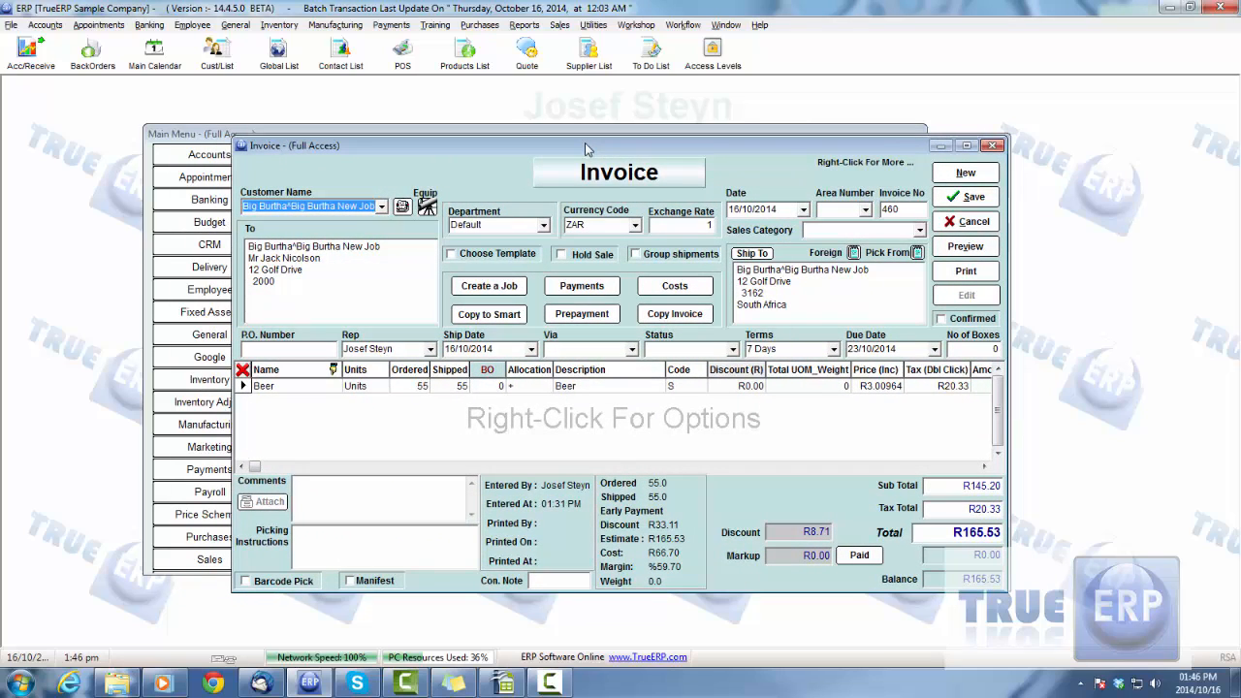
Open the invoice's Customer Costs and review its product, expense and timesheet costs
{"action": "left_click", "coordinate": [684, 289]}
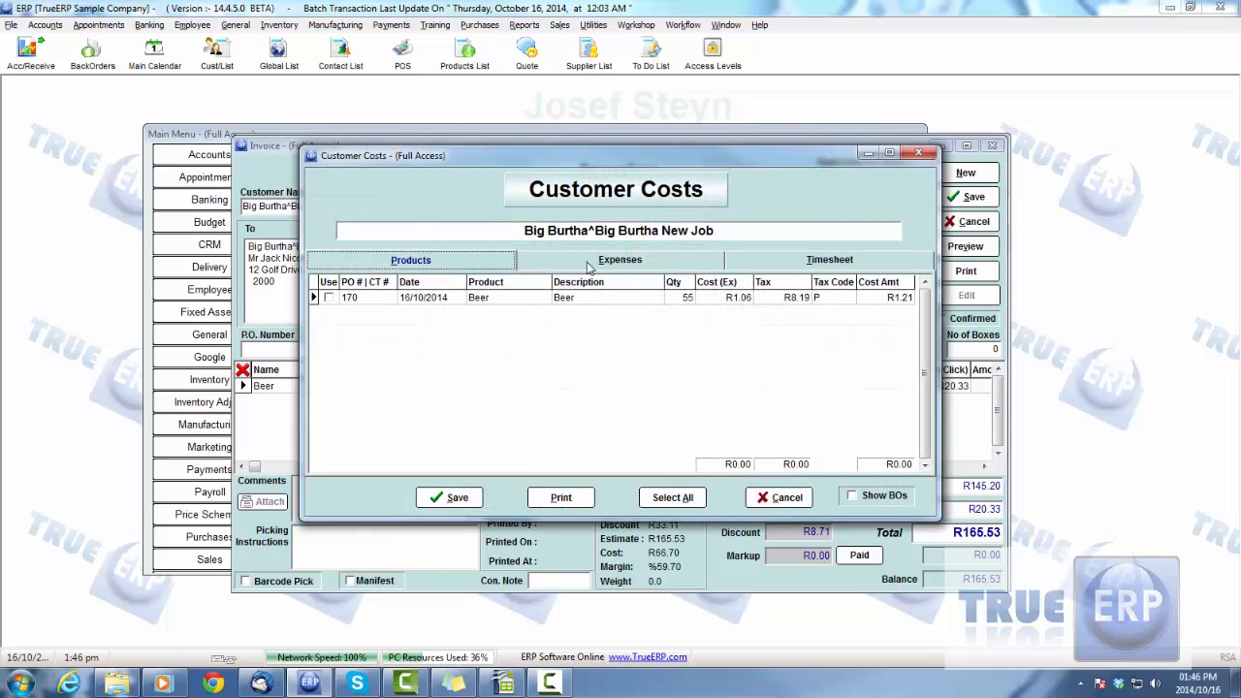
{"action": "left_click_drag", "start_coordinate": [526, 153], "coordinate": [507, 154]}
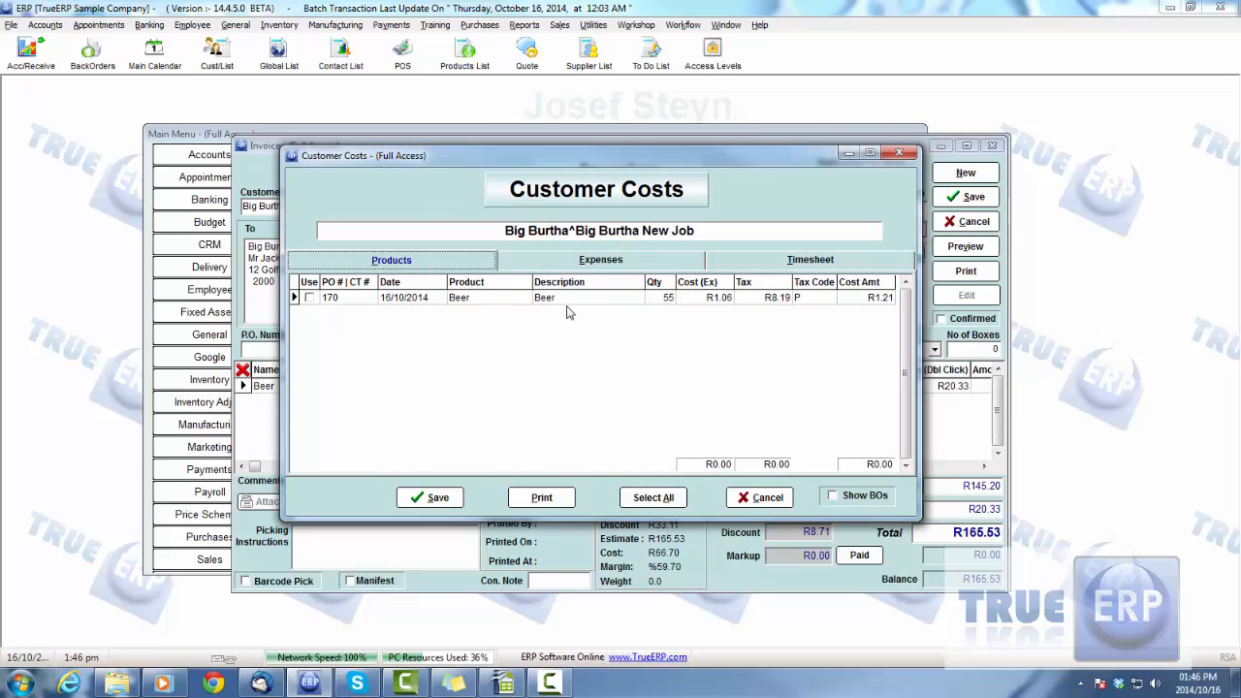
{"action": "left_click", "coordinate": [583, 259]}
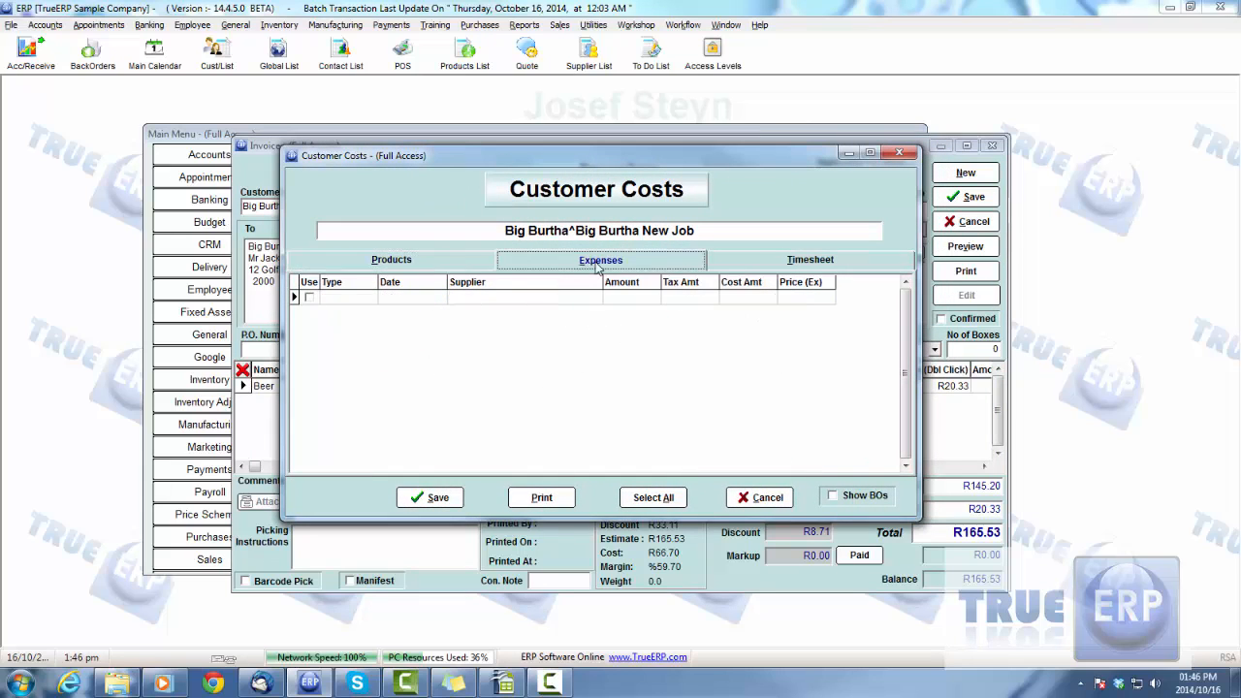
{"action": "left_click", "coordinate": [743, 264]}
{"action": "left_click", "coordinate": [449, 266]}
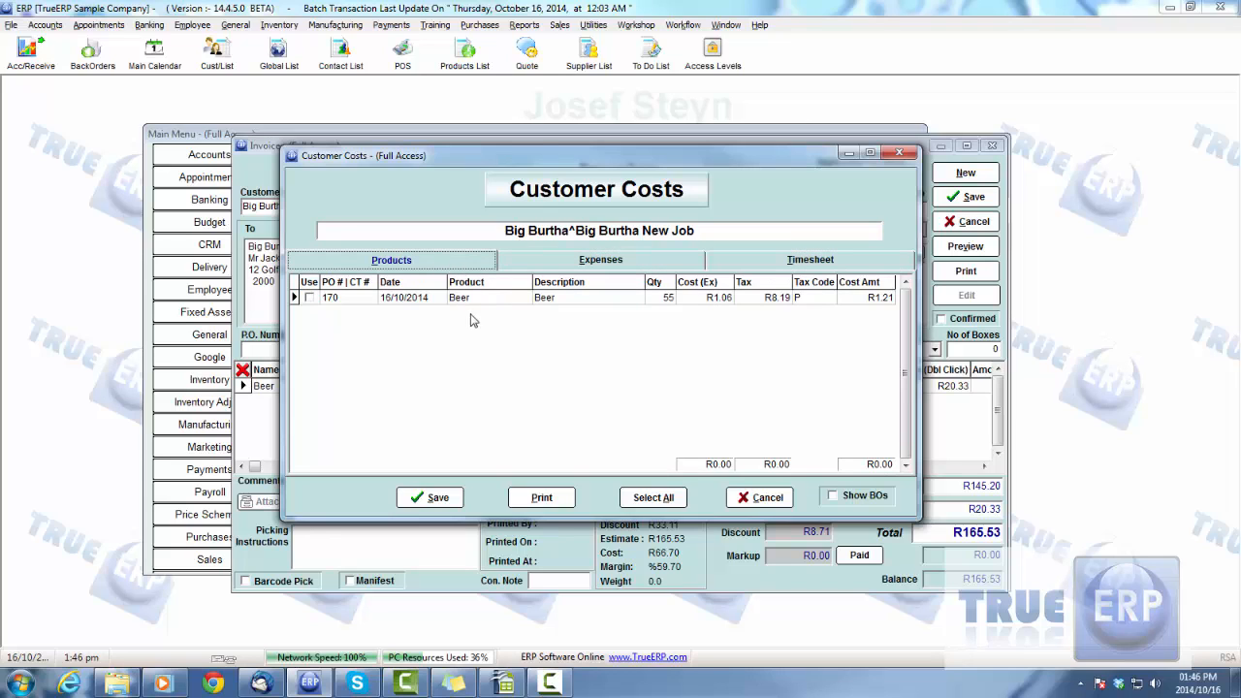
Add the Beer purchase order cost to the invoice, declining to add the products to the customer's special price list
{"action": "left_click", "coordinate": [414, 299]}
{"action": "left_click", "coordinate": [309, 299]}
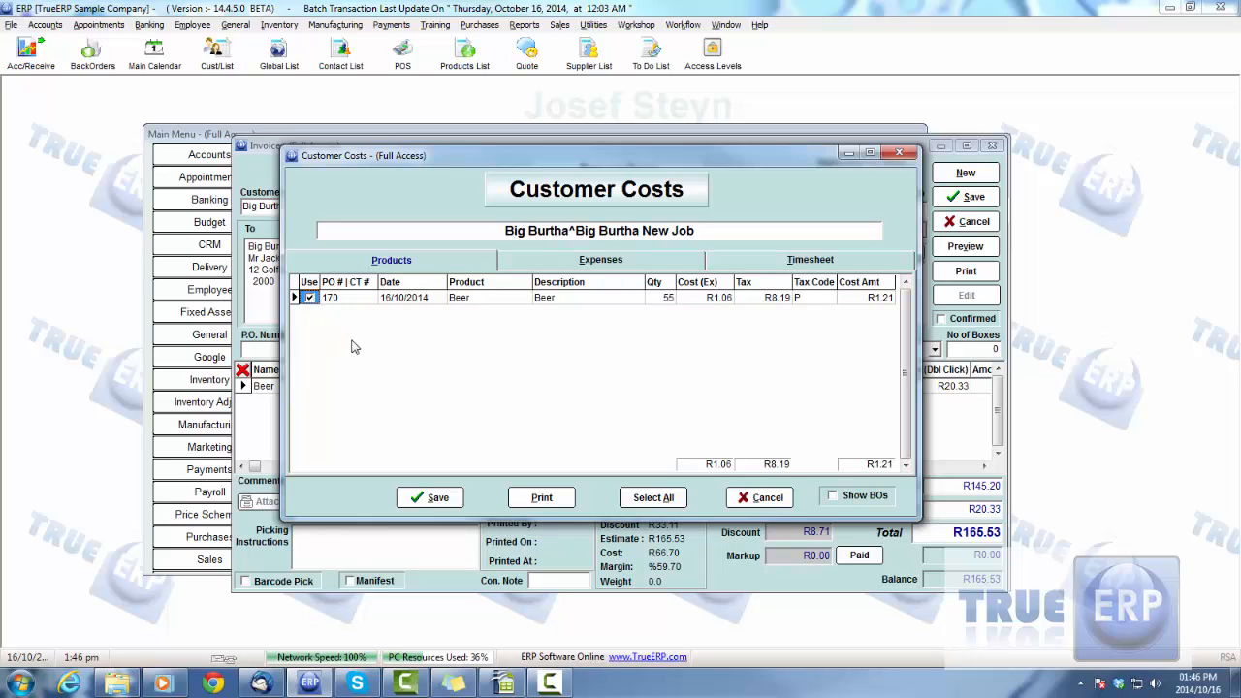
{"action": "left_click", "coordinate": [433, 498]}
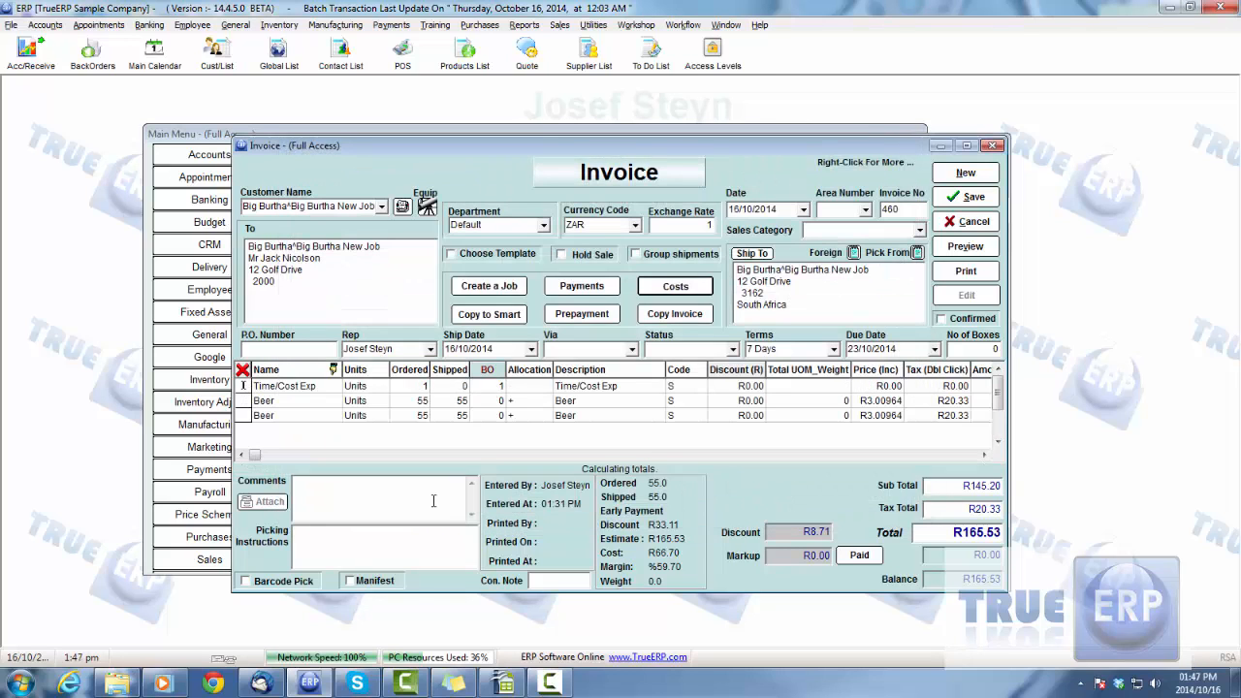
{"action": "left_click", "coordinate": [720, 376]}
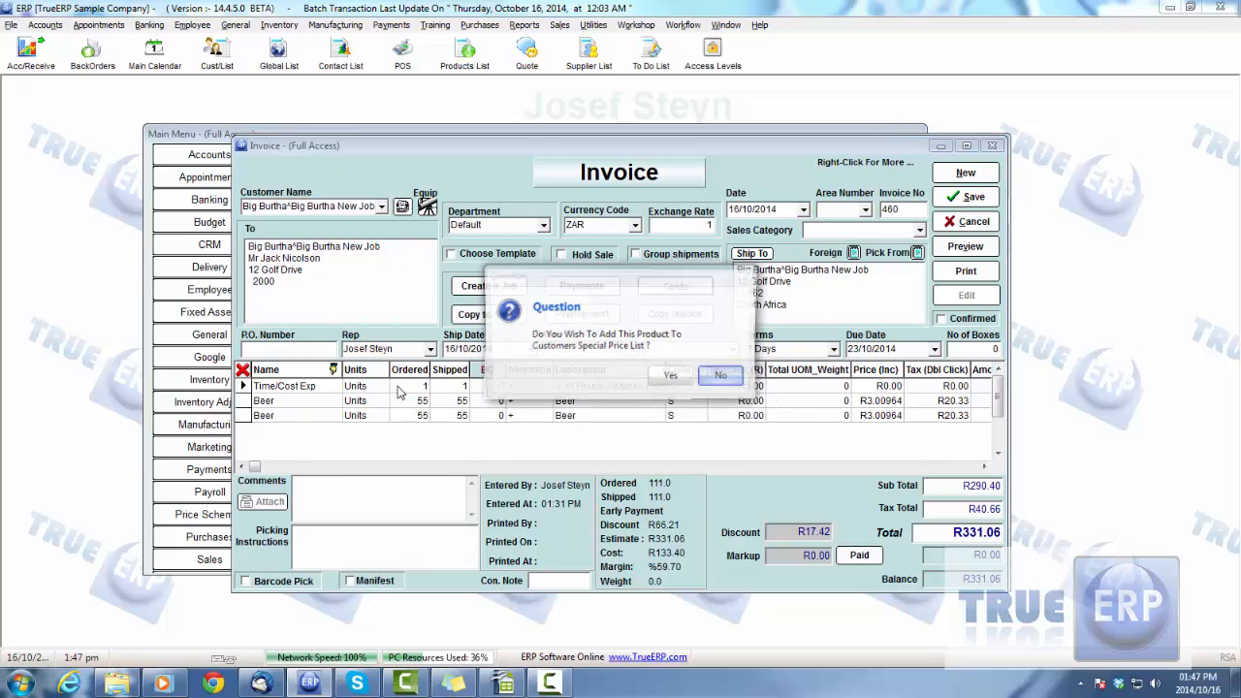
{"action": "left_click", "coordinate": [723, 376]}
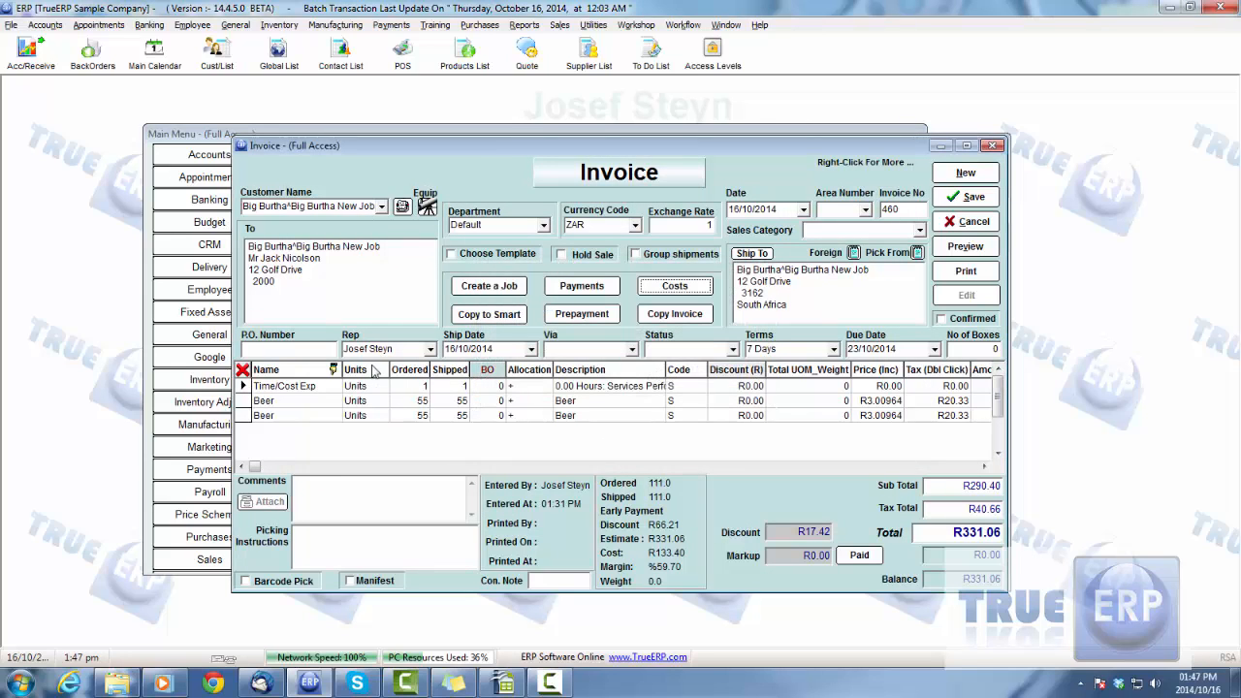
Check the invoice lines, delete only the first of the two Beer lines, and save the invoice
{"action": "left_click", "coordinate": [286, 388]}
{"action": "left_click", "coordinate": [289, 402]}
{"action": "left_click", "coordinate": [289, 416]}
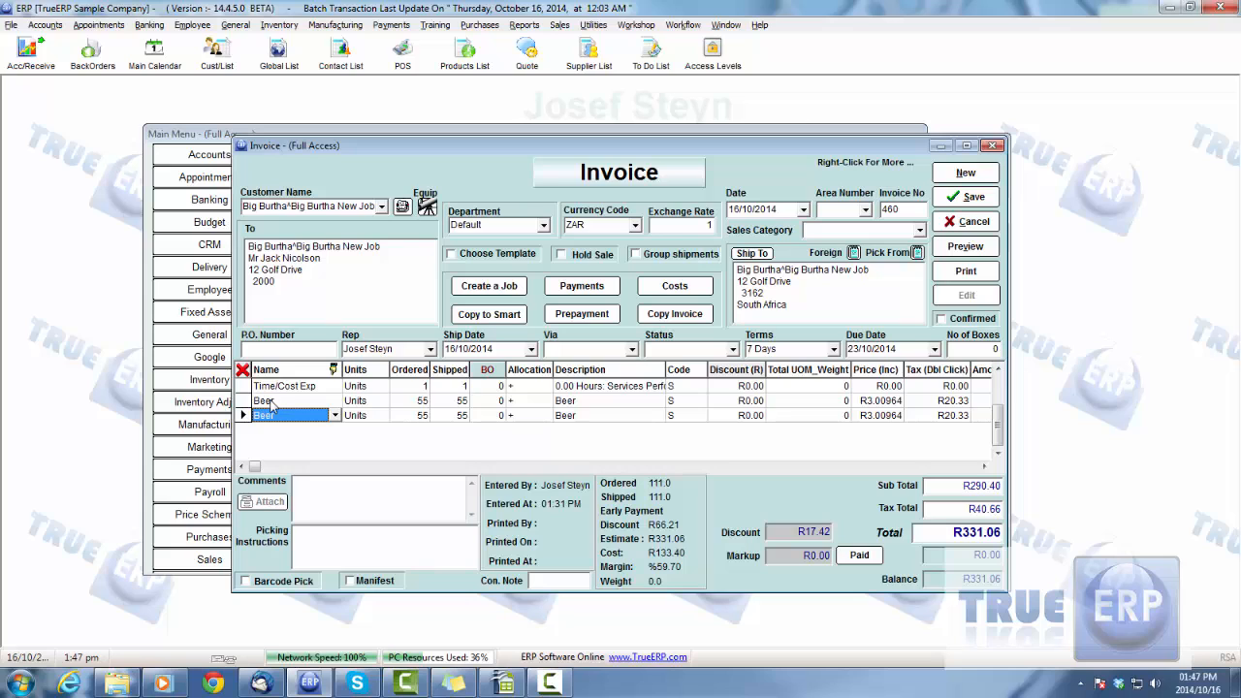
{"action": "left_click", "coordinate": [273, 403]}
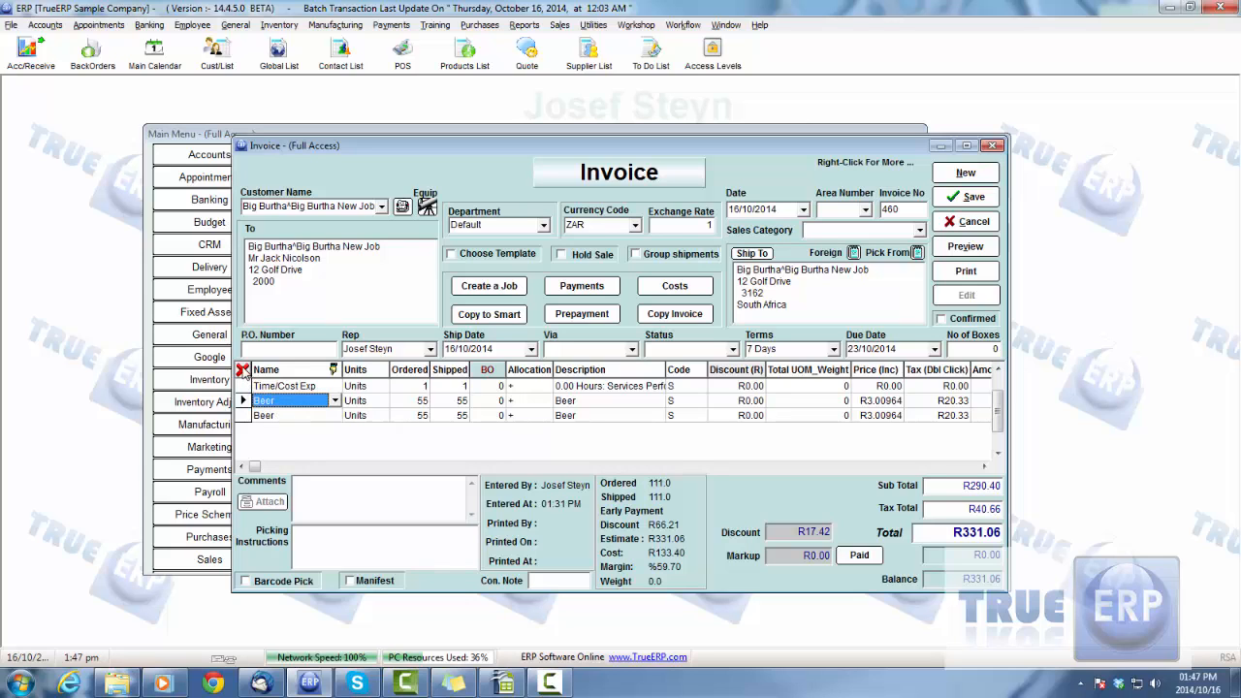
{"action": "left_click", "coordinate": [244, 372]}
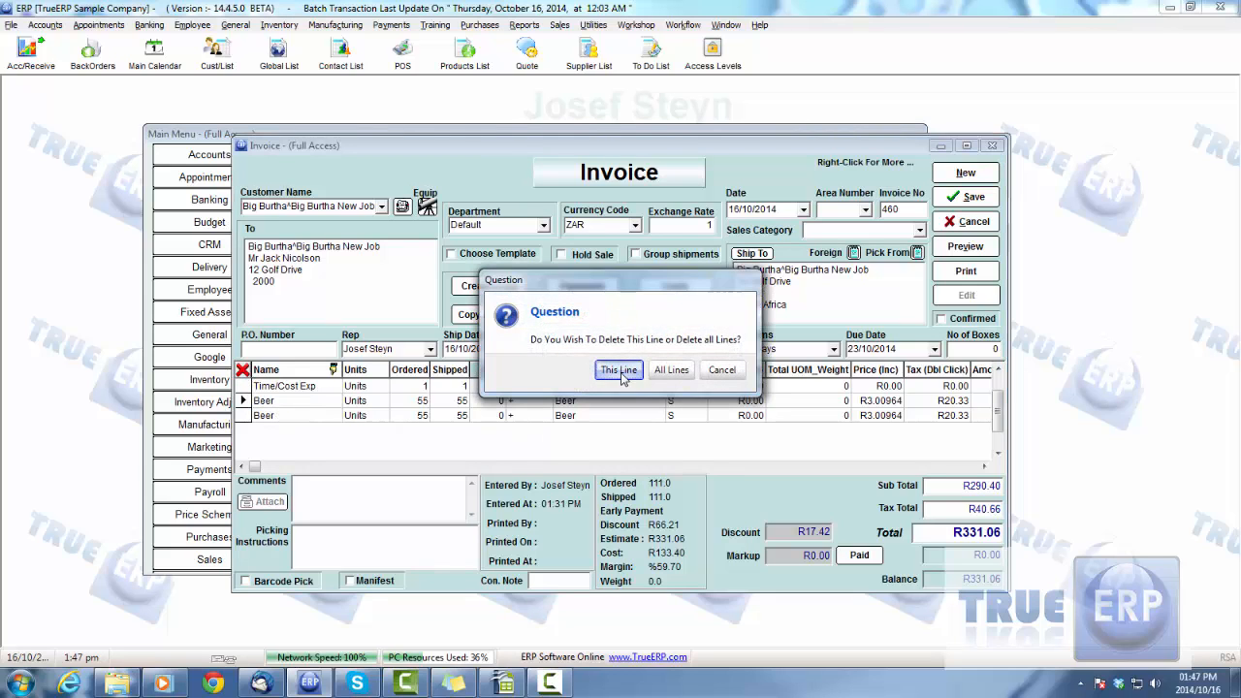
{"action": "key", "text": "Return"}
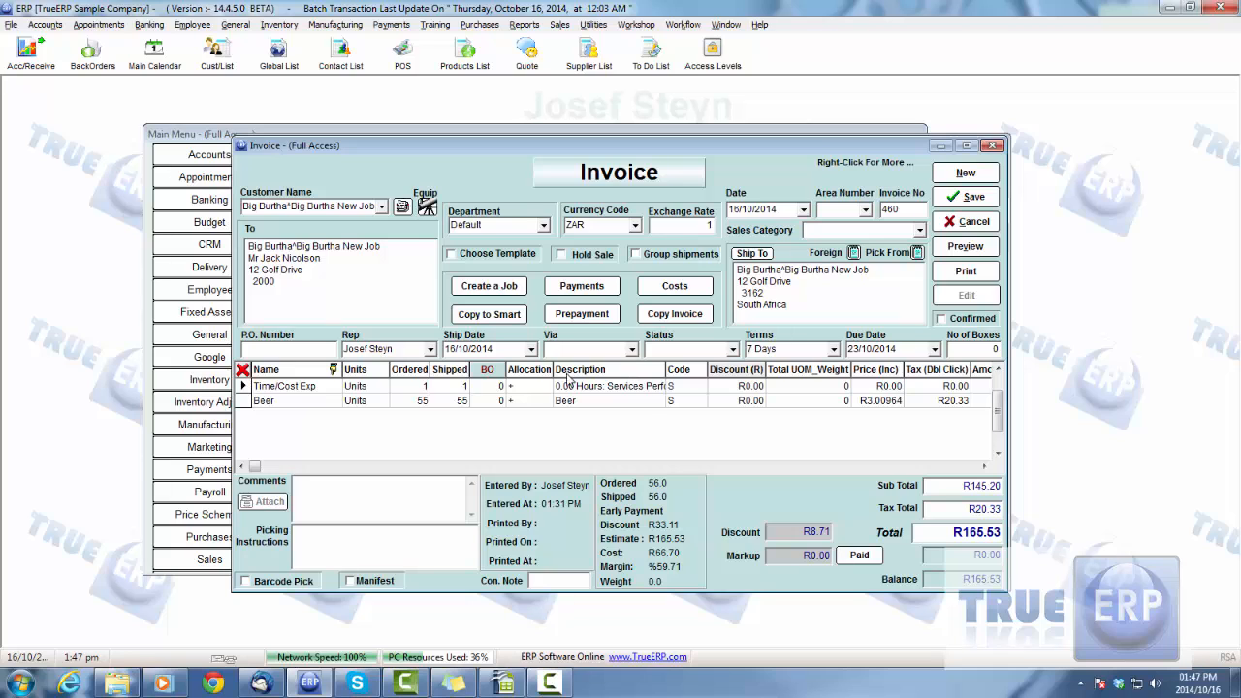
{"action": "left_click", "coordinate": [955, 197]}
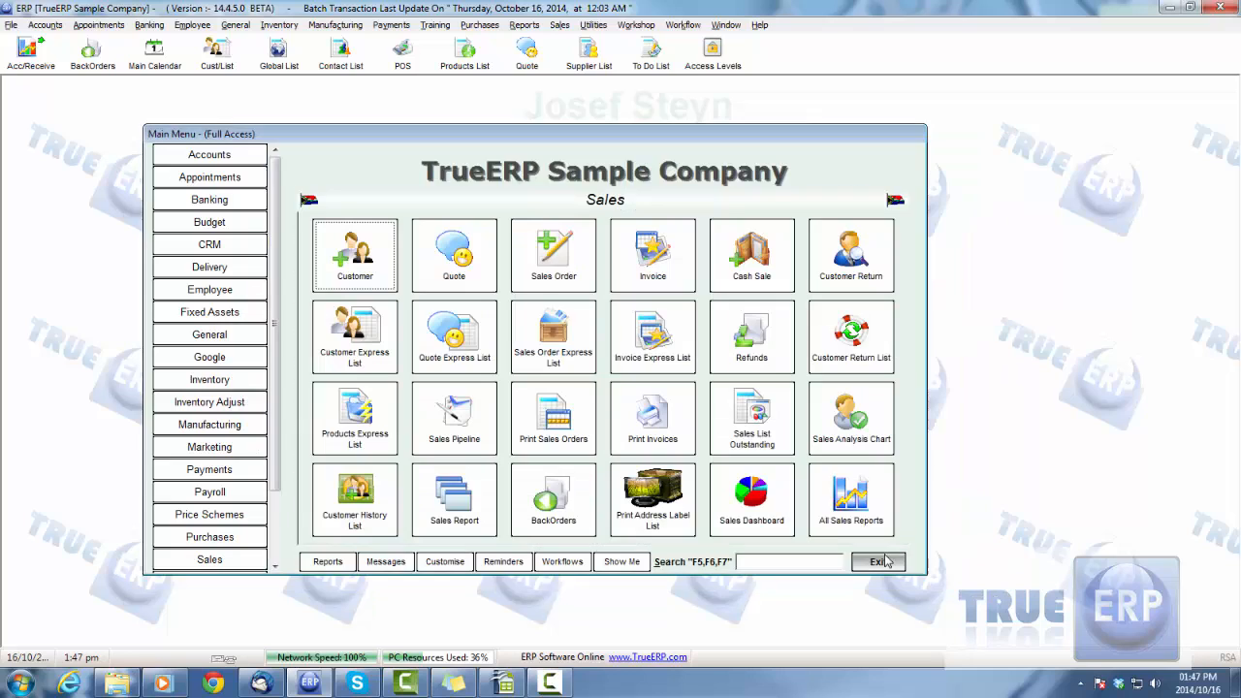
Close the Invoice Express List and open the Job Profitability report from the Jobs category of the sales reports
{"action": "left_click", "coordinate": [887, 562]}
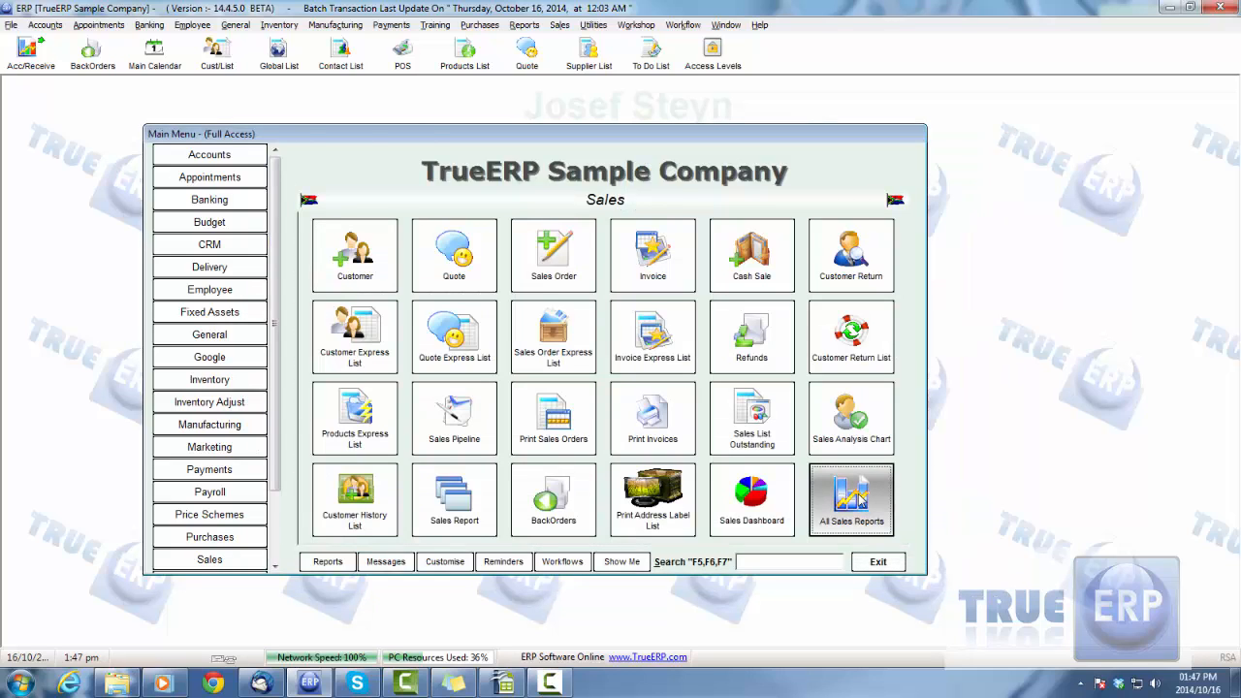
{"action": "left_click", "coordinate": [854, 498]}
{"action": "left_click", "coordinate": [344, 375]}
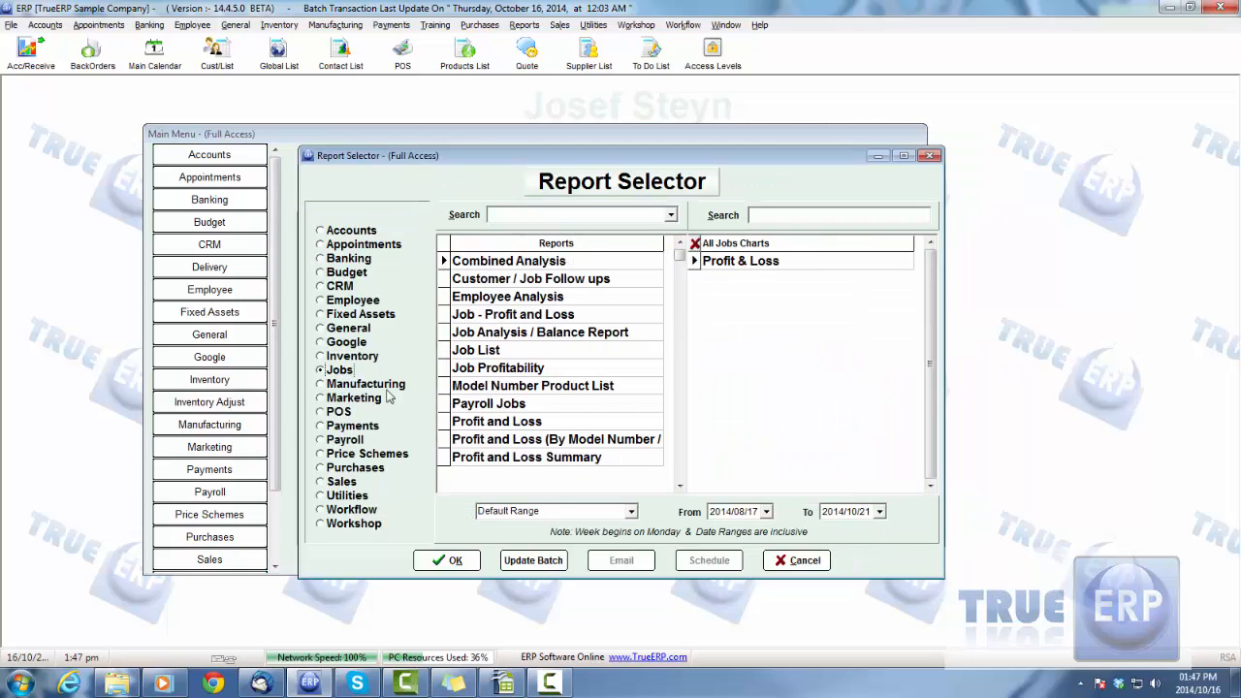
{"action": "left_click", "coordinate": [554, 369]}
{"action": "double_click", "coordinate": [553, 369]}
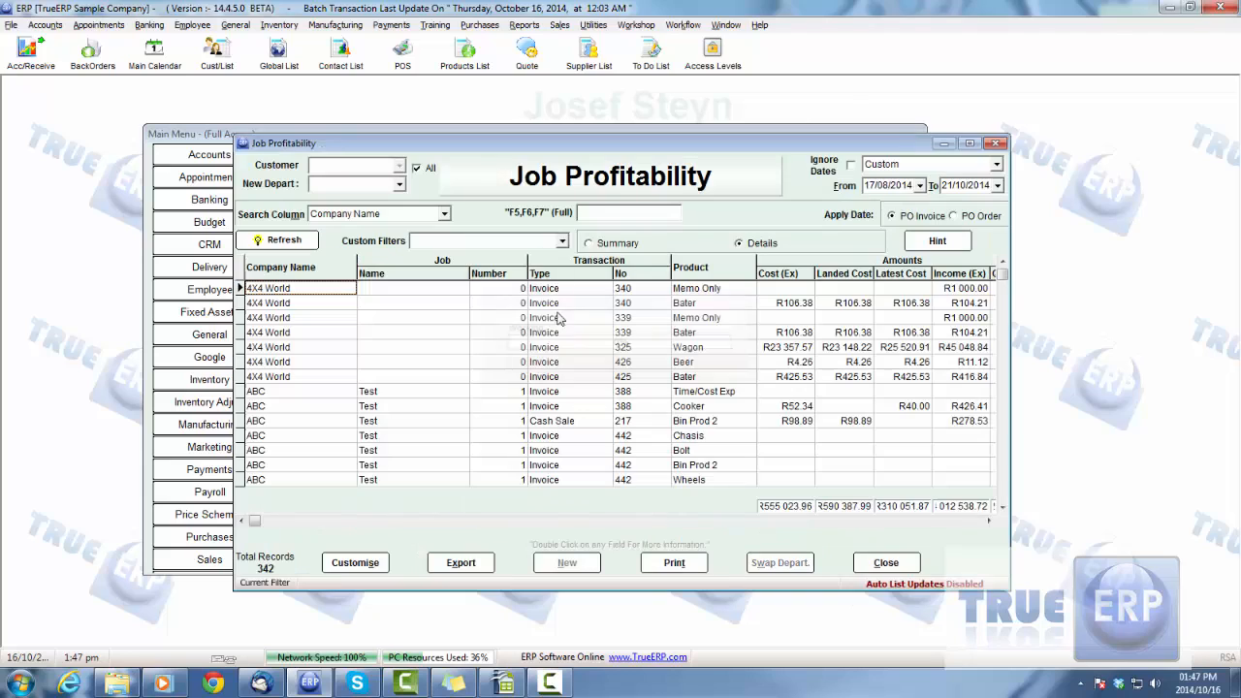
Search the report's company names for "big" and select the Beer line of Big Burtha New Job
{"action": "left_click", "coordinate": [609, 213]}
{"action": "type", "text": "big"}
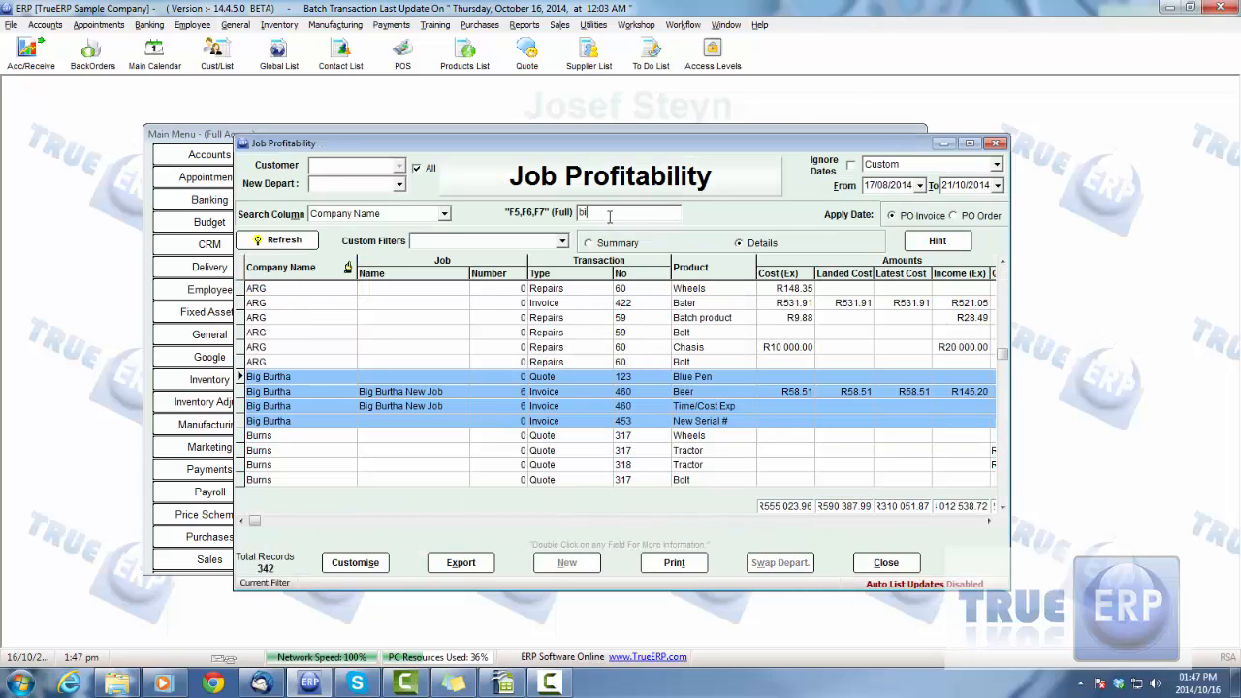
{"action": "left_click", "coordinate": [427, 406]}
{"action": "left_click", "coordinate": [414, 392]}
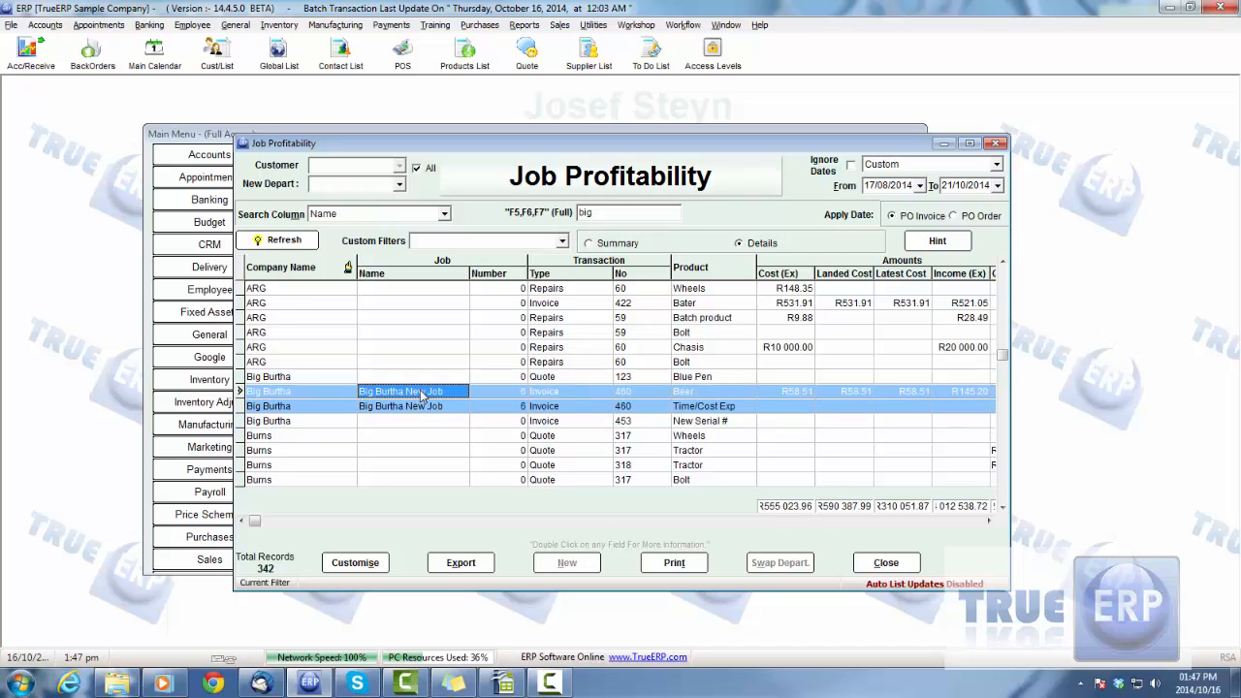
Filter the report to job name Big Burtha New Job and company name Big Burtha, combined with AND, and preview the filter
{"action": "right_click", "coordinate": [391, 390]}
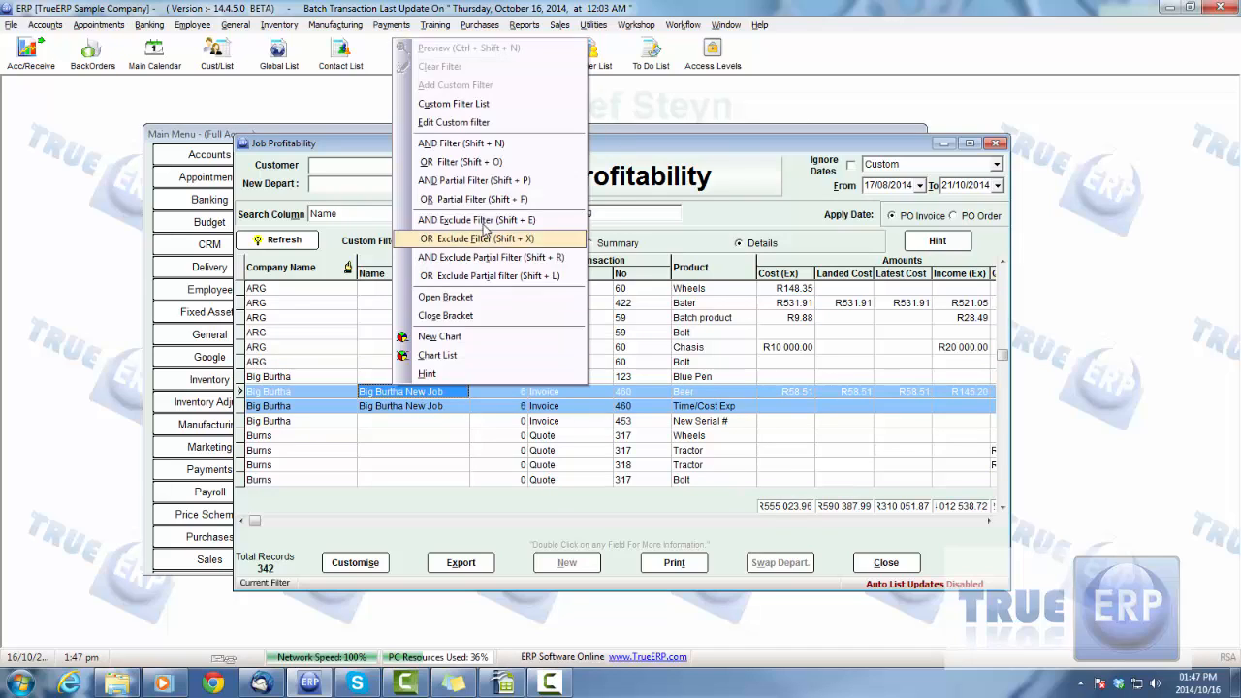
{"action": "left_click", "coordinate": [460, 144]}
{"action": "right_click", "coordinate": [303, 392]}
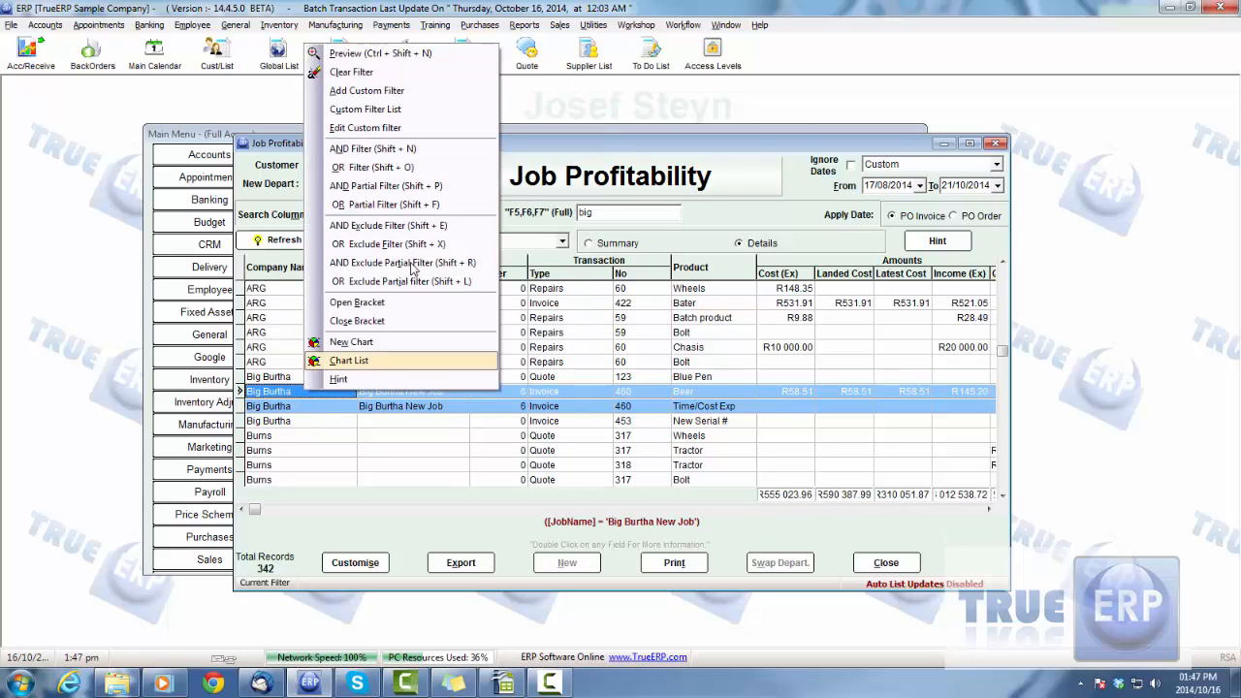
{"action": "left_click", "coordinate": [426, 148]}
{"action": "right_click", "coordinate": [330, 392]}
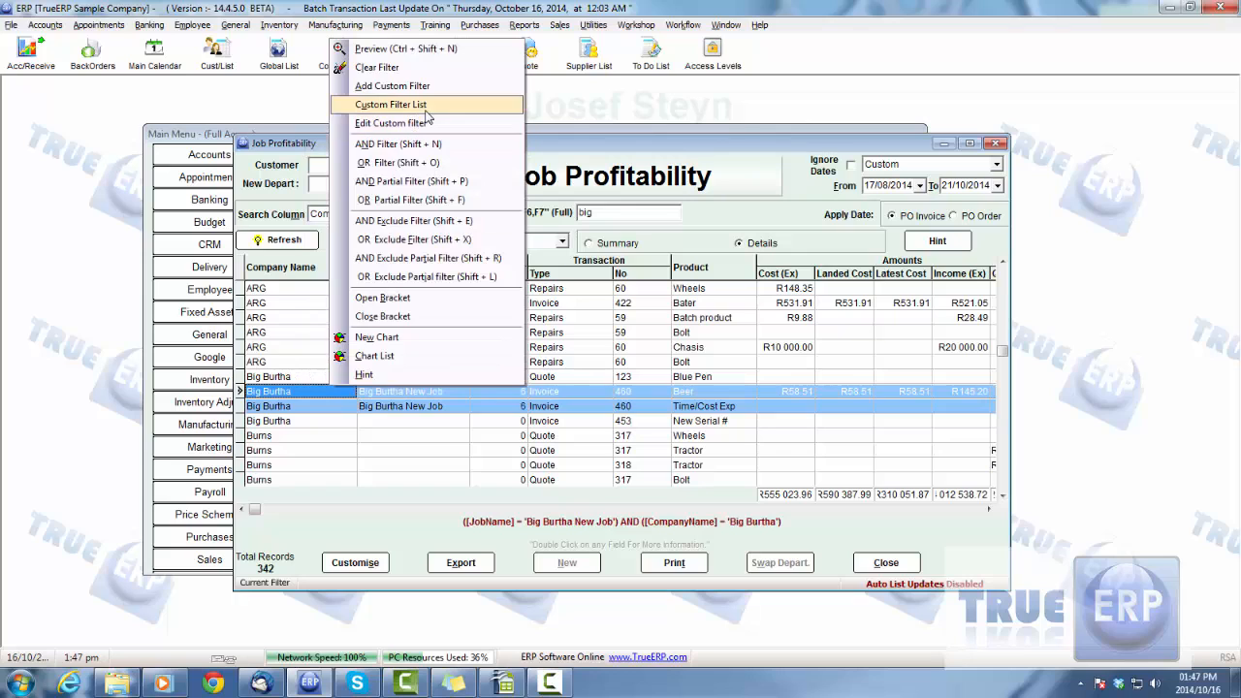
{"action": "left_click", "coordinate": [408, 48]}
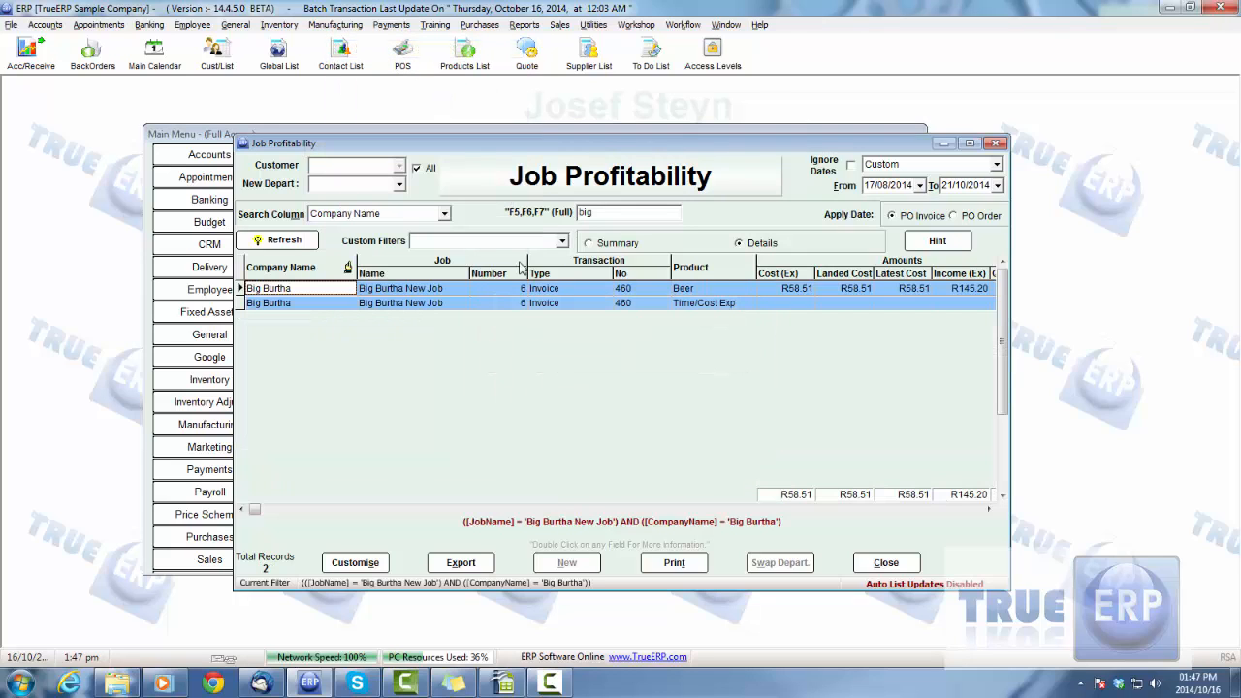
Examine the job's cost, income and profit difference columns for each product line, and return to the first columns
{"action": "left_click", "coordinate": [709, 295]}
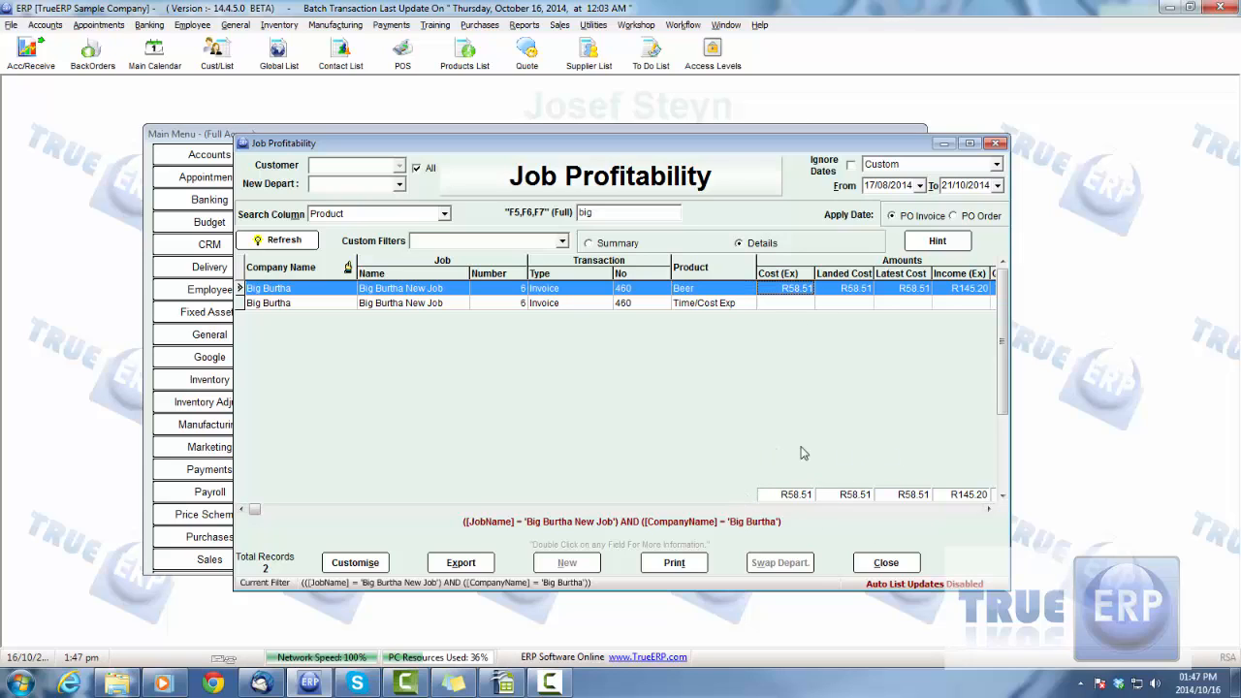
{"action": "left_click", "coordinate": [988, 510]}
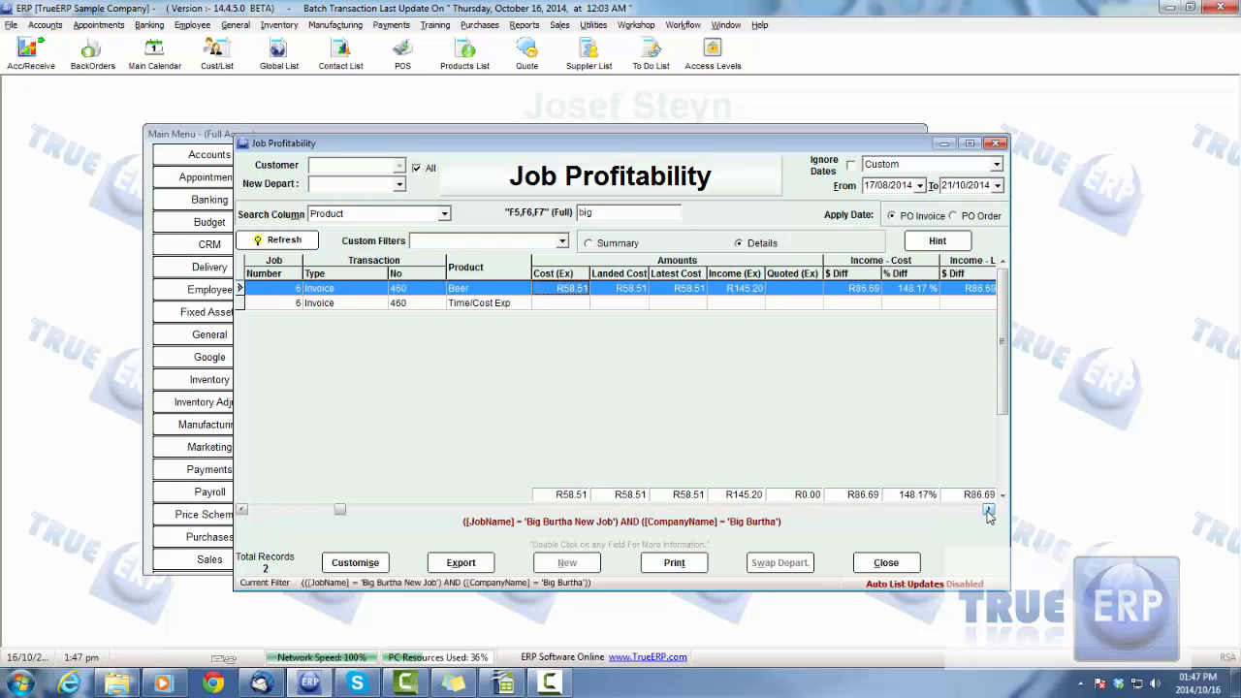
{"action": "left_click", "coordinate": [988, 510]}
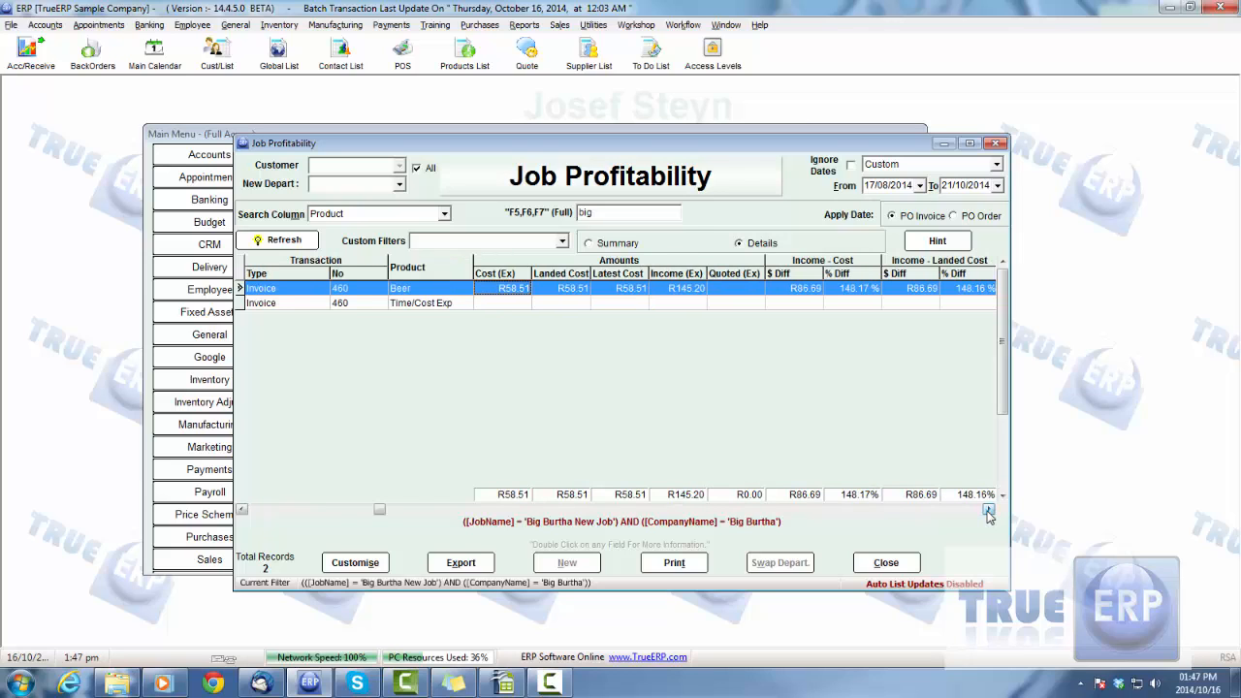
{"action": "left_click", "coordinate": [988, 510]}
{"action": "left_click", "coordinate": [988, 510]}
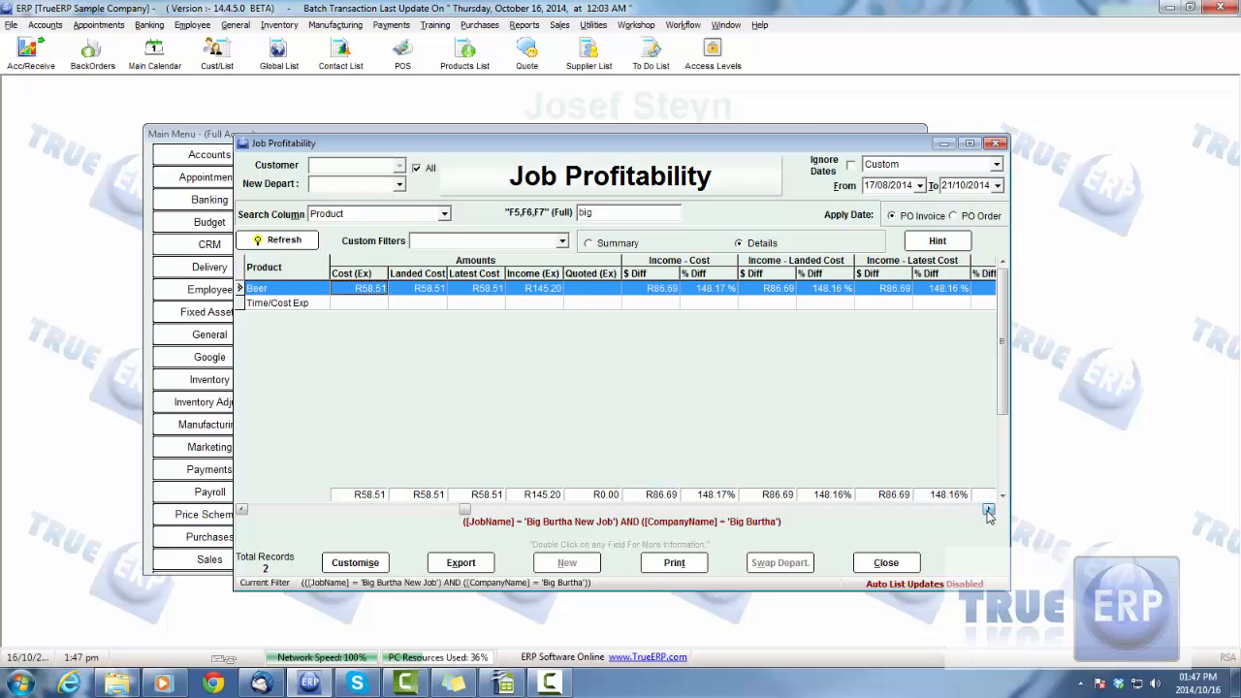
{"action": "left_click", "coordinate": [988, 511]}
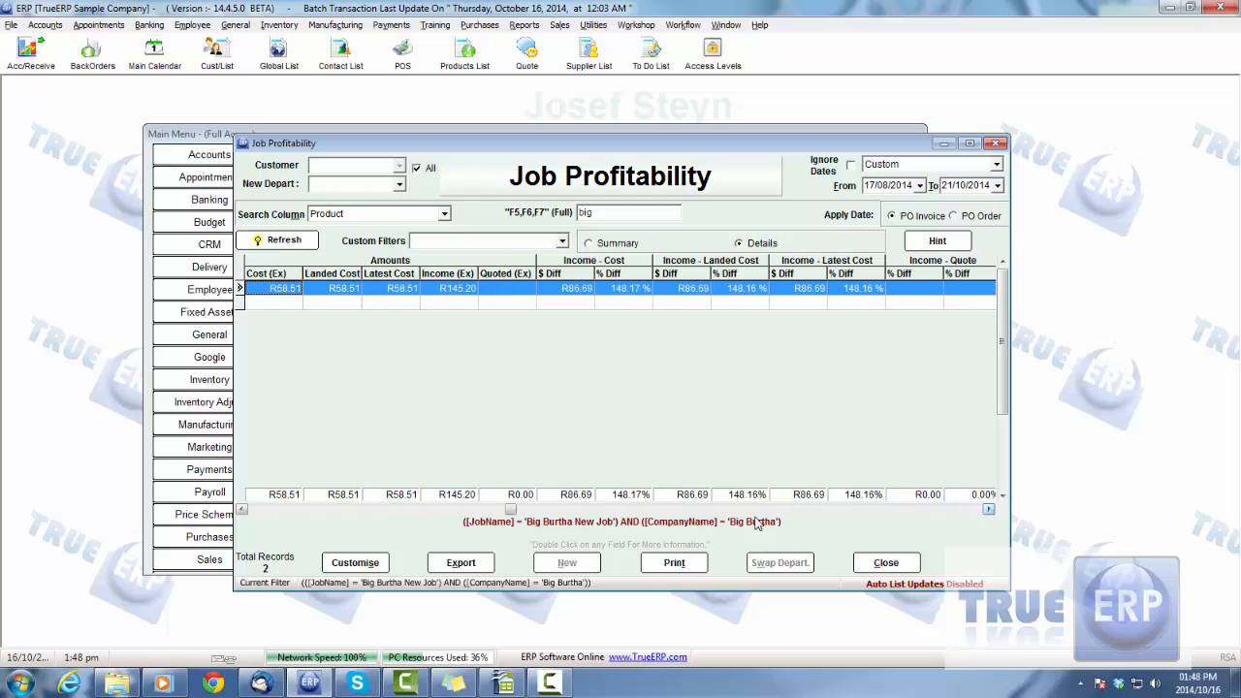
{"action": "left_click", "coordinate": [242, 510]}
{"action": "left_click", "coordinate": [242, 510]}
{"action": "left_click", "coordinate": [243, 510]}
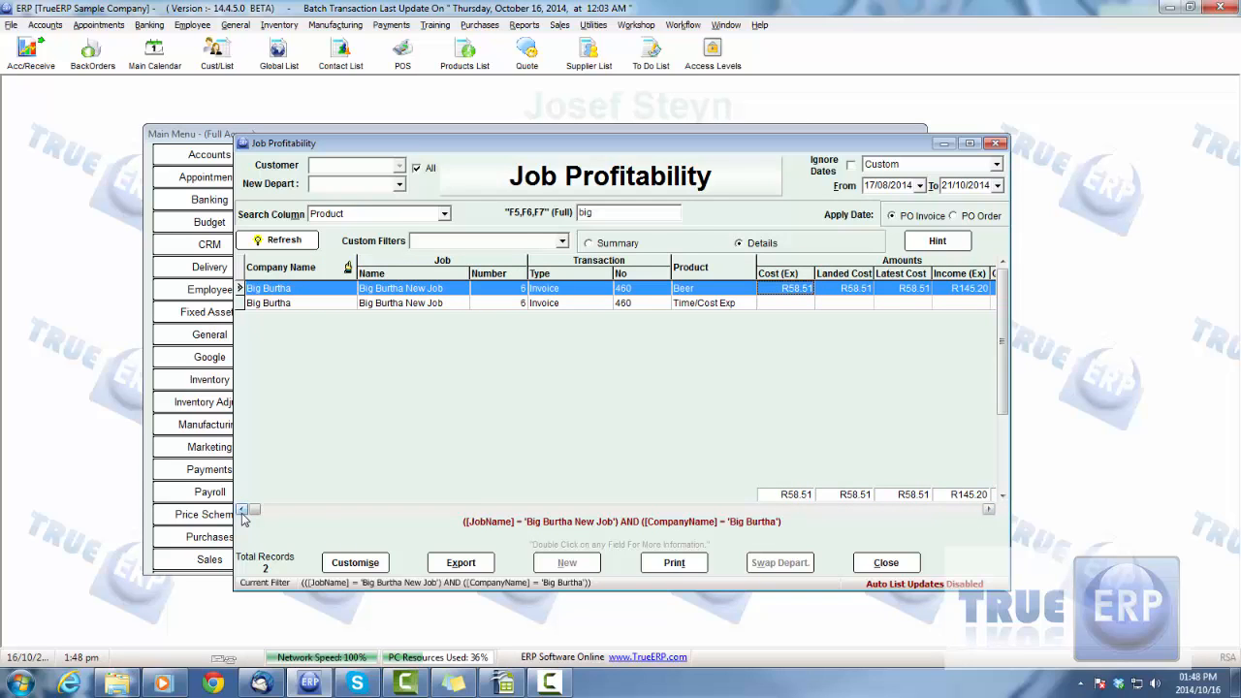
Compare the job's Summary and Details views, leaving the report on Summary
{"action": "left_click_drag", "start_coordinate": [726, 143], "coordinate": [715, 133]}
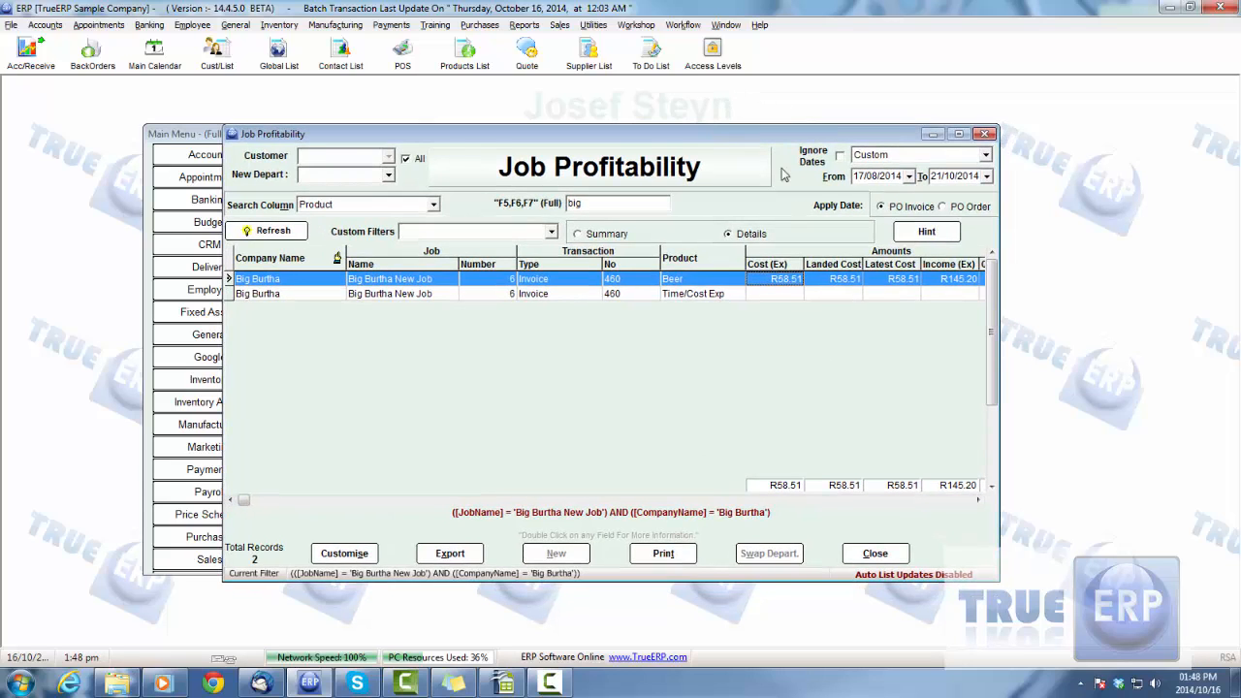
{"action": "left_click", "coordinate": [600, 240]}
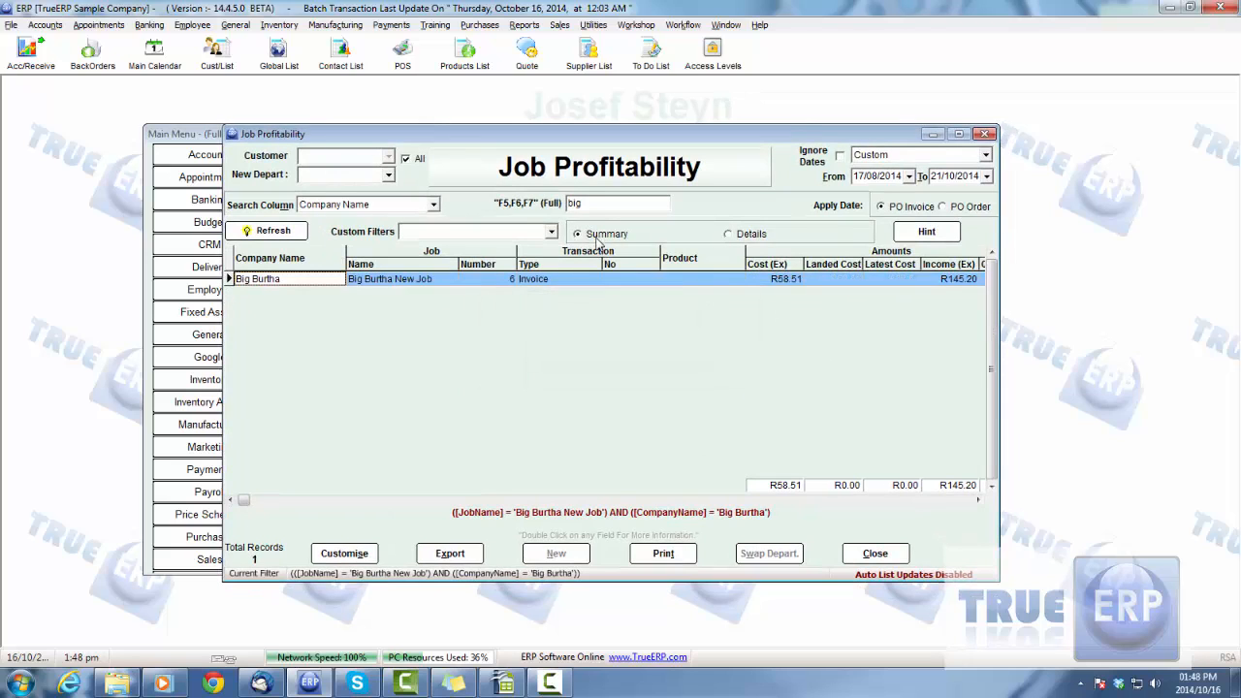
{"action": "left_click", "coordinate": [747, 236]}
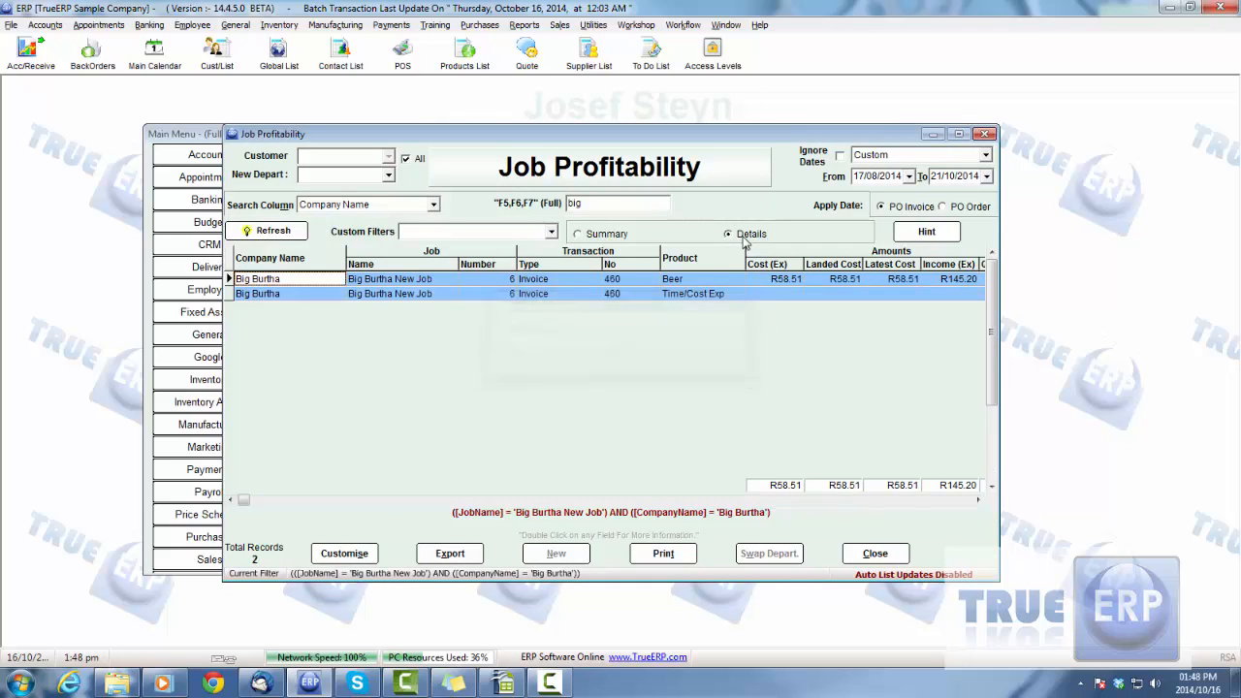
{"action": "left_click", "coordinate": [586, 236]}
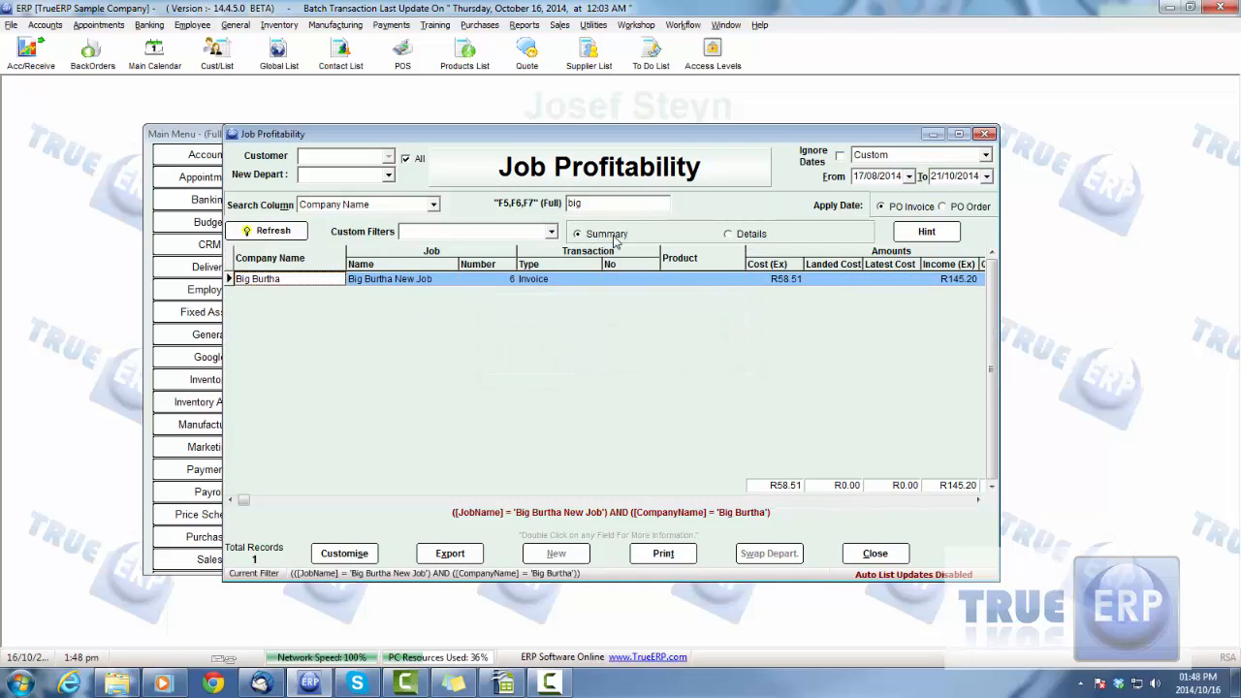
{"action": "left_click", "coordinate": [527, 279]}
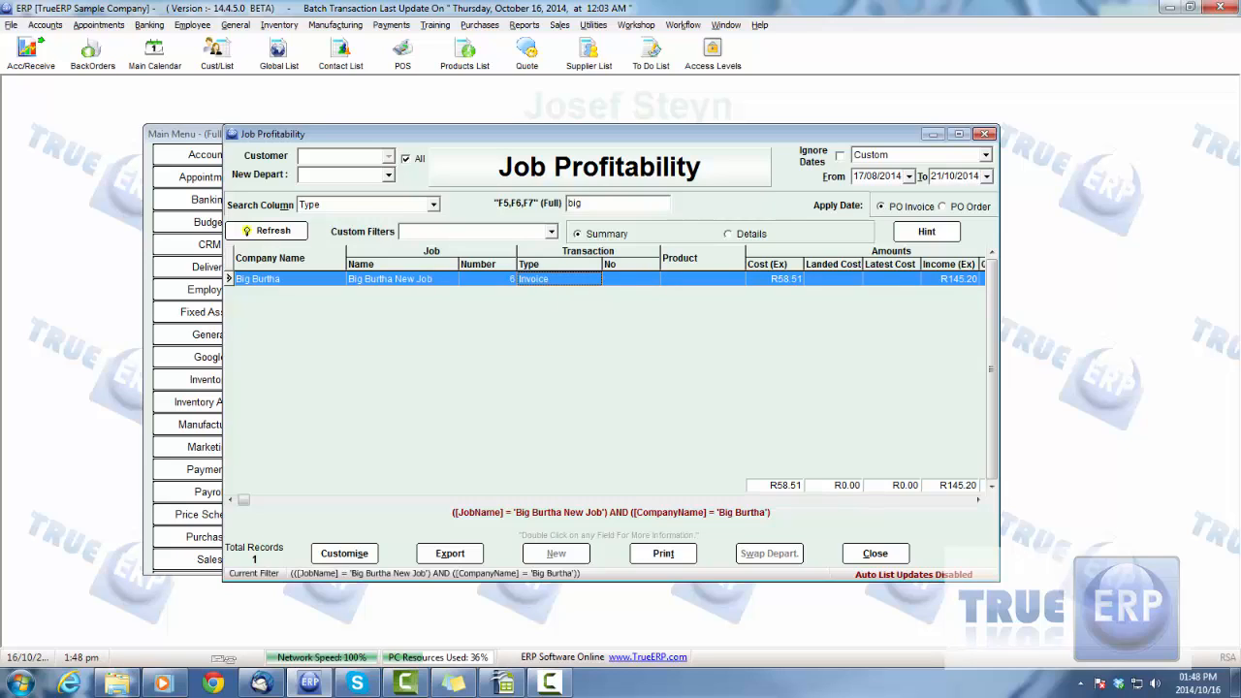
{"action": "key", "text": "F10"}
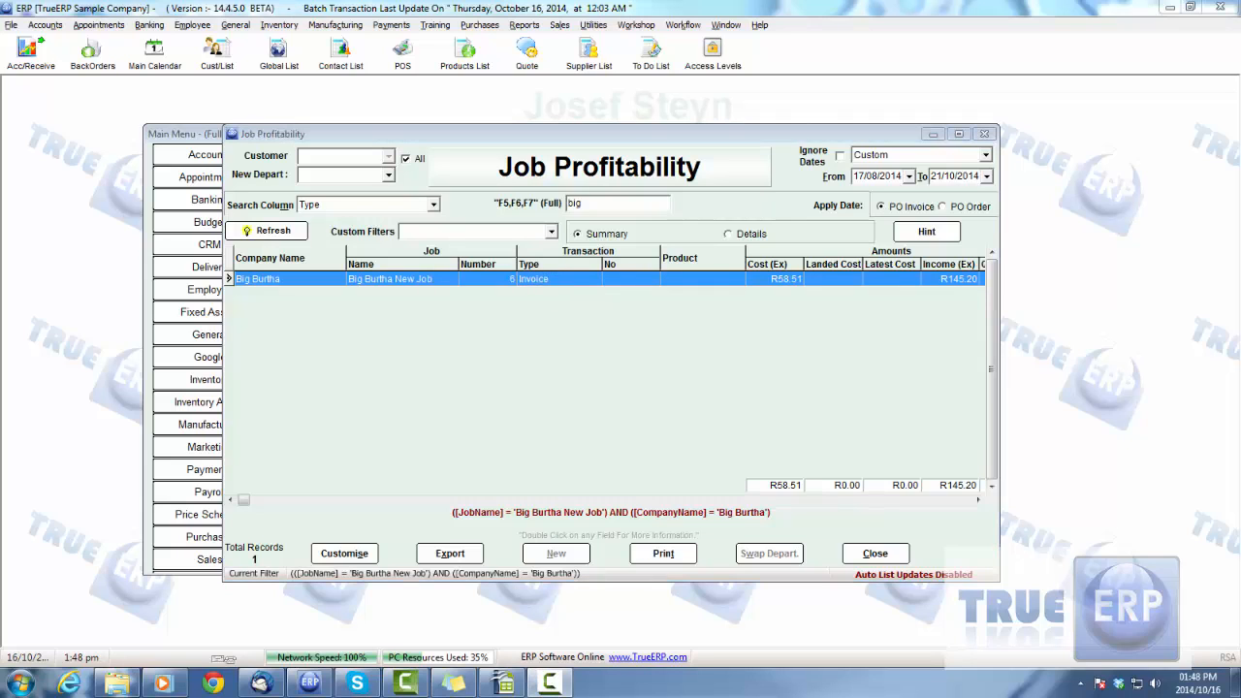
Clear the job filter, filter the summary by company name Big Burtha only, and refresh the report
{"action": "right_click", "coordinate": [307, 280]}
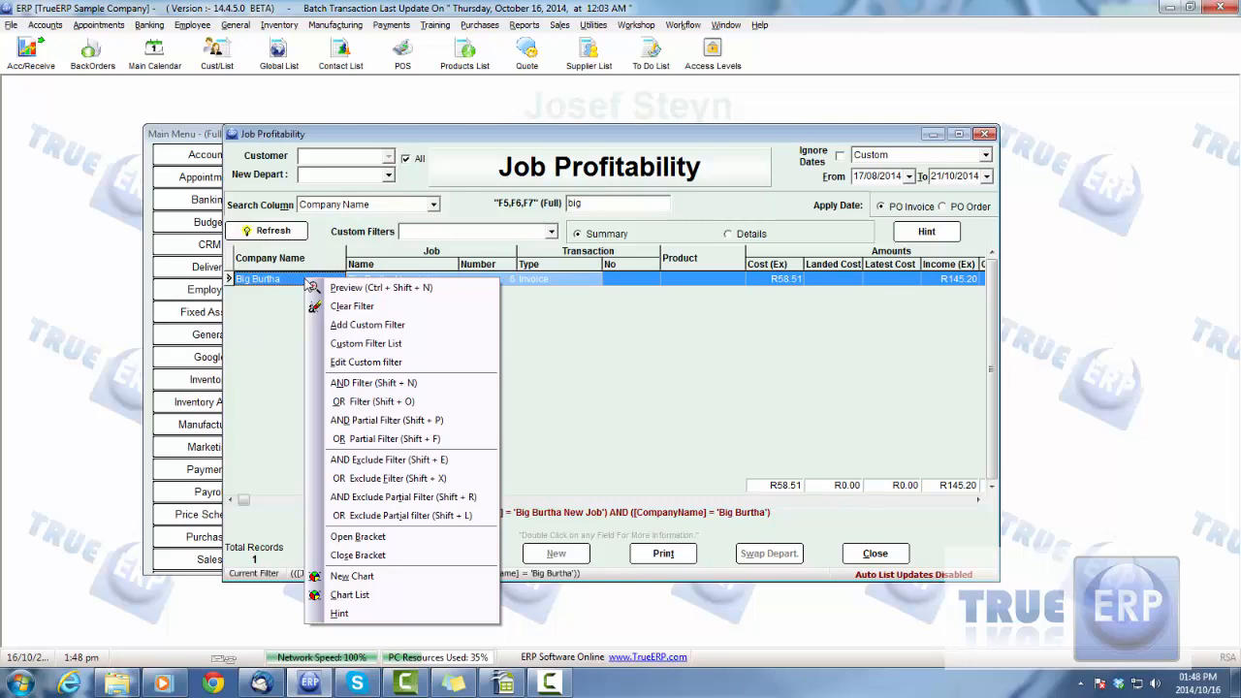
{"action": "left_click", "coordinate": [344, 307]}
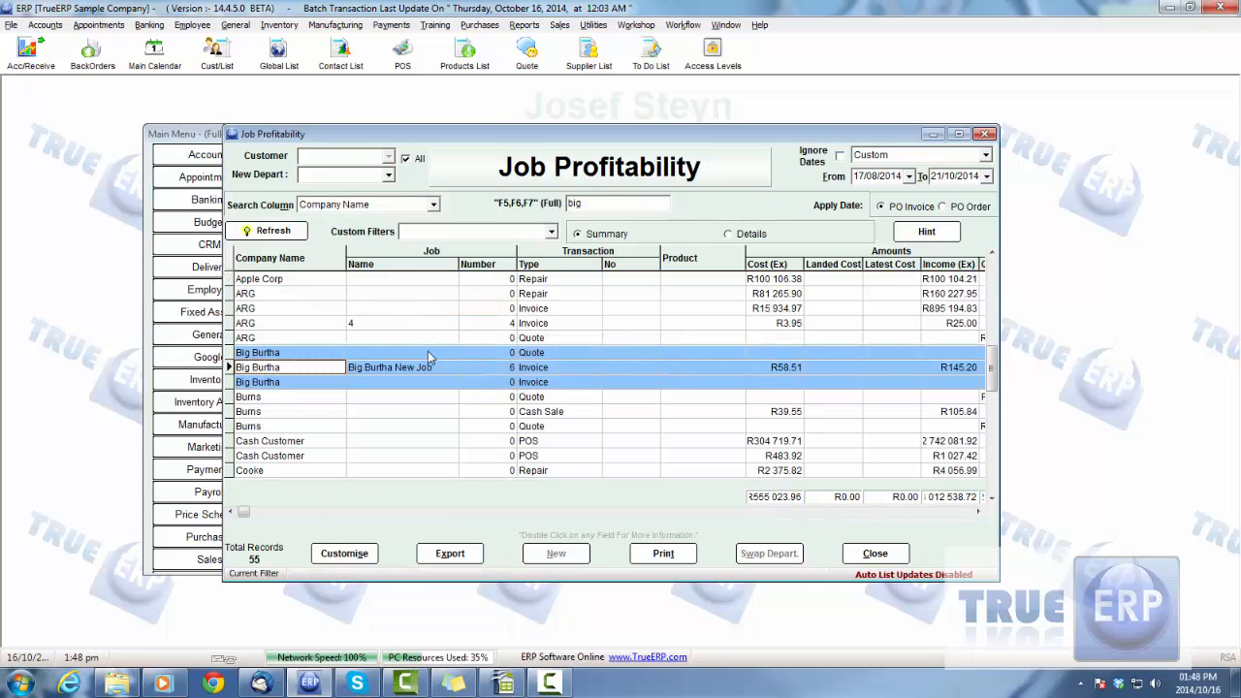
{"action": "right_click", "coordinate": [301, 353]}
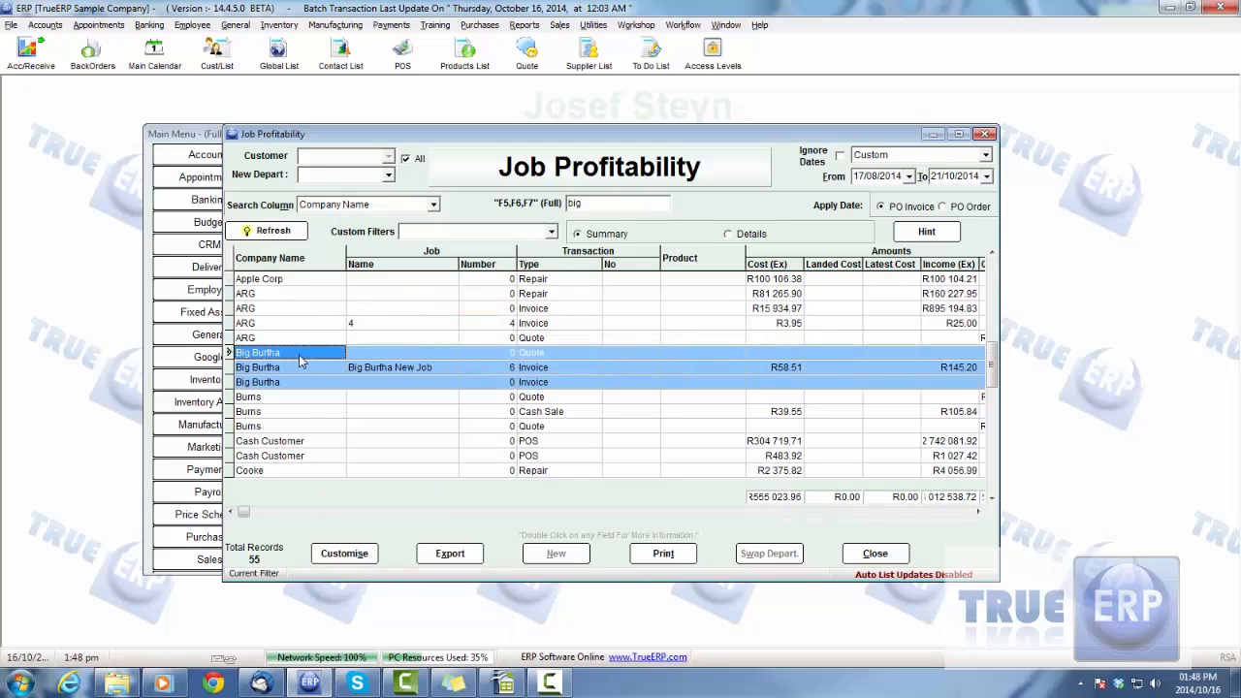
{"action": "left_click", "coordinate": [421, 111]}
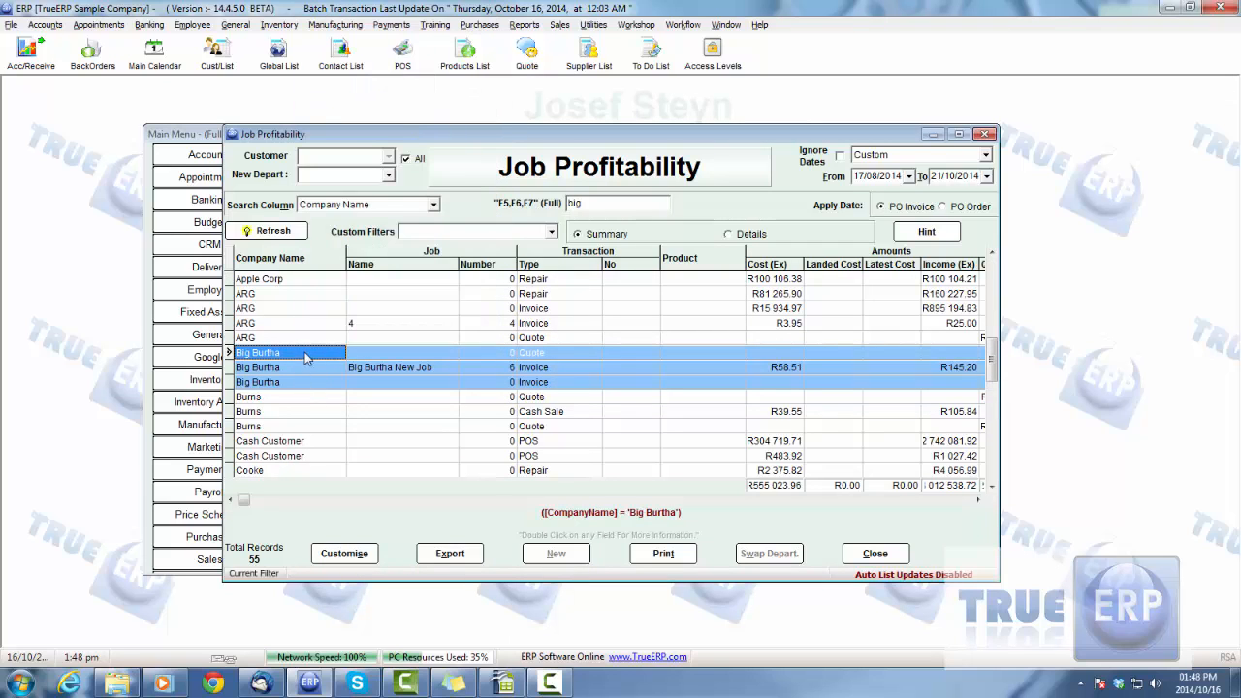
{"action": "right_click", "coordinate": [311, 362]}
{"action": "left_click", "coordinate": [378, 11]}
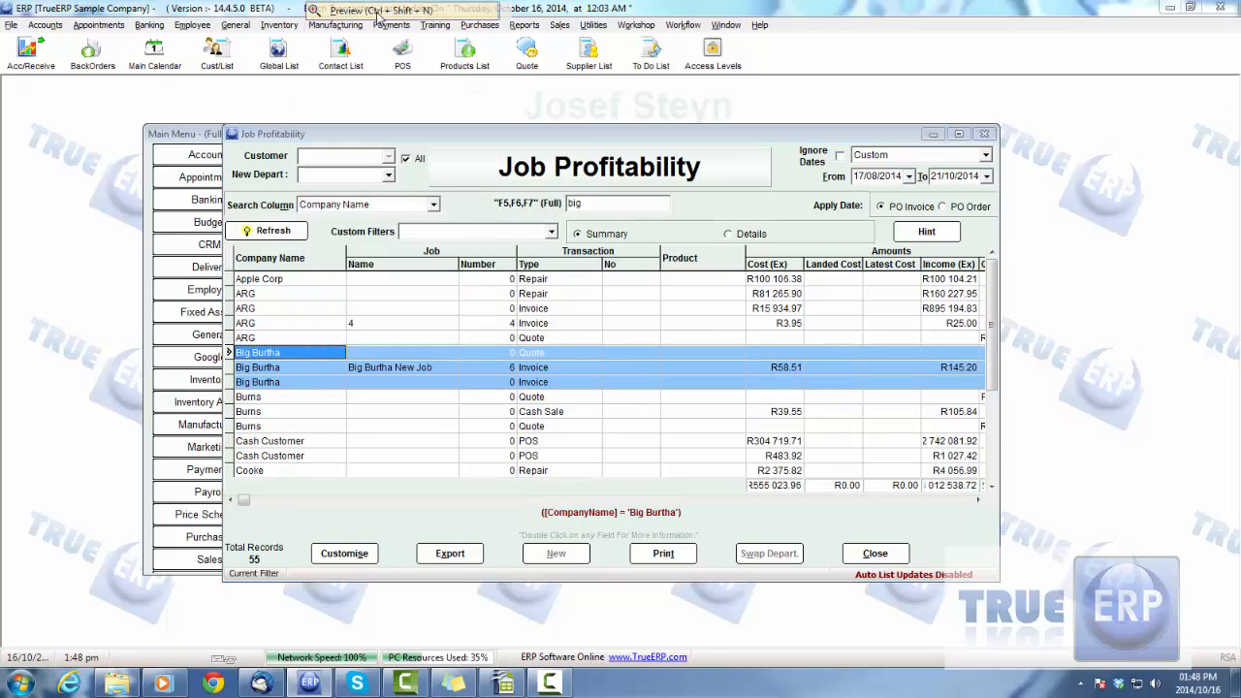
{"action": "left_click", "coordinate": [427, 294]}
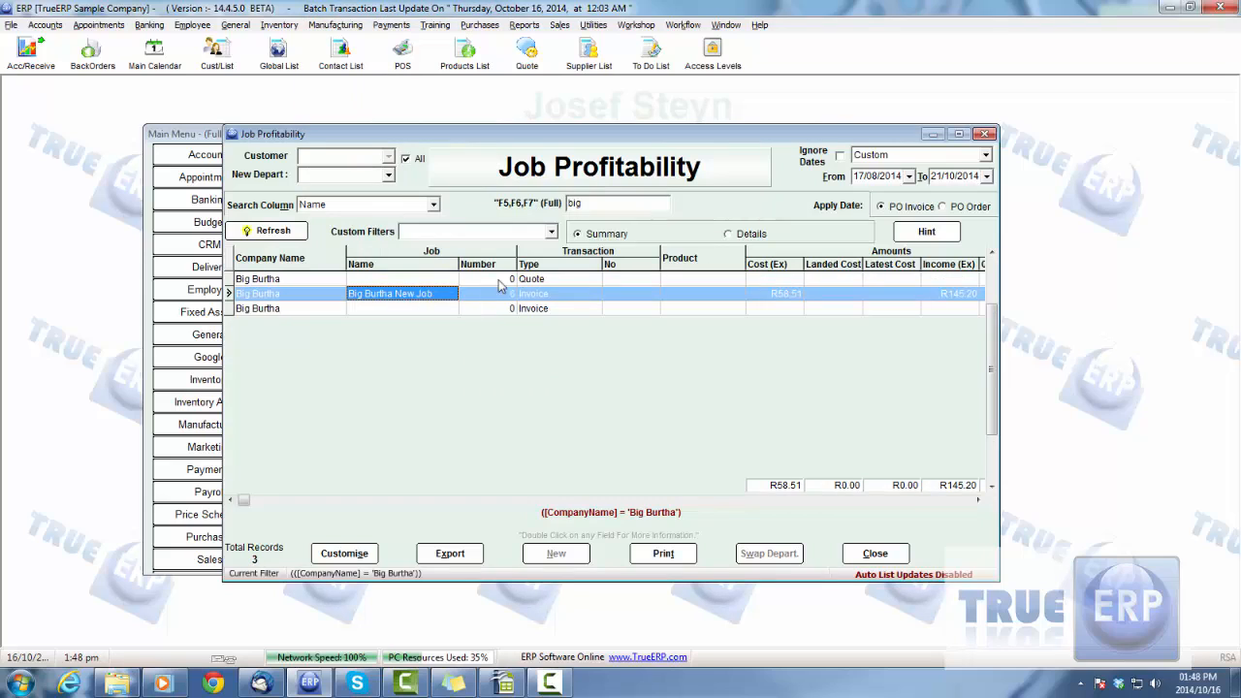
{"action": "left_click", "coordinate": [274, 231]}
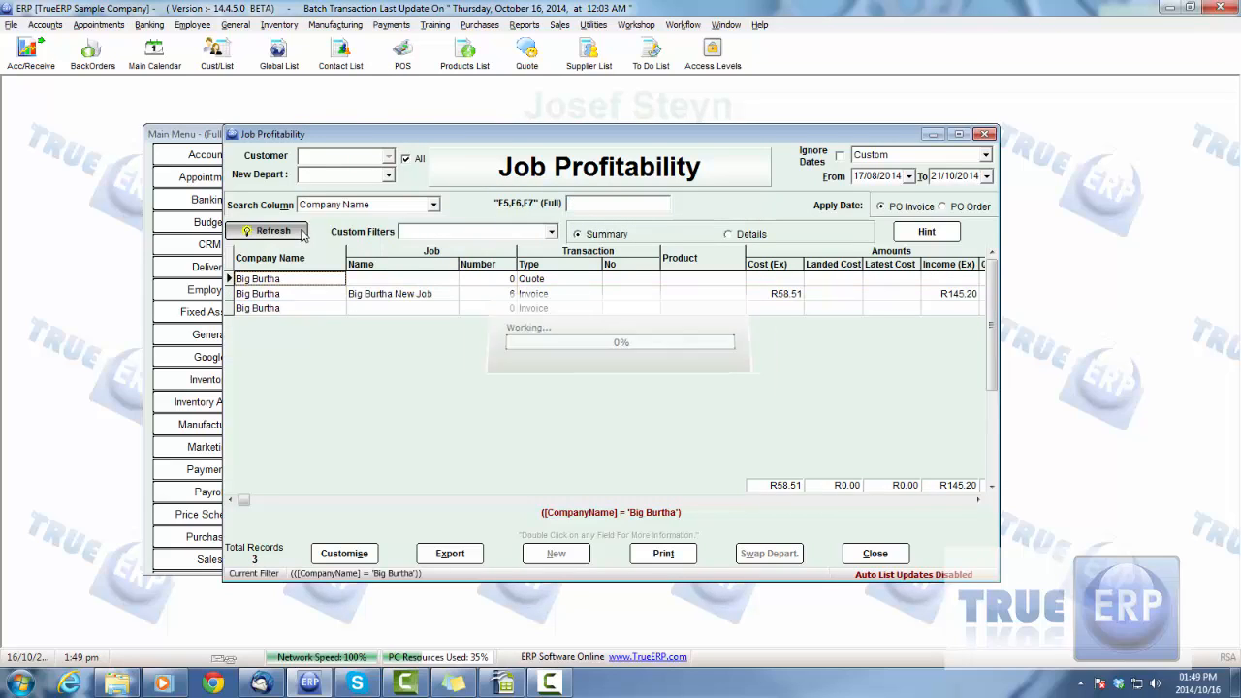
Close the Job Profitability report and the Report Selector, and open Print Statements from the Payments area
{"action": "left_click", "coordinate": [875, 554]}
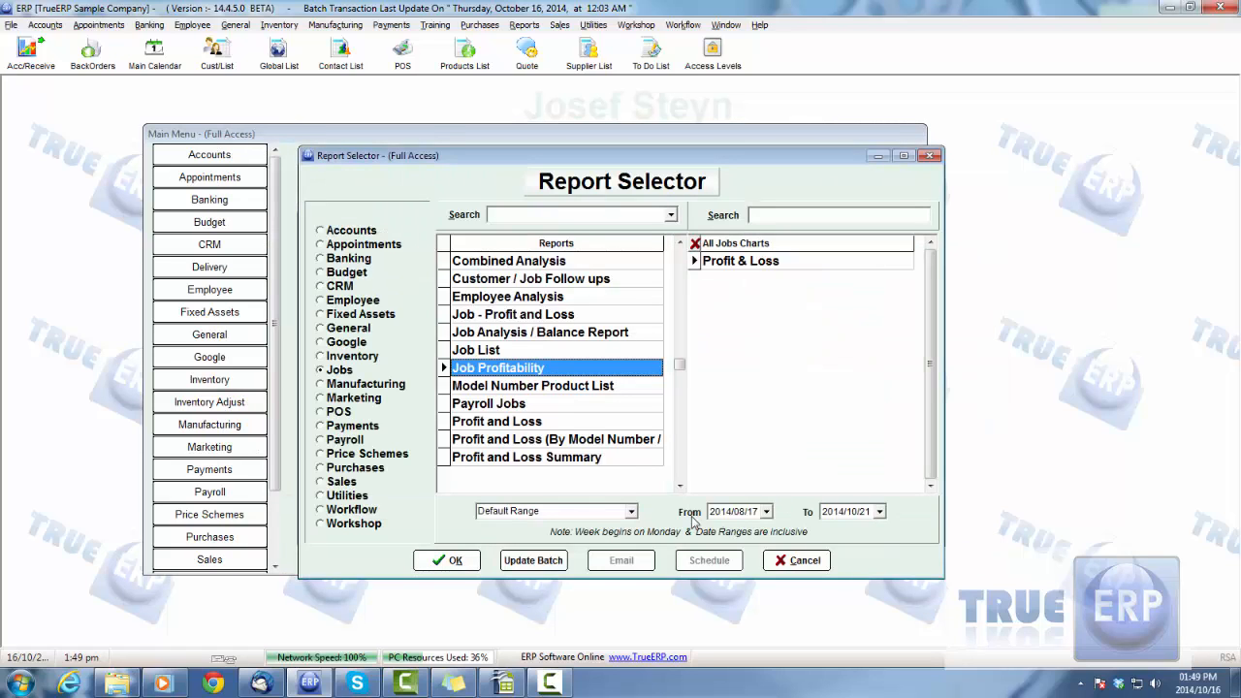
{"action": "left_click", "coordinate": [805, 561]}
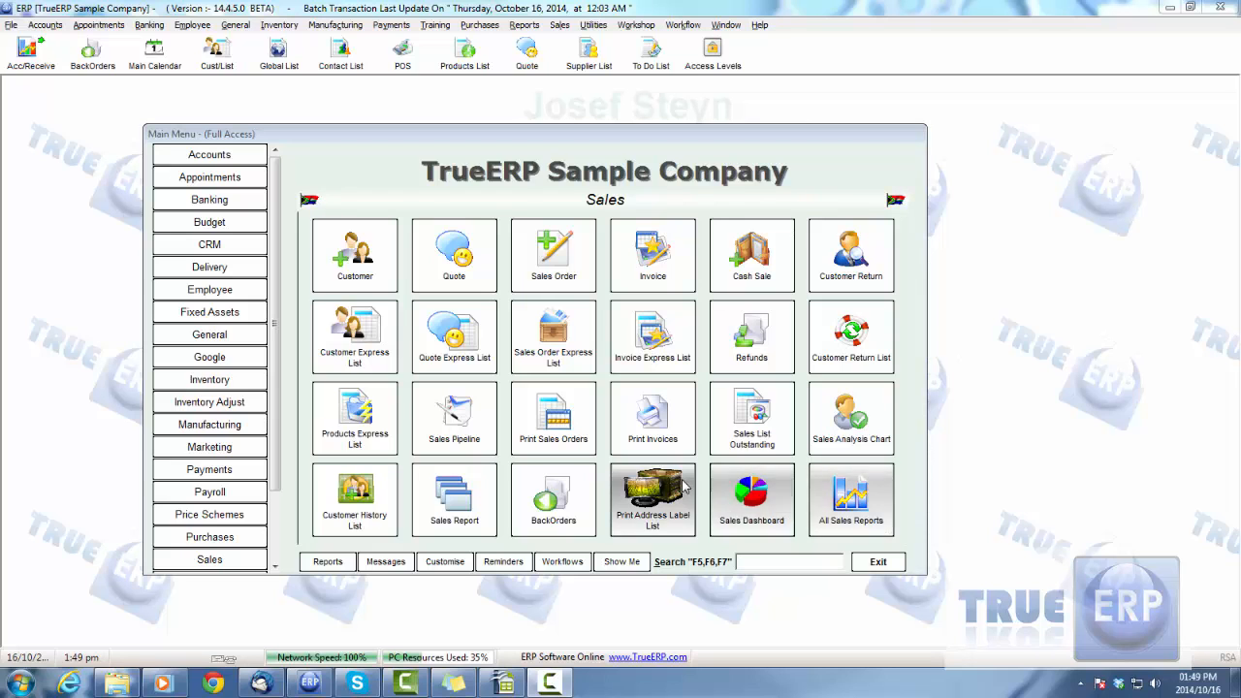
{"action": "left_click_drag", "start_coordinate": [493, 140], "coordinate": [516, 145]}
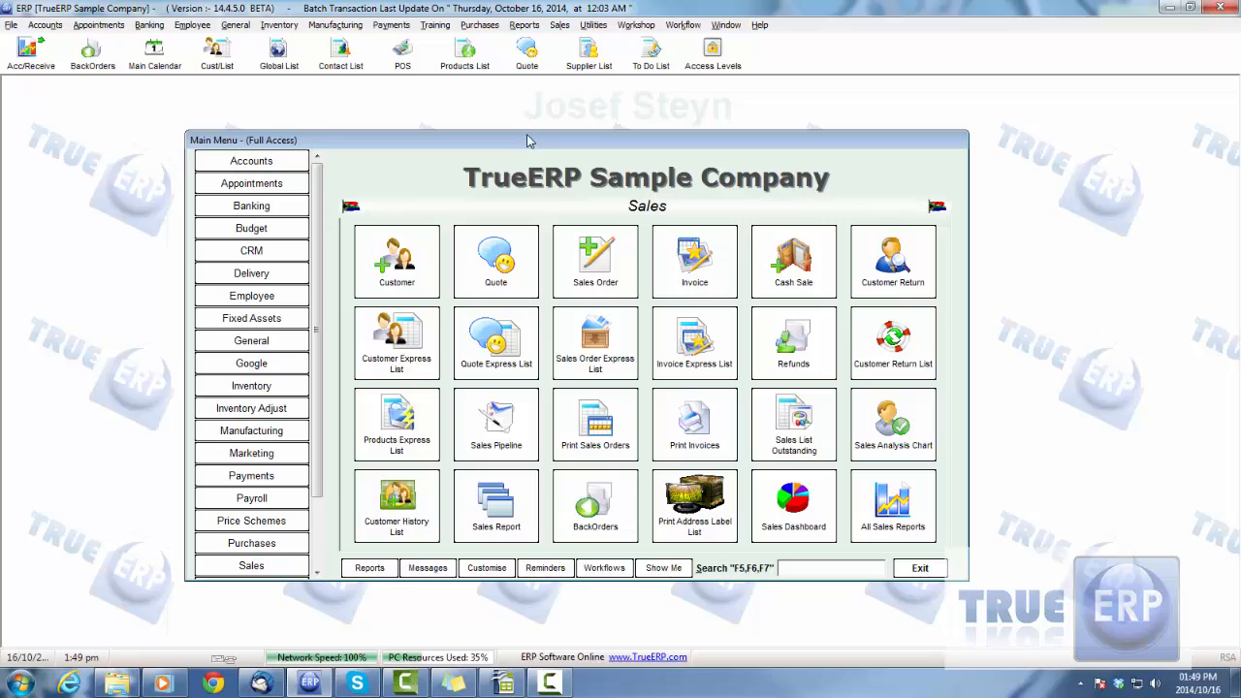
{"action": "left_click", "coordinate": [271, 478]}
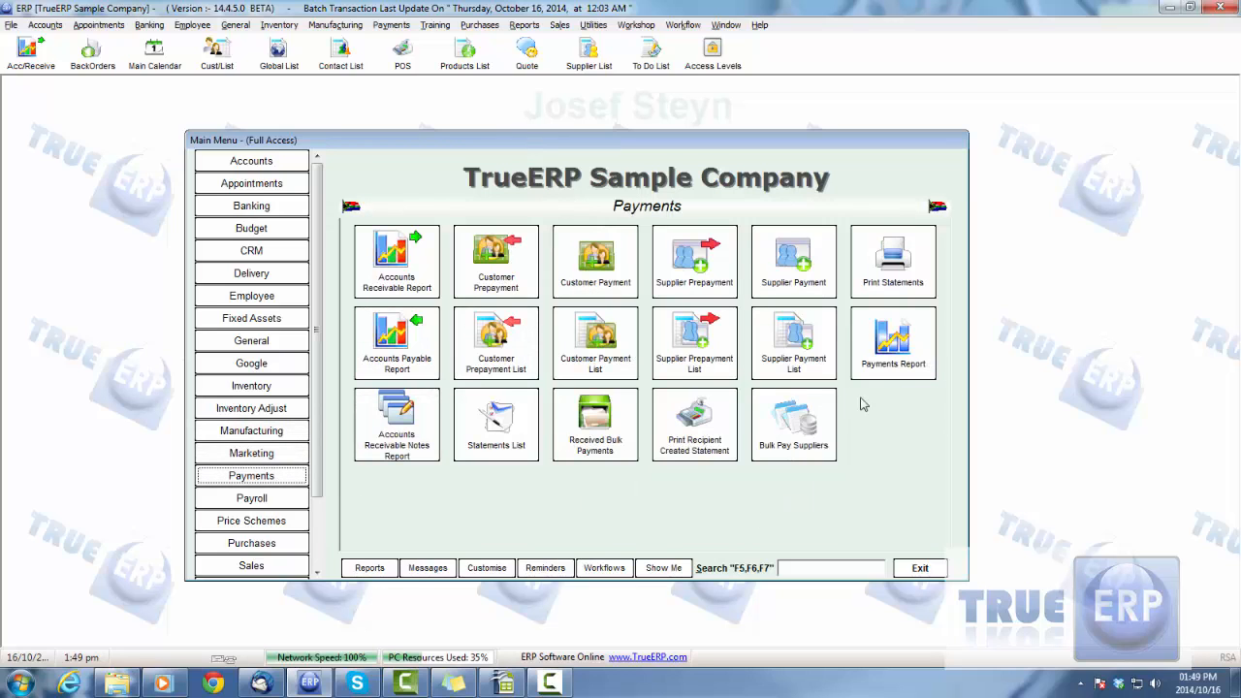
{"action": "left_click", "coordinate": [893, 273]}
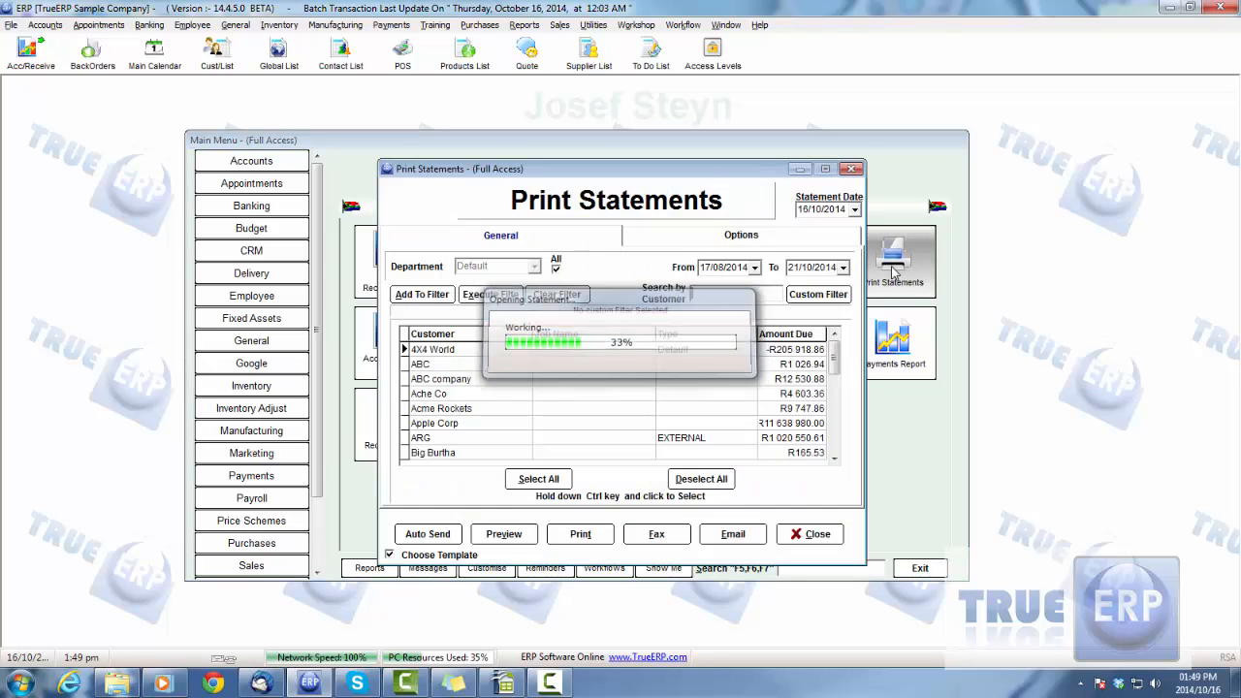
Look through the customers and job names in the statement list, and select Big Burtha's row
{"action": "left_click_drag", "start_coordinate": [528, 165], "coordinate": [556, 157]}
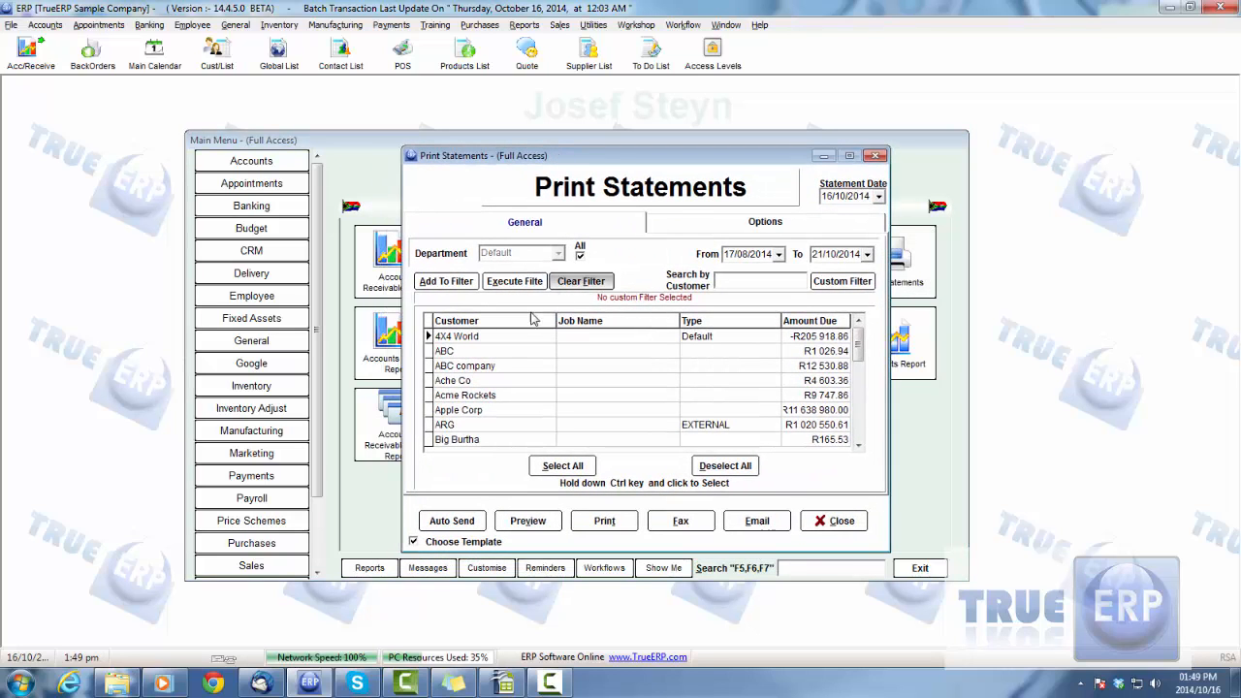
{"action": "left_click", "coordinate": [591, 340]}
{"action": "scroll", "coordinate": [595, 353], "scroll_direction": "down", "scroll_amount": 10}
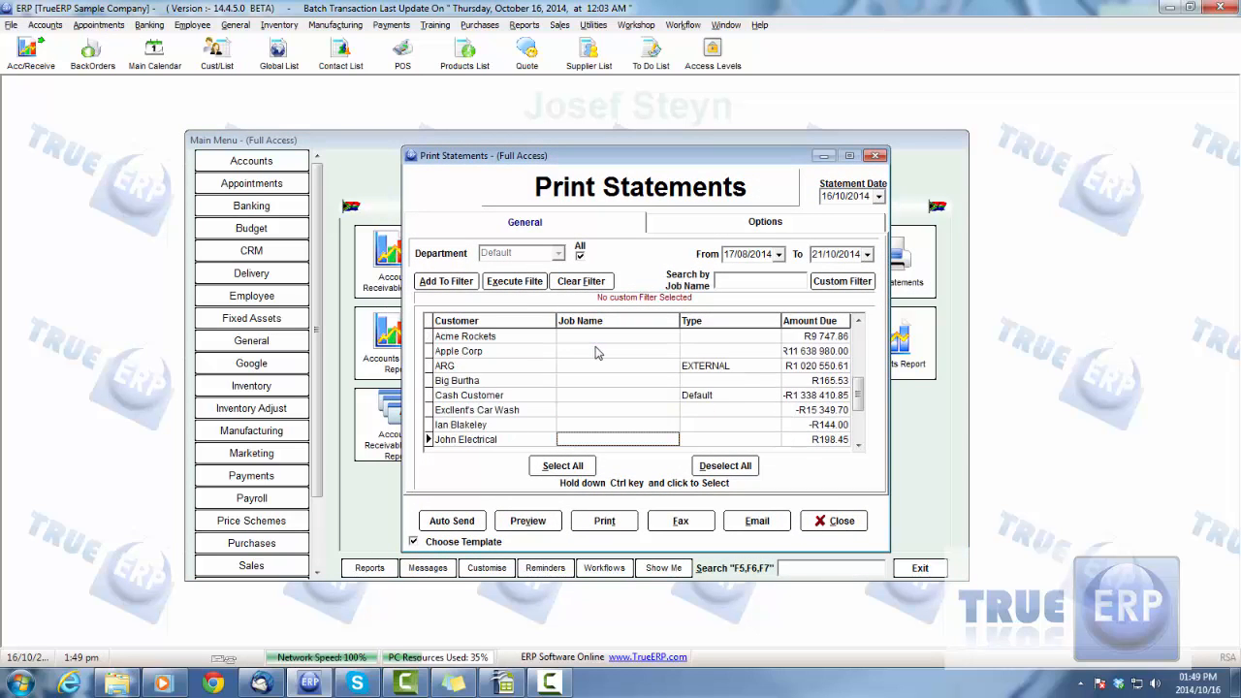
{"action": "scroll", "coordinate": [654, 390], "scroll_direction": "up", "scroll_amount": 10}
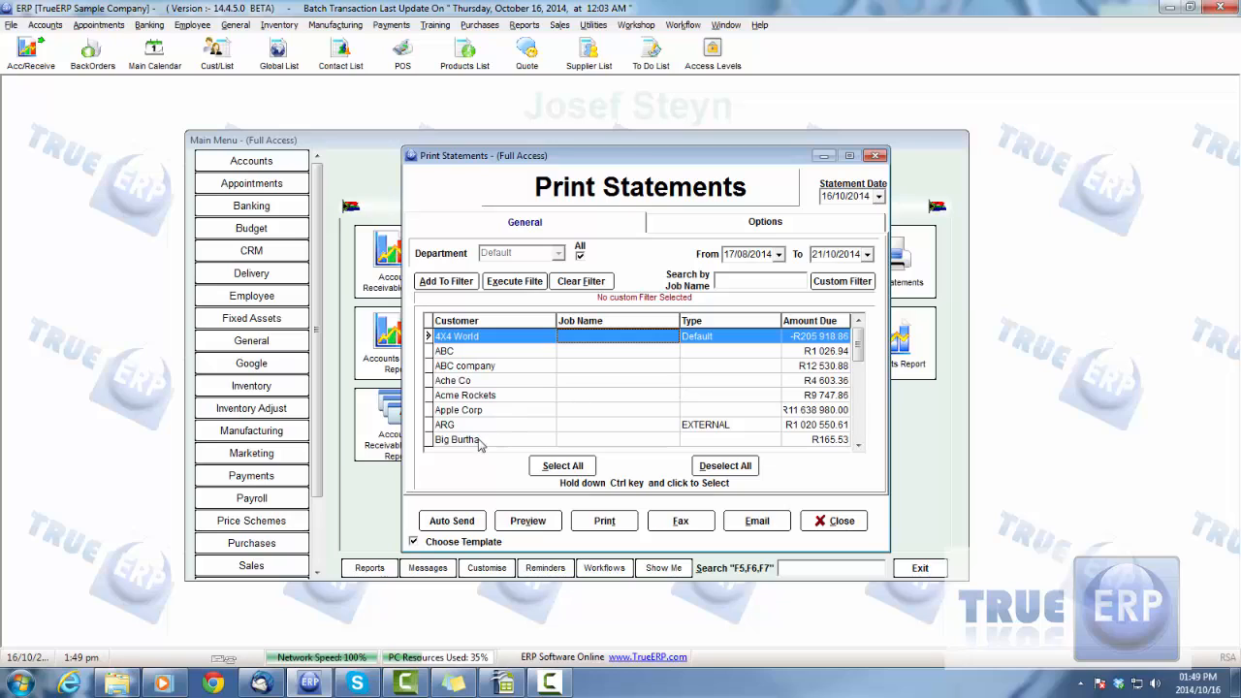
{"action": "left_click", "coordinate": [564, 441]}
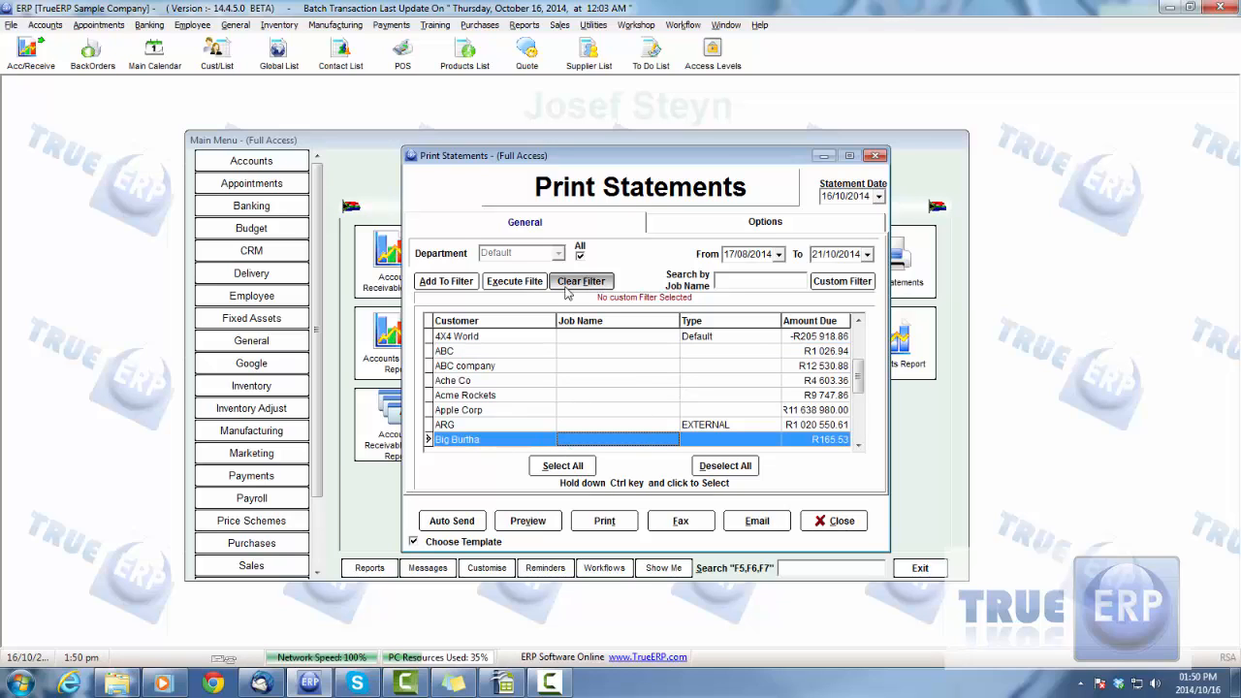
Include Sales Orders among the transactions in the statement options, and close the Print Statements window
{"action": "left_click", "coordinate": [738, 227]}
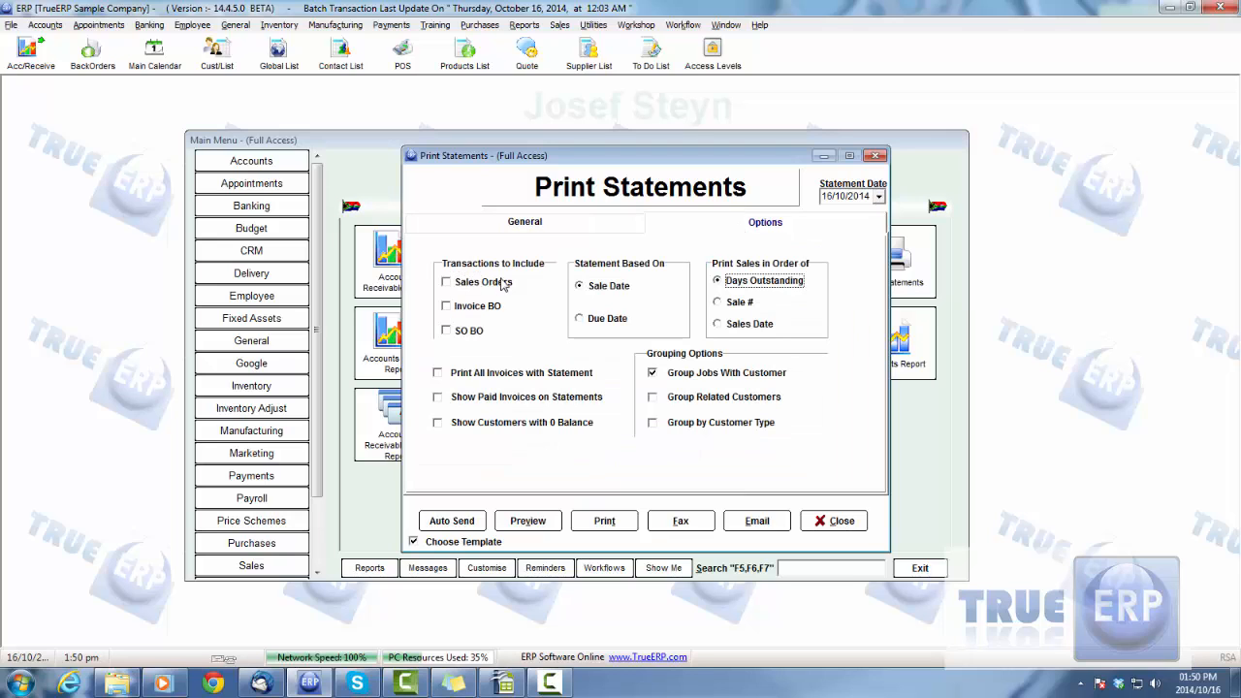
{"action": "left_click", "coordinate": [447, 283]}
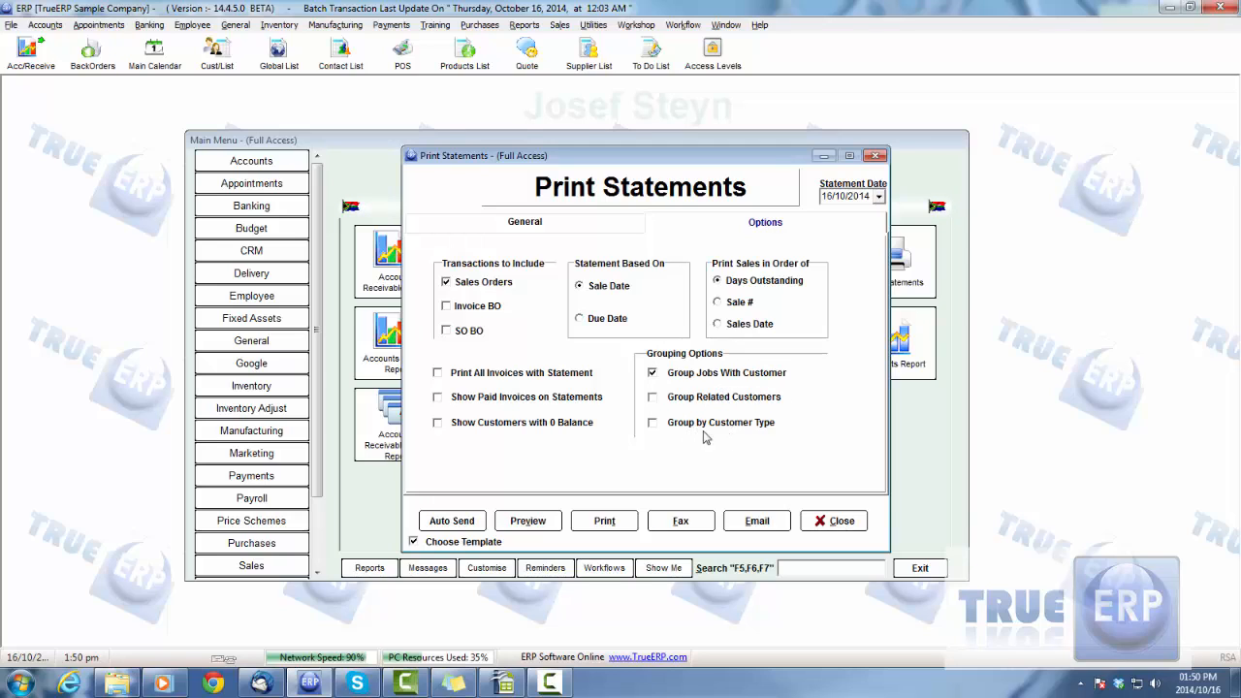
{"action": "left_click", "coordinate": [832, 520]}
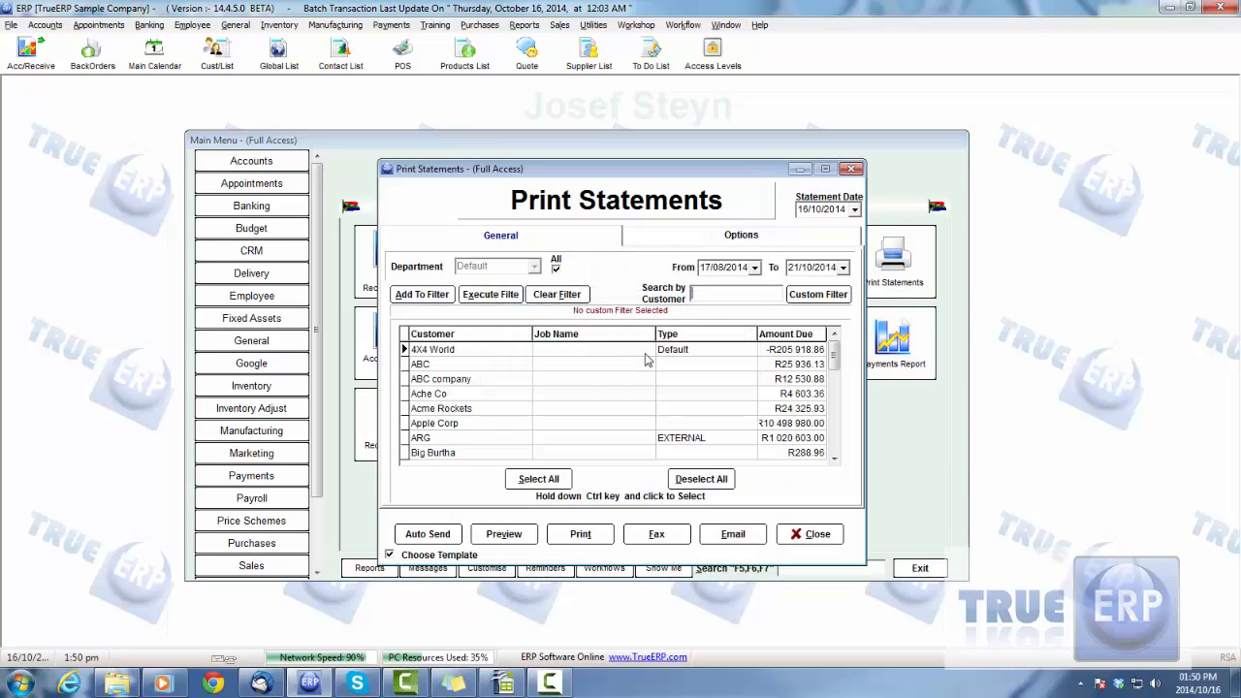
Preview Big Burtha's statement in Print Statements using the Statement template, and close the preview
{"action": "left_click", "coordinate": [477, 451]}
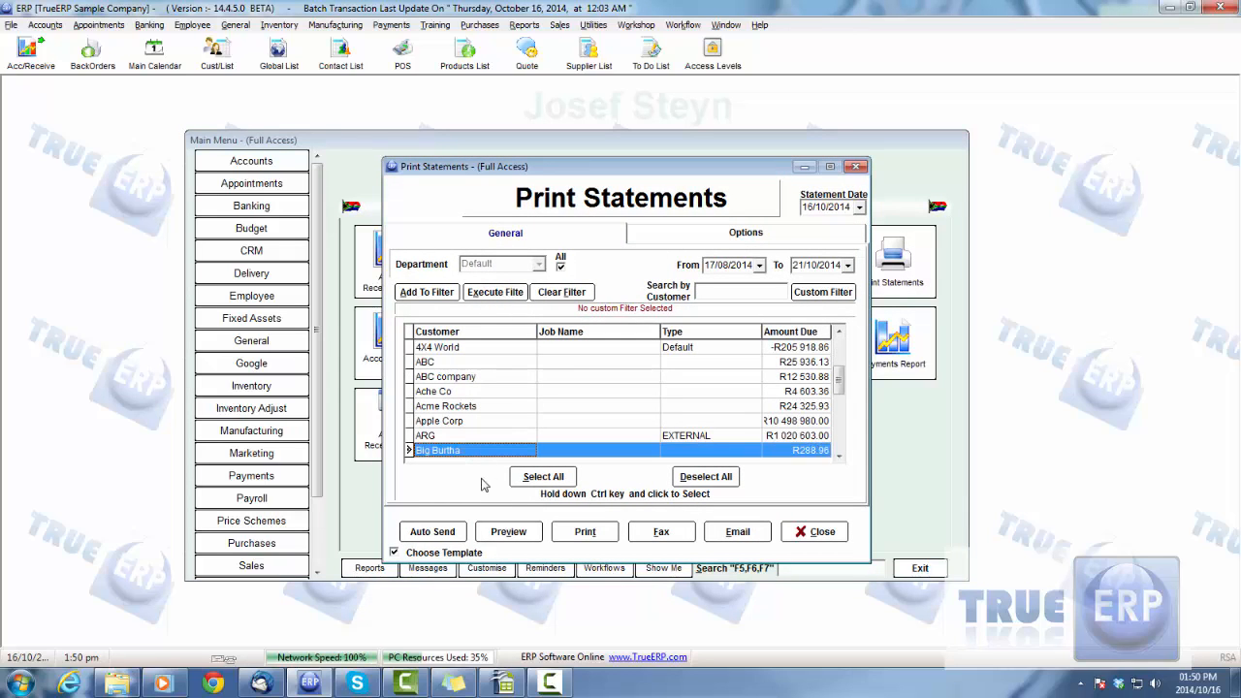
{"action": "left_click", "coordinate": [533, 529]}
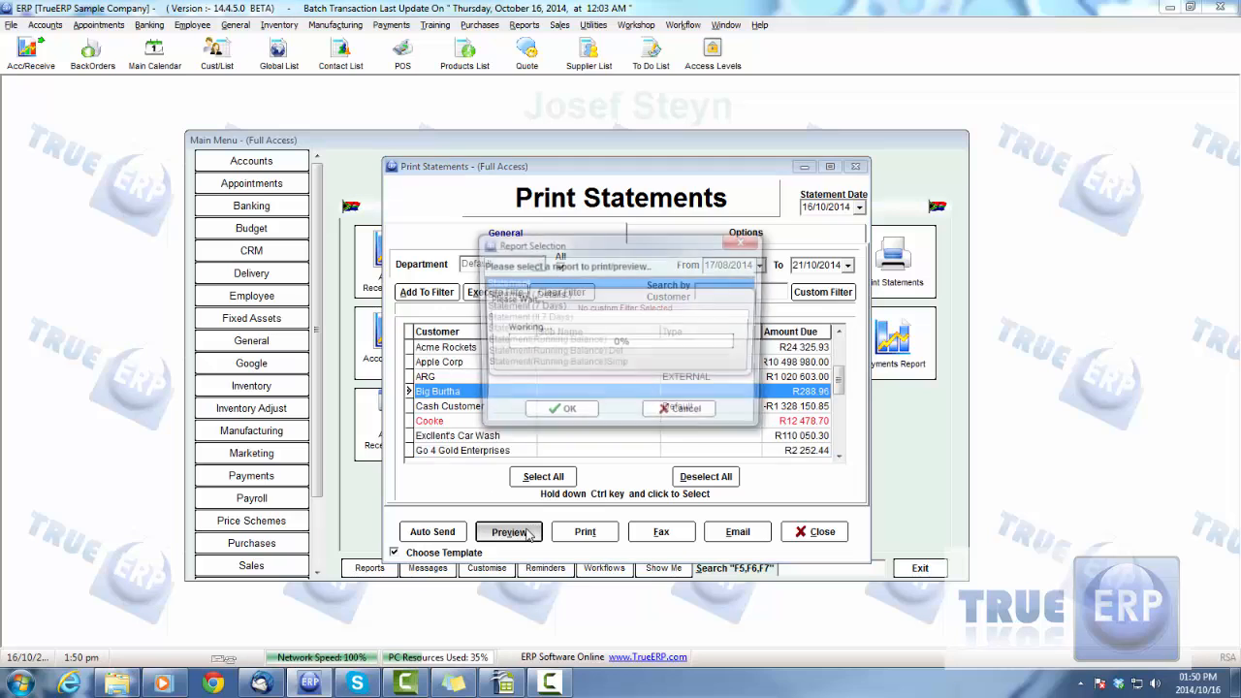
{"action": "left_click_drag", "start_coordinate": [562, 248], "coordinate": [648, 239]}
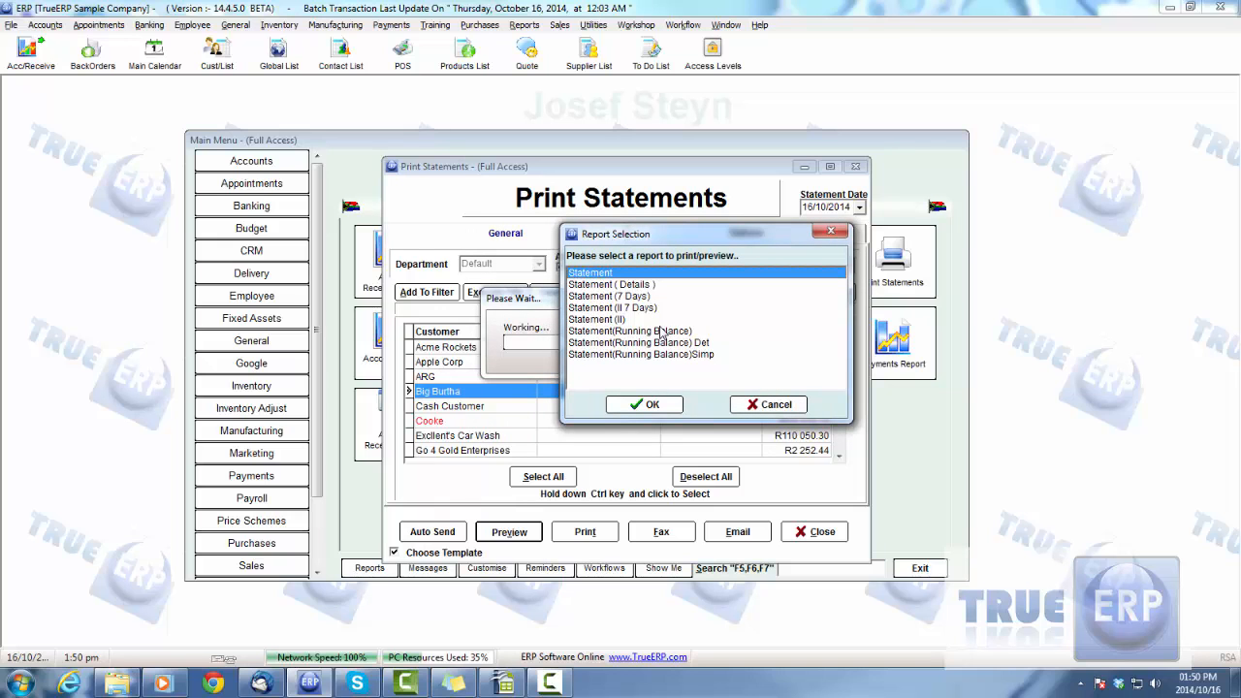
{"action": "left_click", "coordinate": [636, 407]}
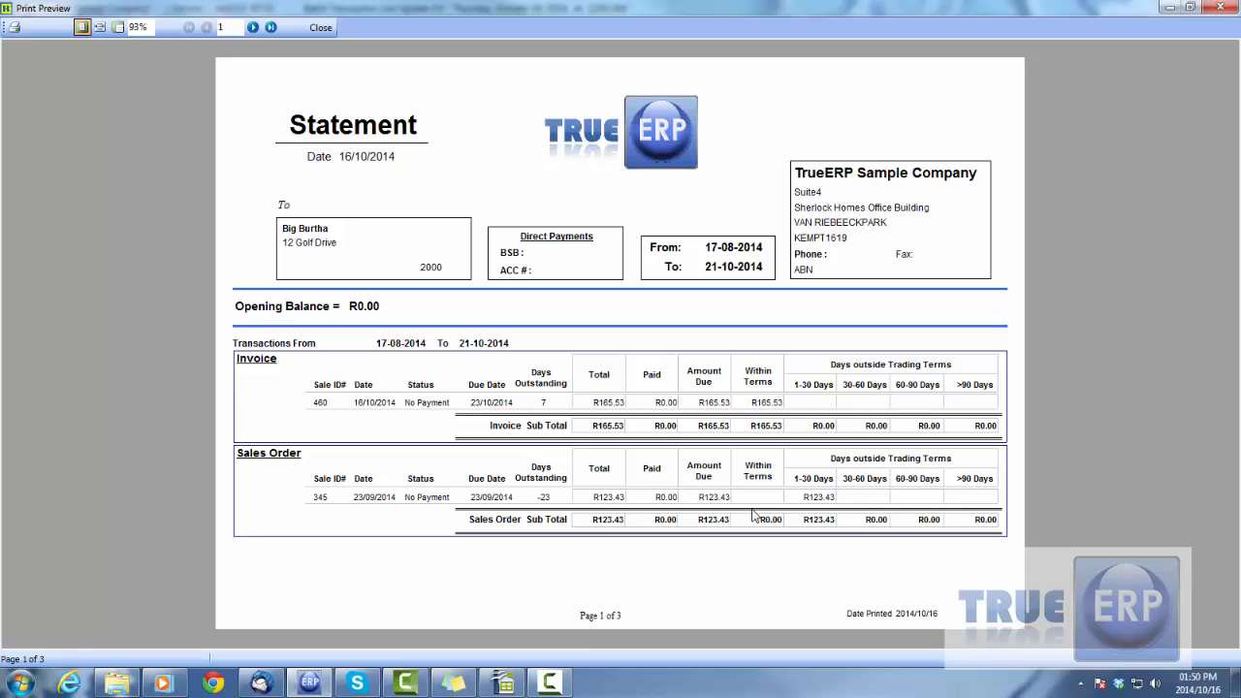
{"action": "left_click", "coordinate": [1218, 8]}
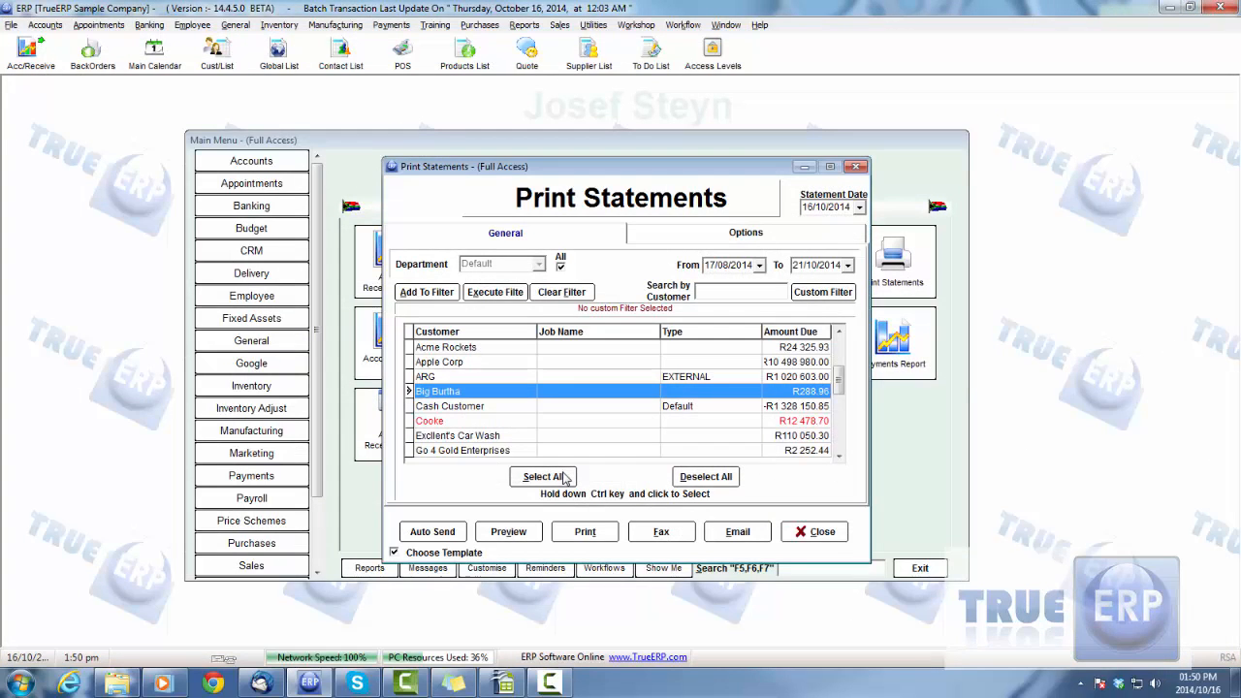
Add Cash Customer to the Big Burtha selection, preview both statements with the Statement template, and close the preview
{"action": "left_click", "coordinate": [458, 408], "text": "ctrl"}
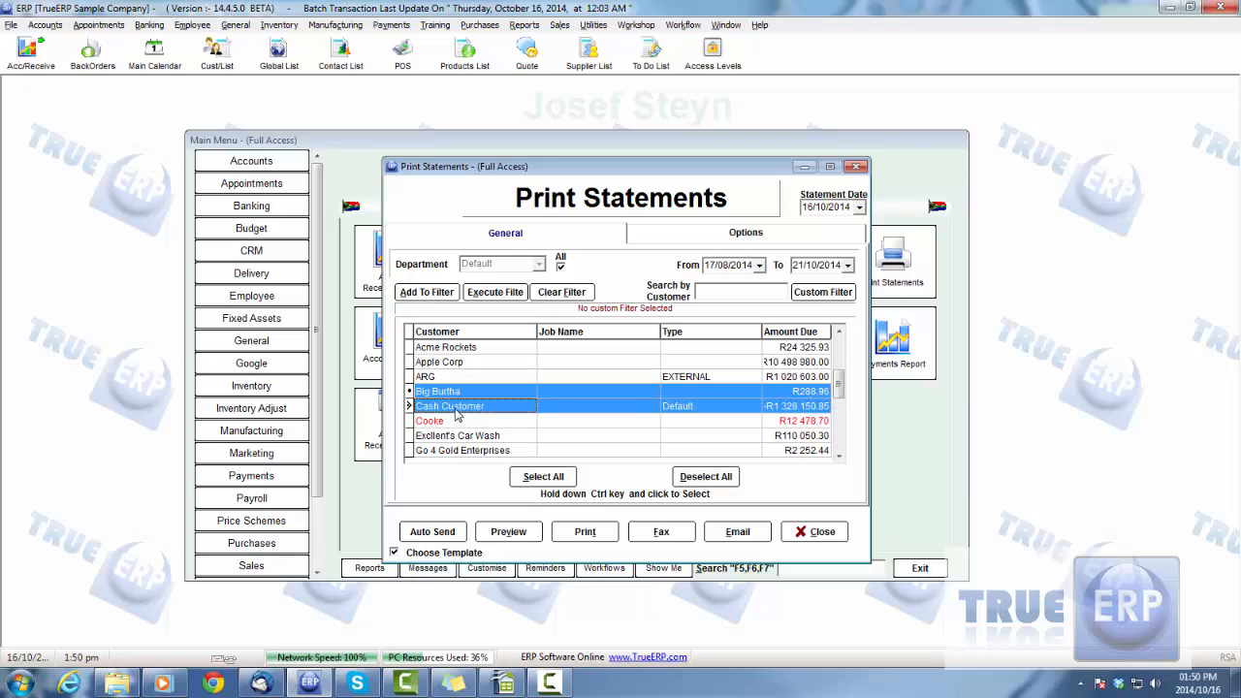
{"action": "left_click", "coordinate": [511, 533]}
{"action": "left_click", "coordinate": [636, 407]}
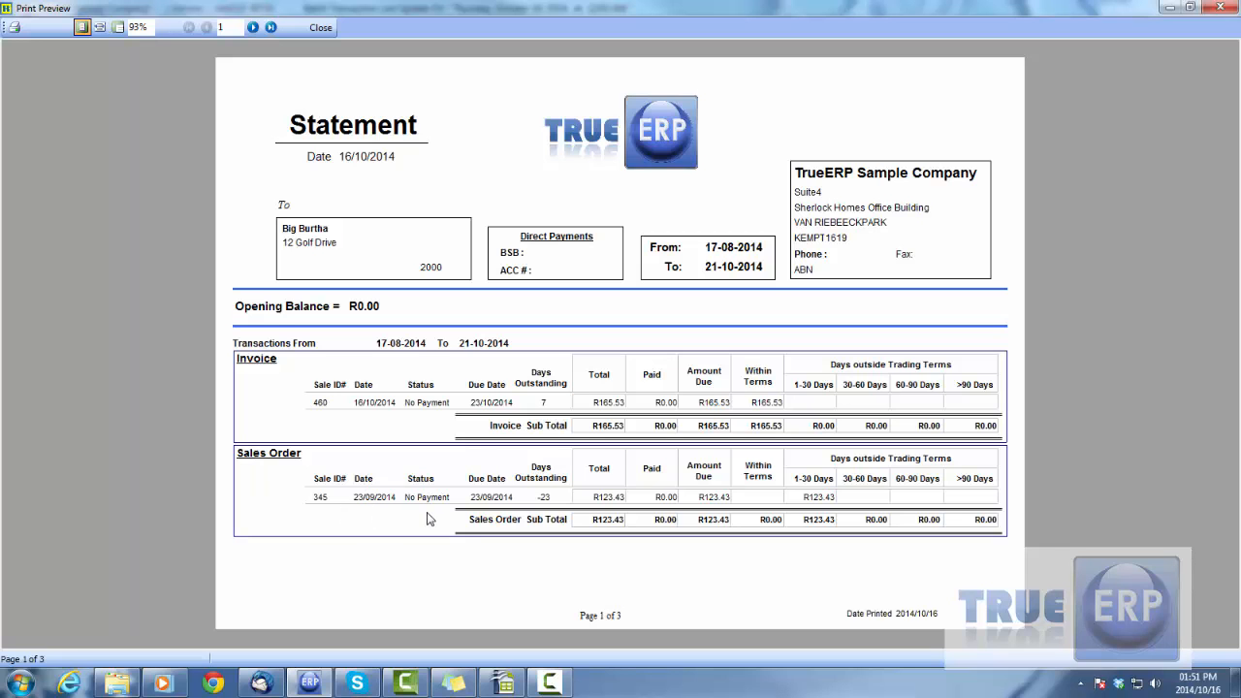
{"action": "left_click", "coordinate": [1218, 7]}
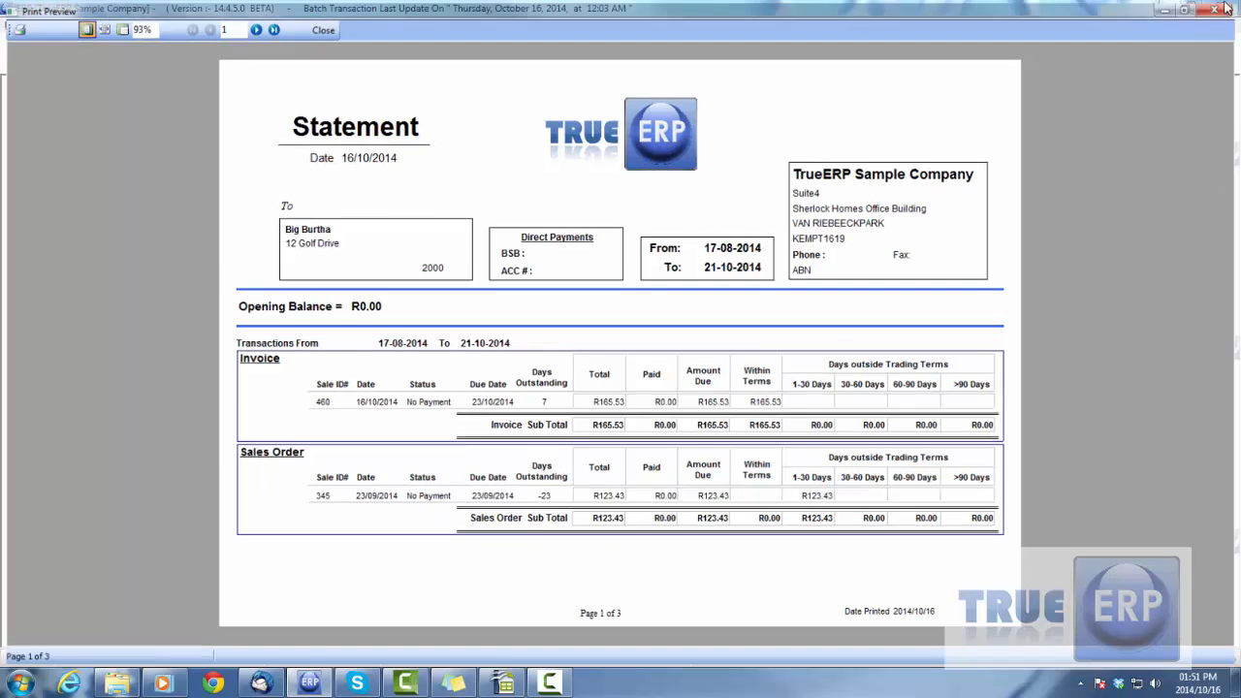
{"action": "left_click", "coordinate": [671, 370]}
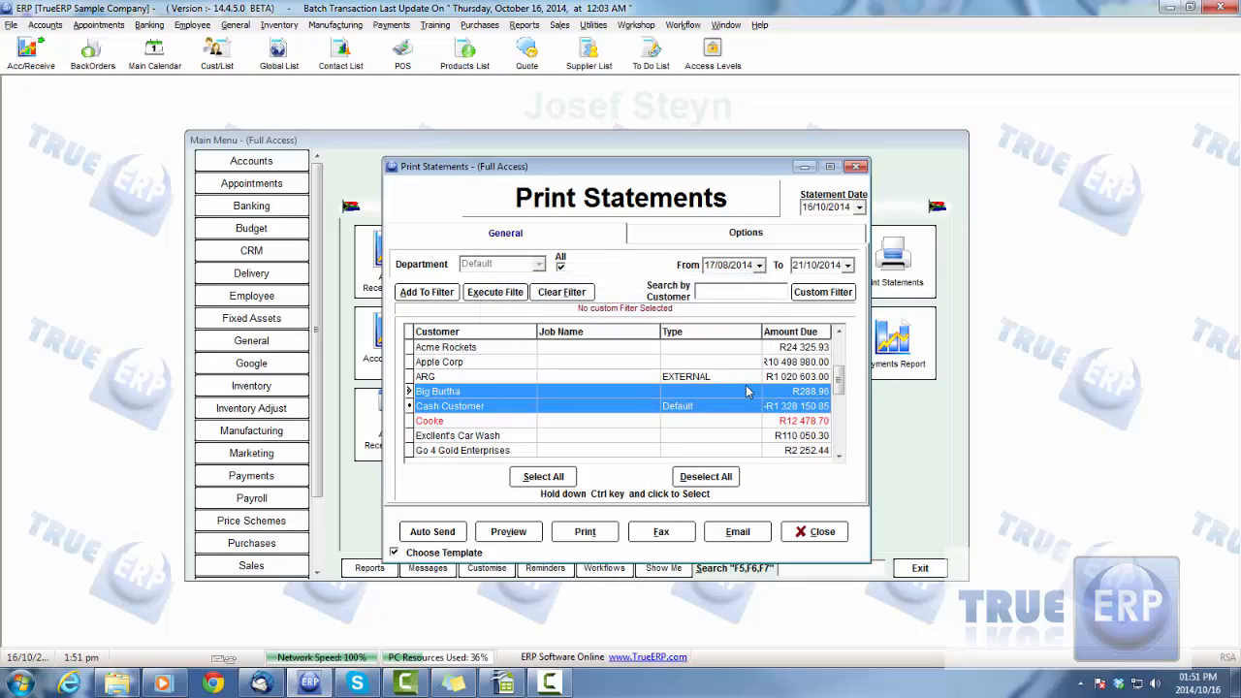
Review the statement options with only Big Burtha selected, and close the Print Statements window
{"action": "left_click", "coordinate": [461, 378]}
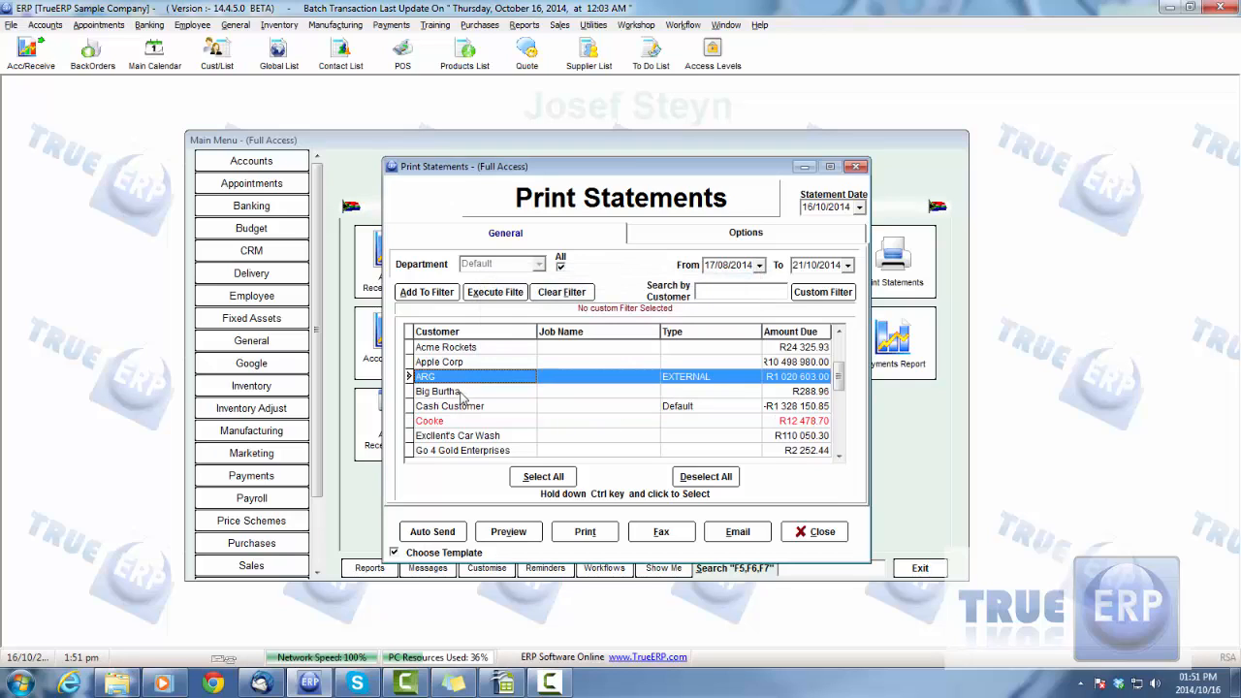
{"action": "left_click", "coordinate": [462, 392]}
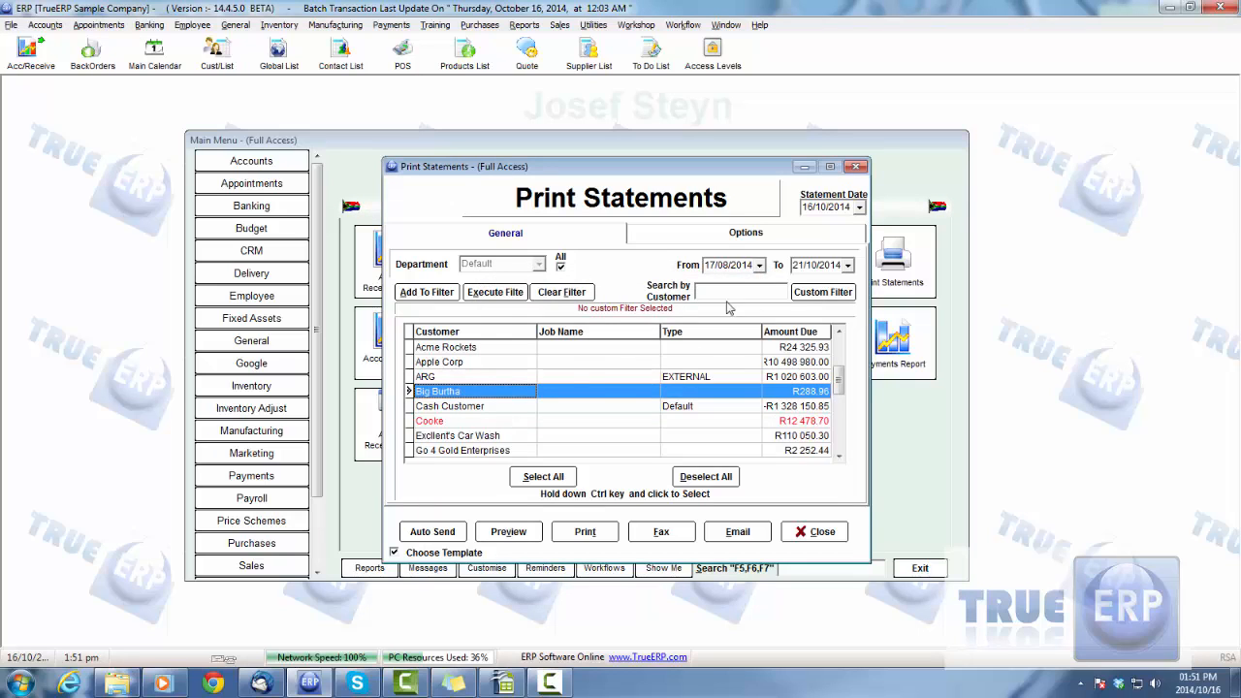
{"action": "left_click", "coordinate": [743, 234]}
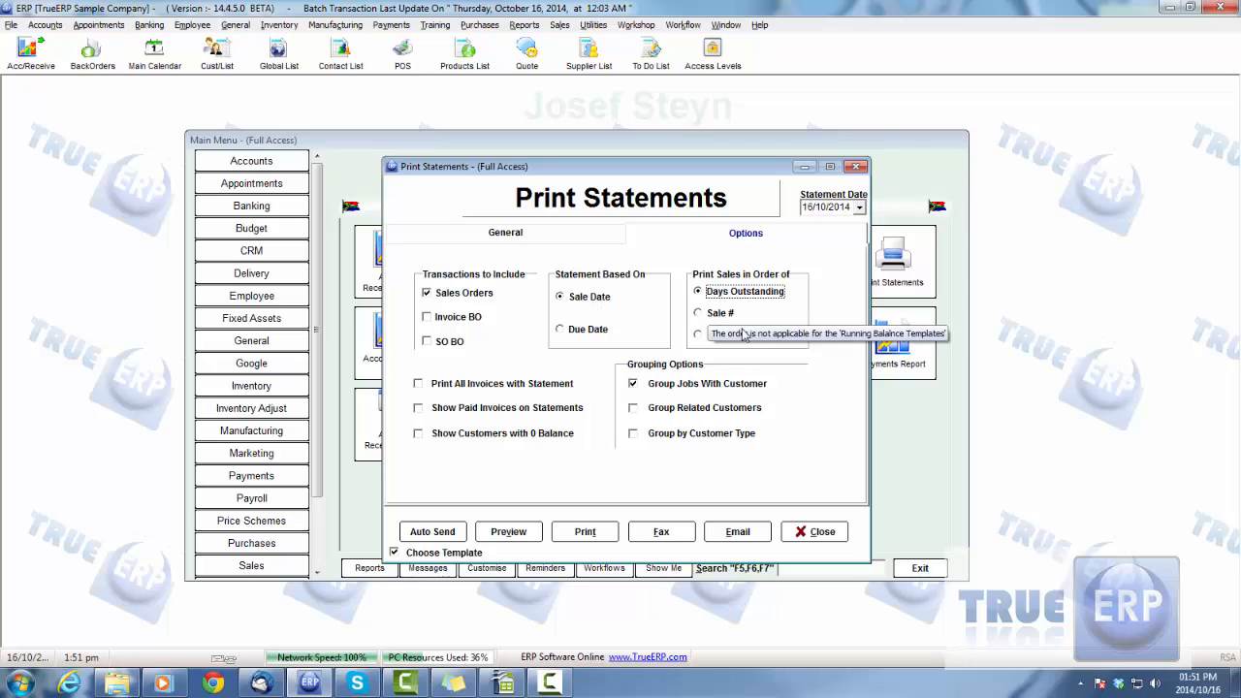
{"action": "left_click", "coordinate": [815, 534]}
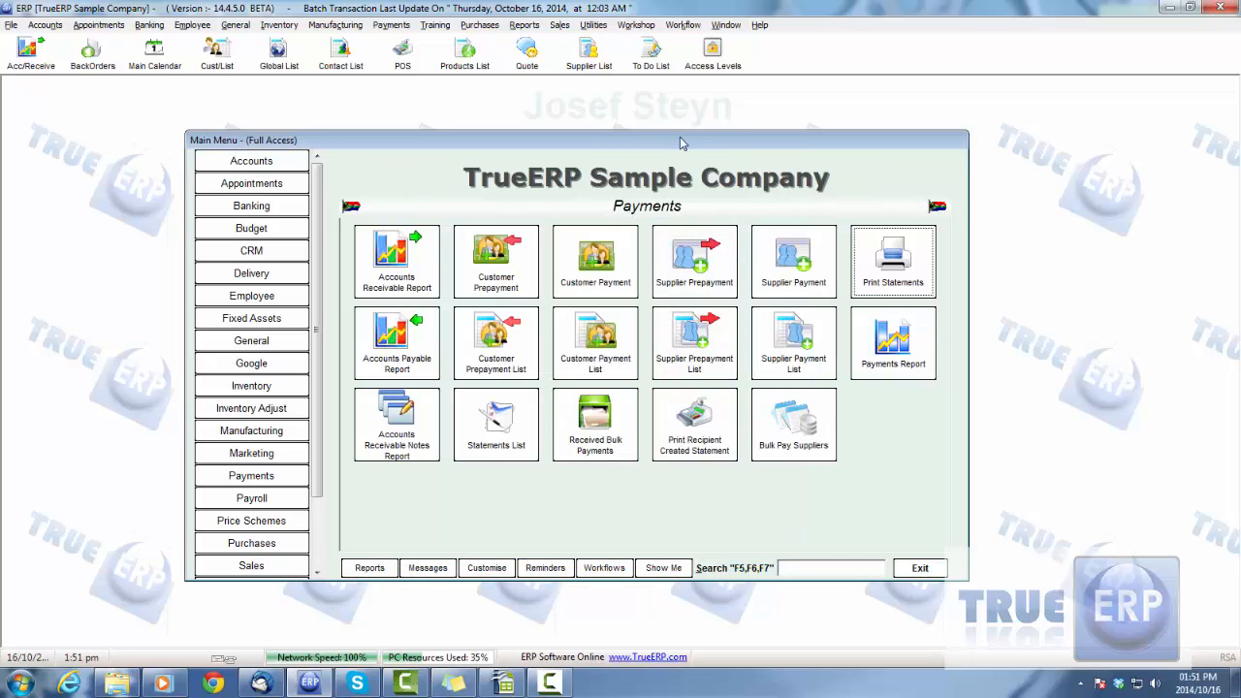
{"action": "left_click_drag", "start_coordinate": [683, 142], "coordinate": [673, 142]}
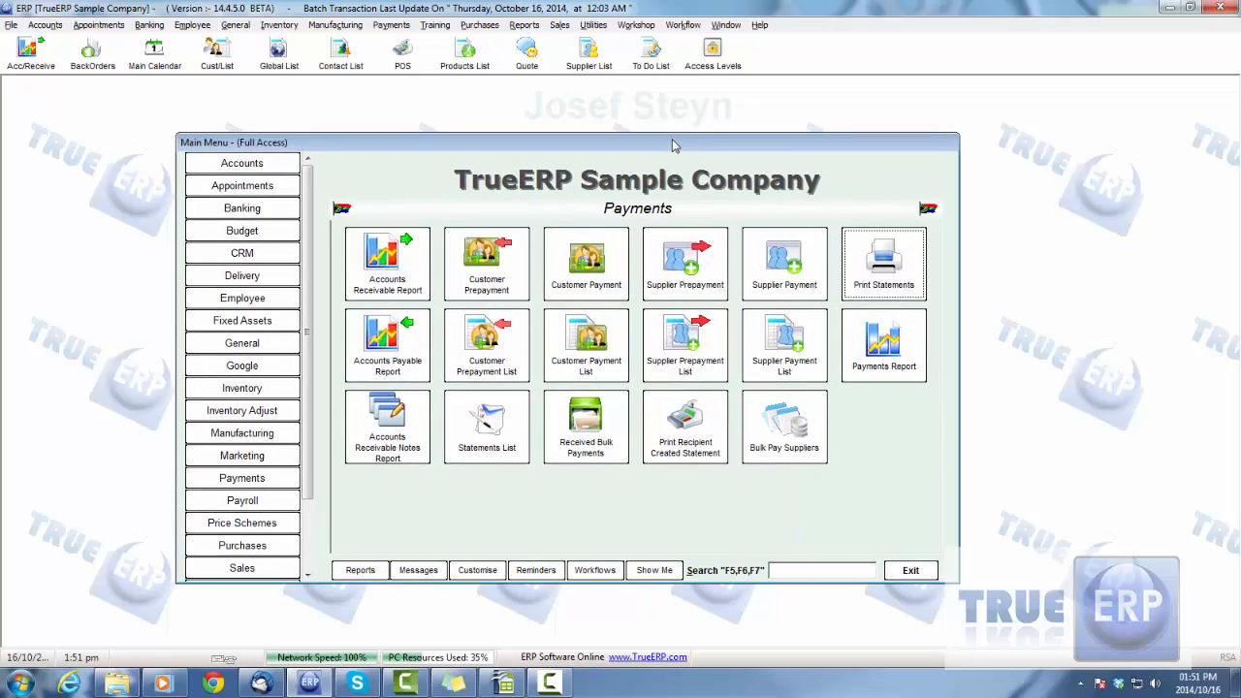